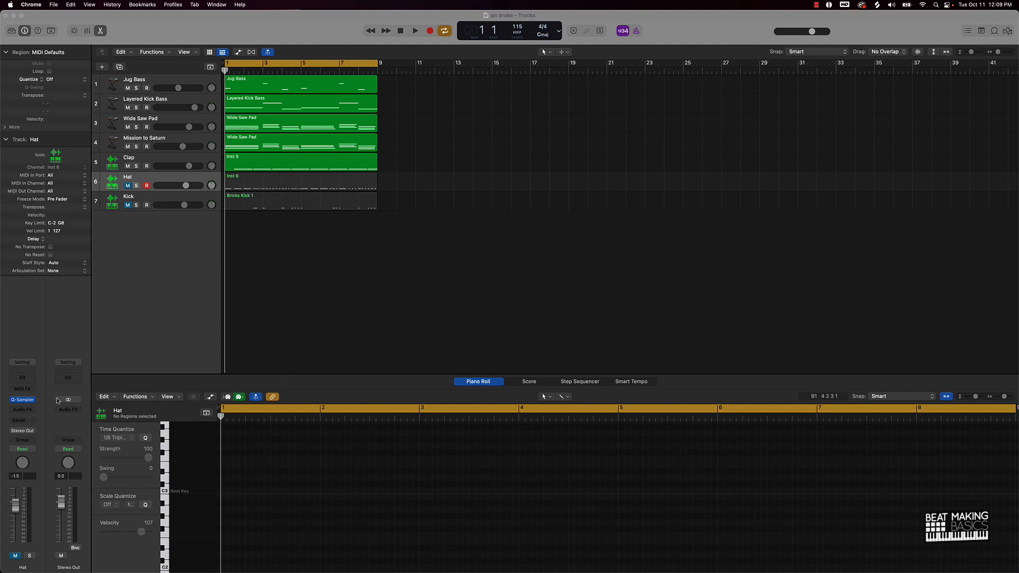
Lower the Stereo Out fader to -5.6 dB and unmute the Hat and Kick tracks.
left_click(79, 410)
left_click(80, 410)
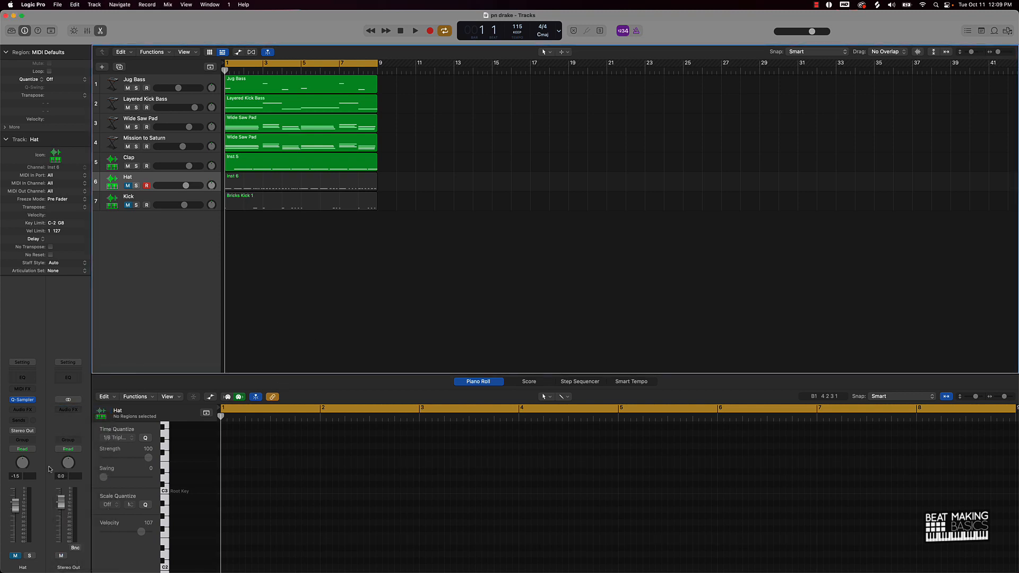
left_click_drag(52, 511, 61, 518)
left_click_drag(61, 518, 63, 508)
left_click_drag(128, 186, 129, 205)
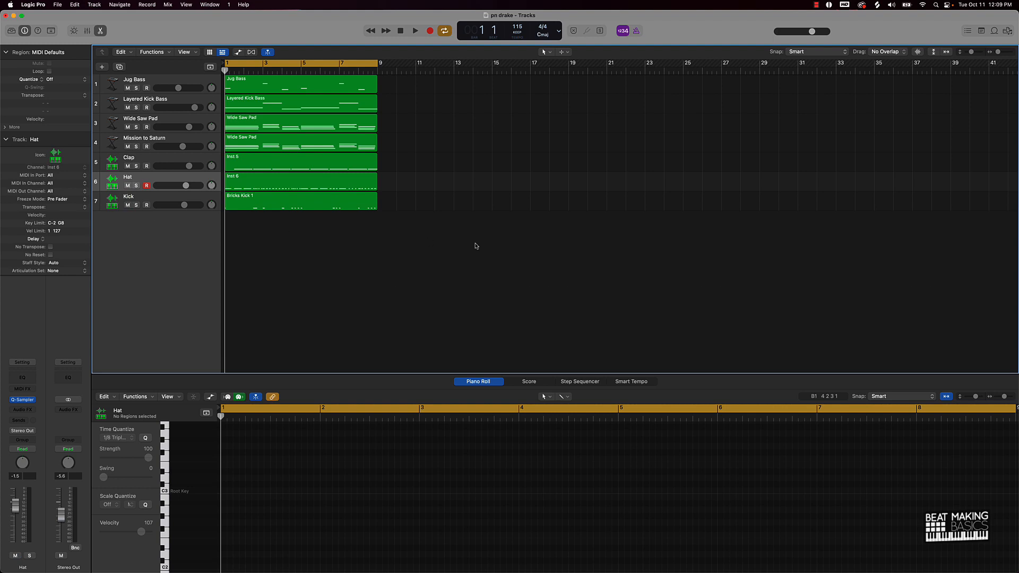
Play the beat and insert the Waves Smack Attack (s) plug-in on the Stereo Out channel.
key("space")
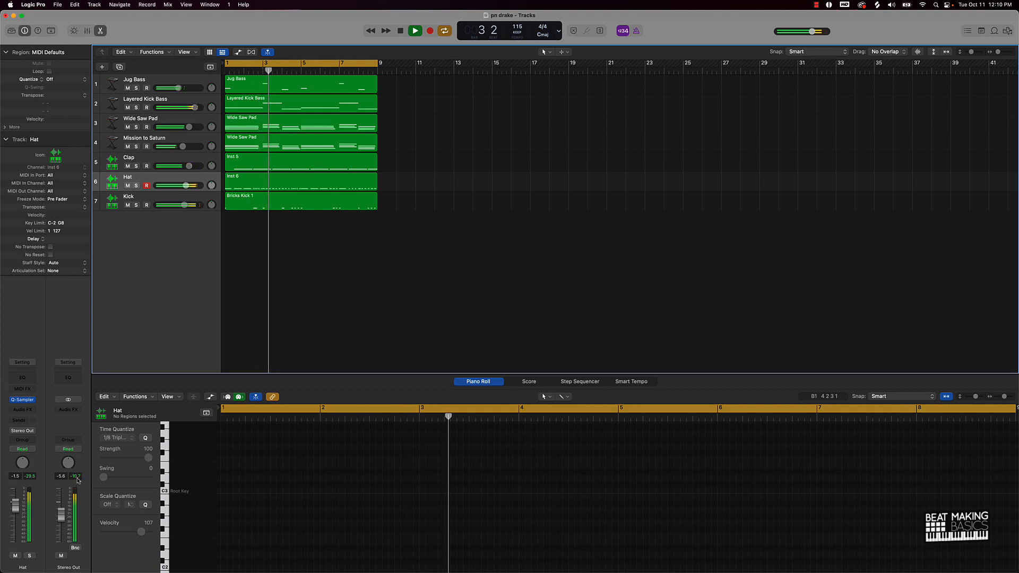
left_click(76, 411)
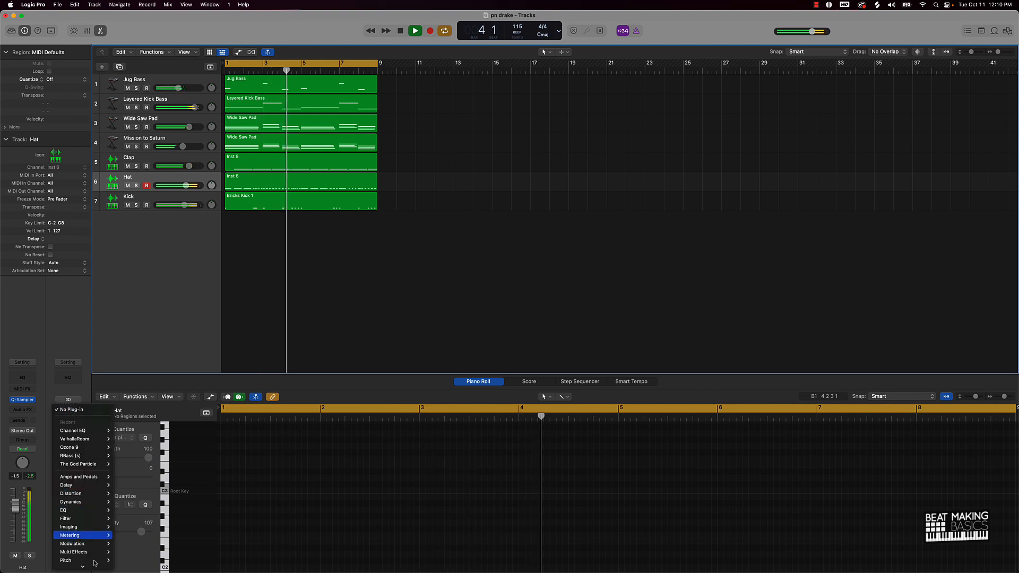
mouse_move(100, 566)
mouse_move(143, 556)
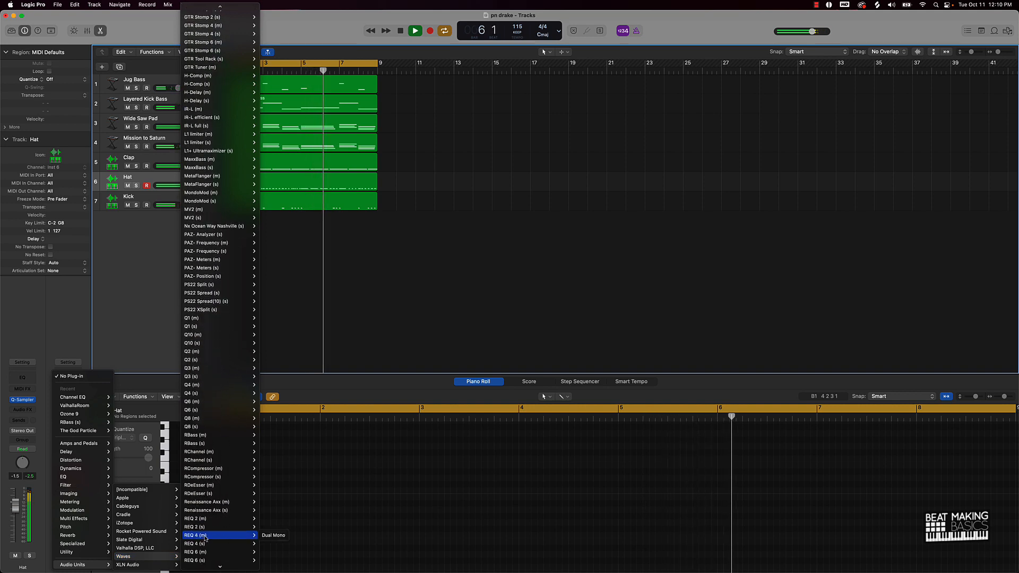
scroll(206, 537, "down", 10)
mouse_move(206, 537)
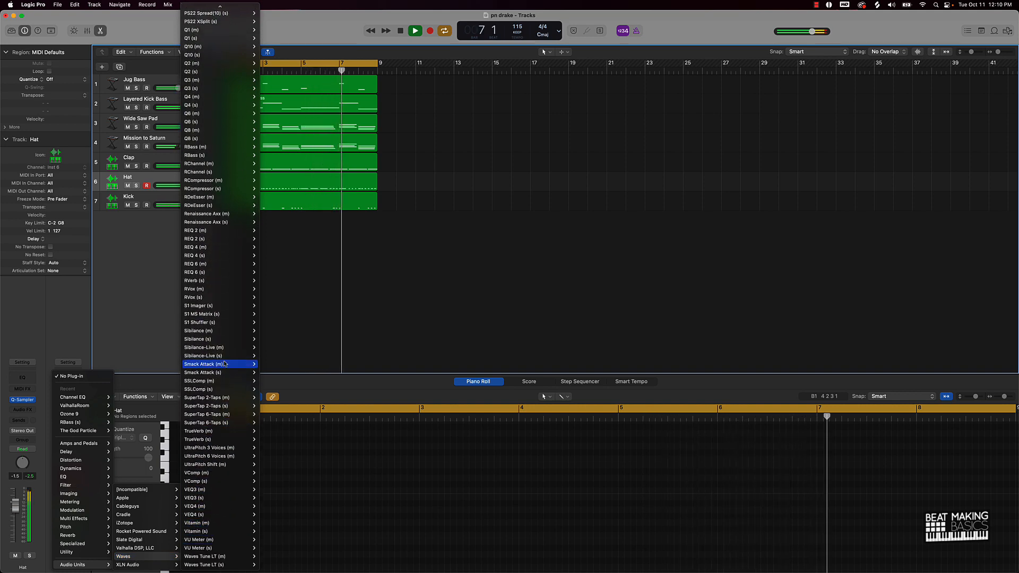
left_click(220, 370)
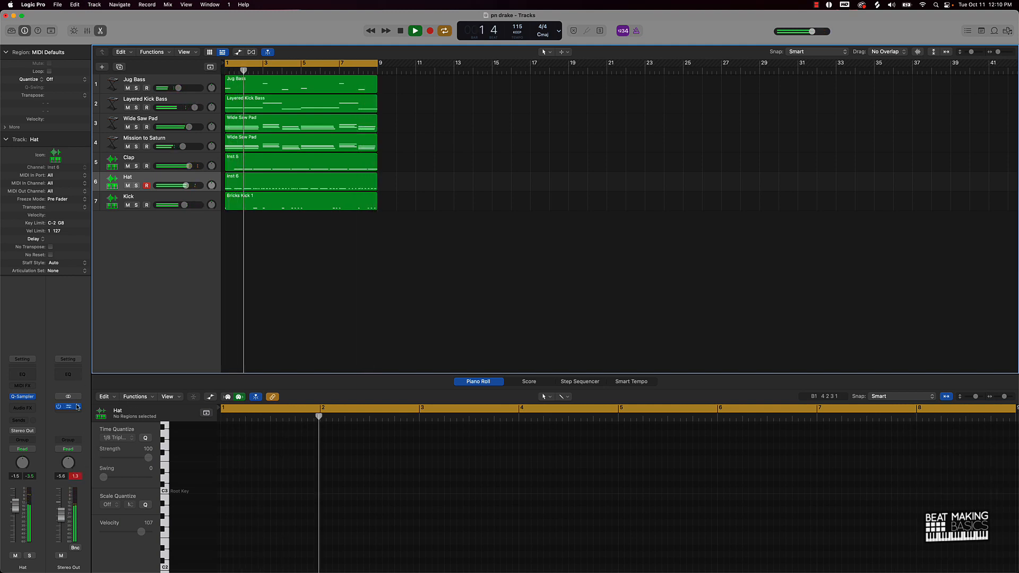
Set Smack Attack's Guard on the Stereo Out channel to Clip and reset the channel's peak level reading.
mouse_move(71, 408)
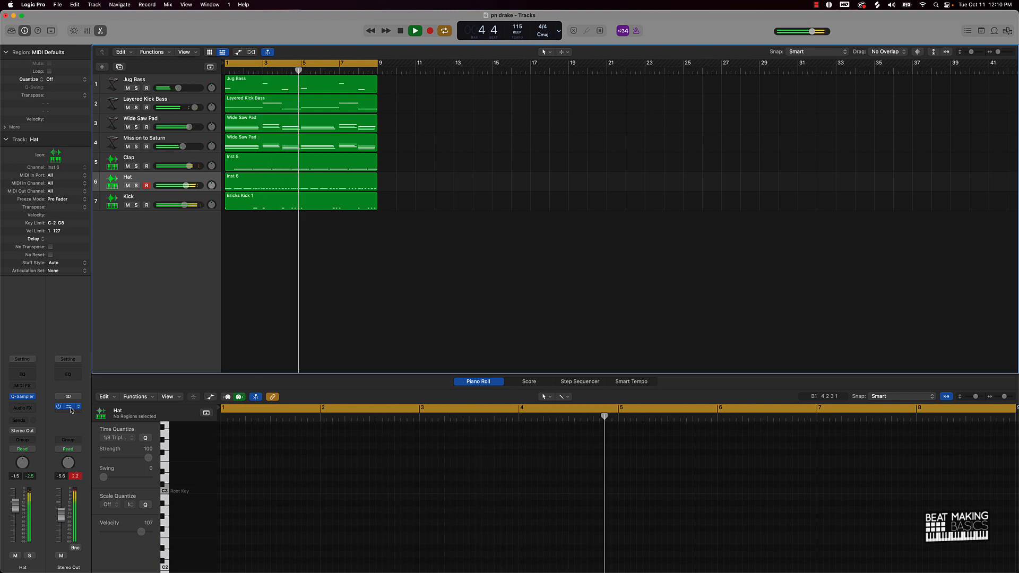
left_click(70, 407)
left_click(485, 372)
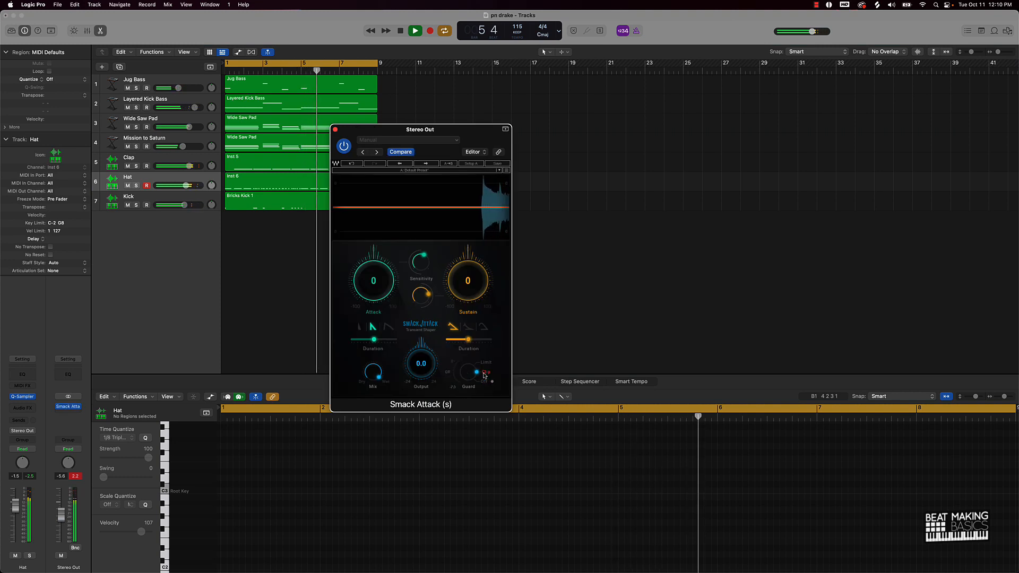
left_click(77, 477)
left_click(269, 303)
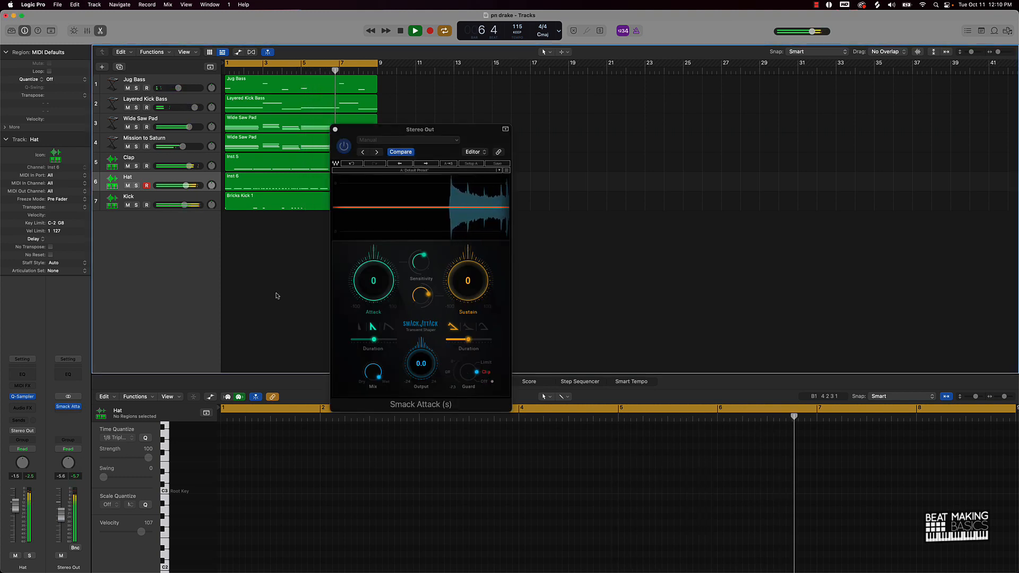
Stop playback with the Smack Attack window closed and return the Stereo Out fader to 0.0 dB.
key("space")
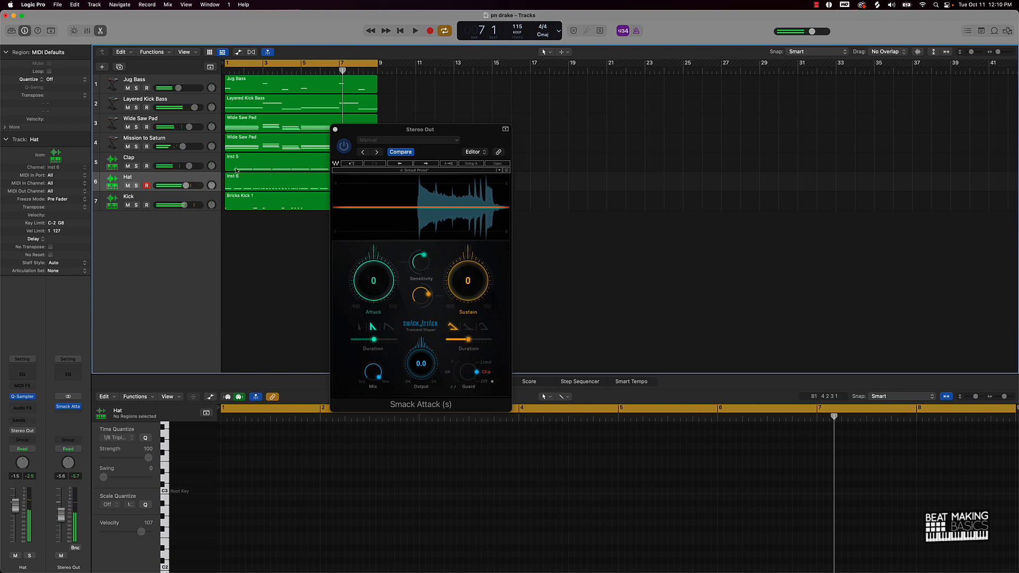
left_click(335, 129)
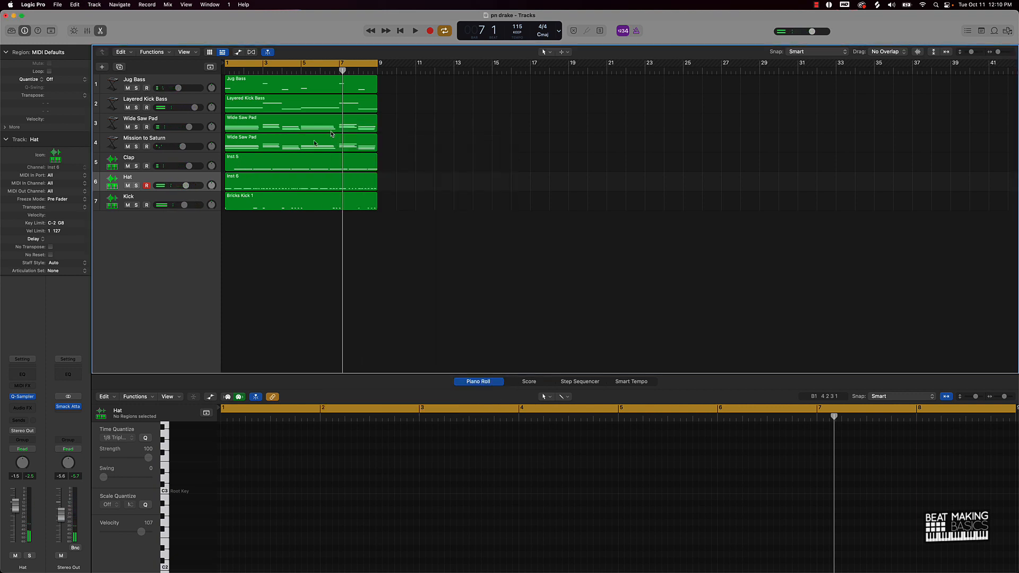
left_click(61, 514, "alt")
Rename the Mission to Saturn track as Pad 2 and the Wide Saw Pad track as Pad 1.
double_click(147, 138)
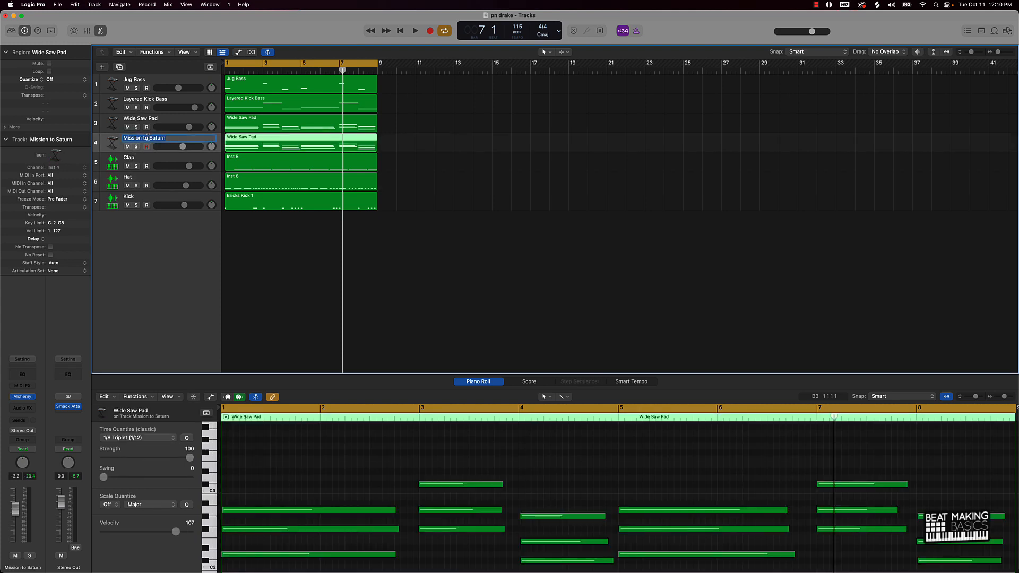
type("Pad 2")
double_click(133, 119)
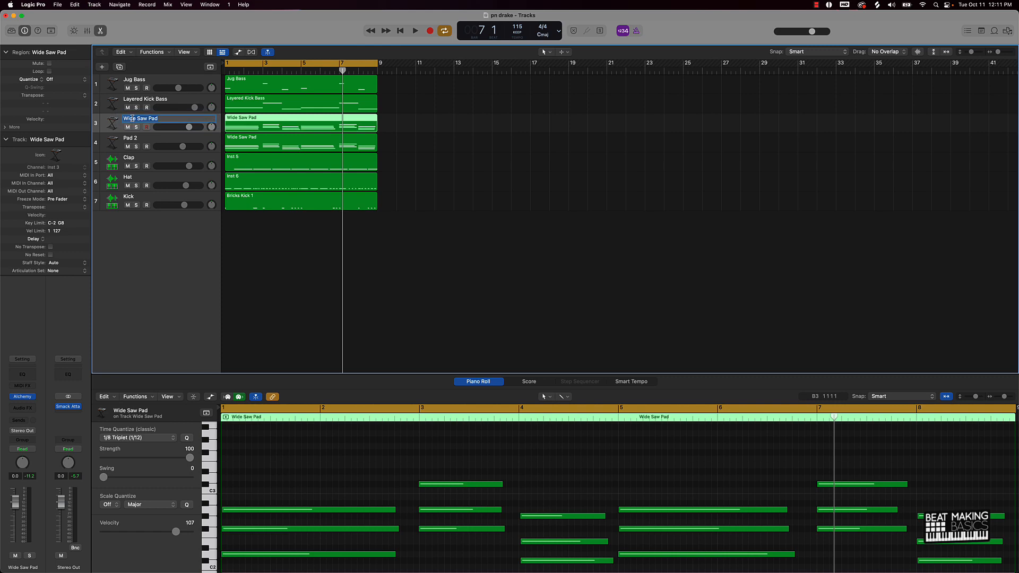
type("Pad 1")
key("Return")
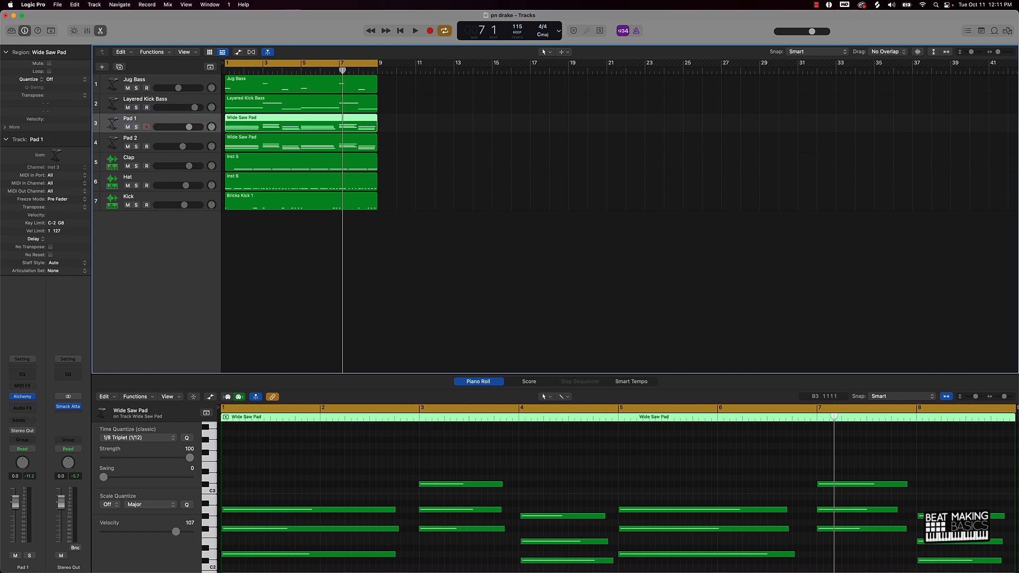
Rename the Jug Bass track as Bass 1.
double_click(138, 80)
type("B")
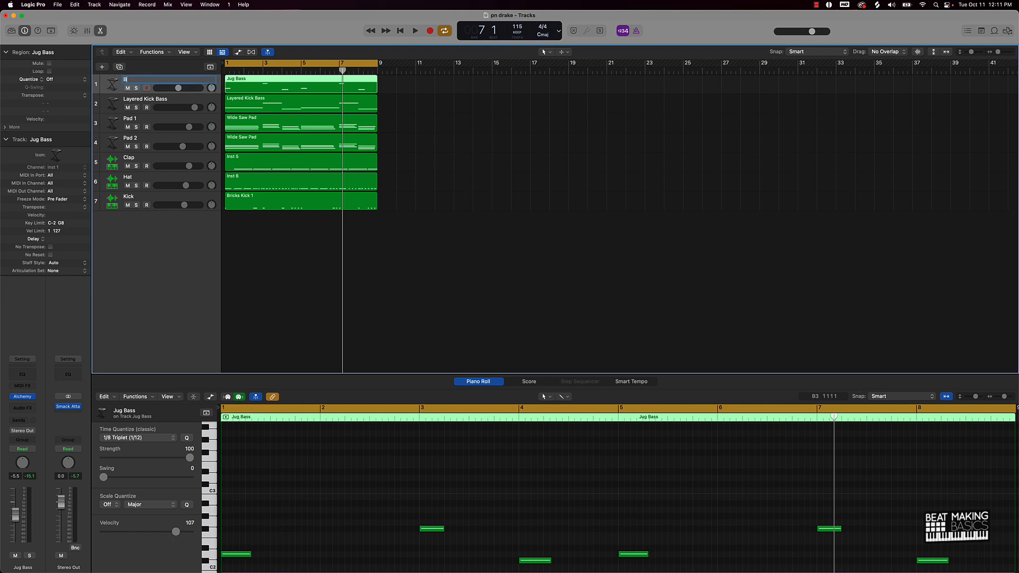
type("ass 1")
key("Return")
Rename the first track as Bass 2 and the Layered Kick Bass track as Bass 1.
double_click(137, 80)
type("Bass 2")
key("Return")
left_click(134, 106)
double_click(139, 100)
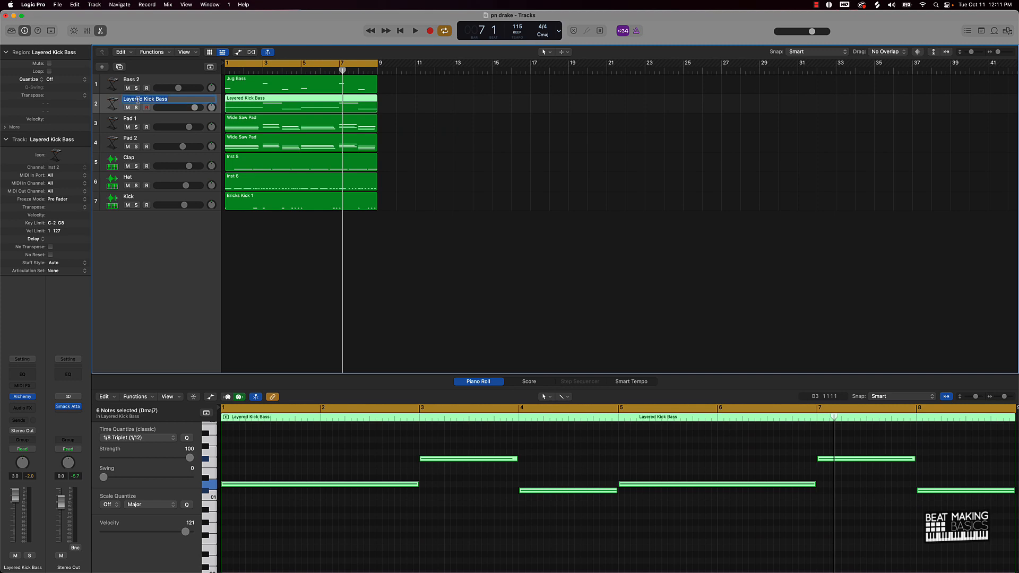
type("Bass 1")
key("Return")
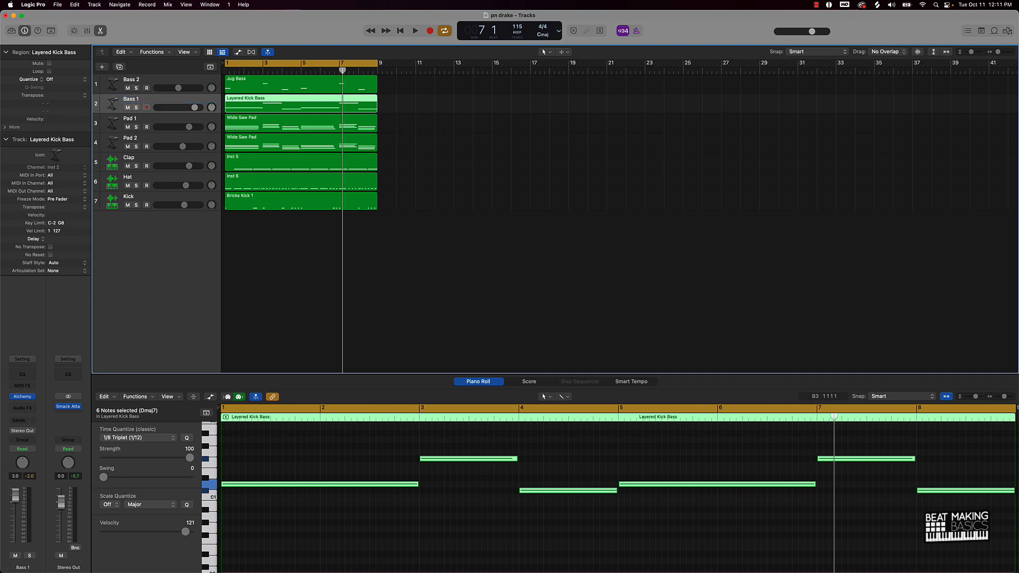
Move the Bass 1 track above Bass 2 and name all regions after their tracks.
left_click_drag(133, 104, 152, 87)
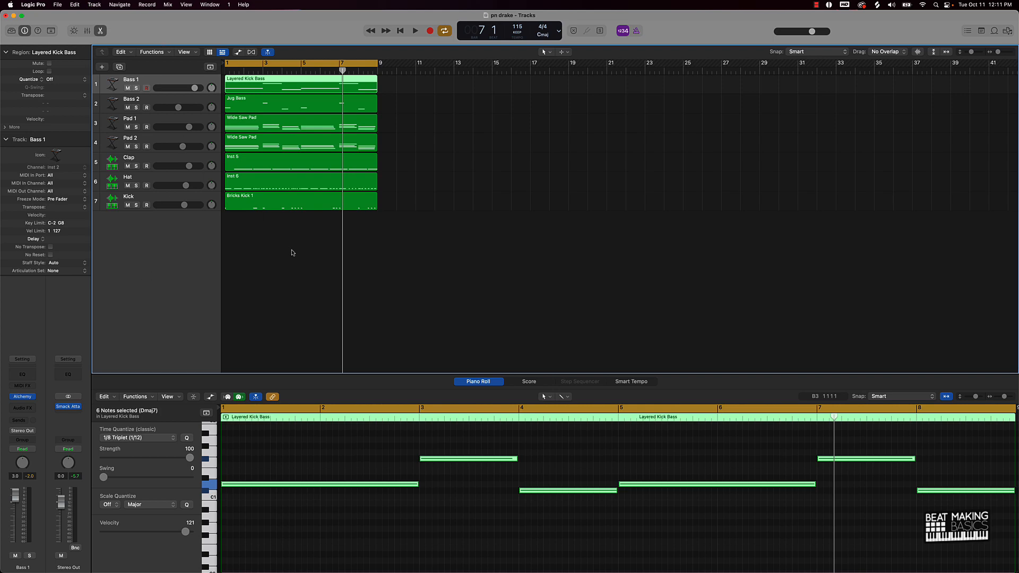
key("super+a")
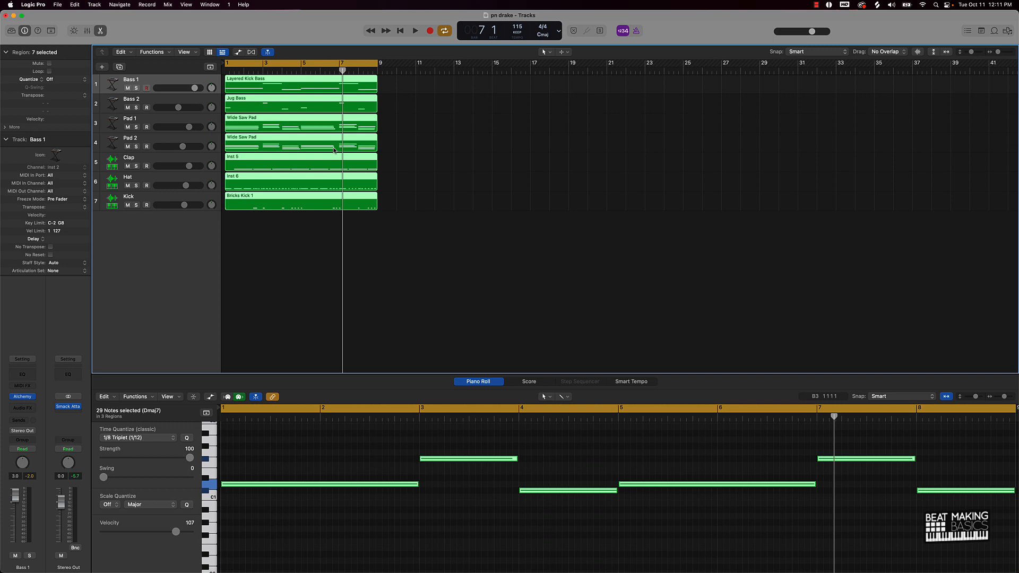
key("alt+shift+n")
Reorder the tracks so that Kick, Clap and Hat come first, above the bass and pad tracks.
left_click_drag(109, 201, 109, 79)
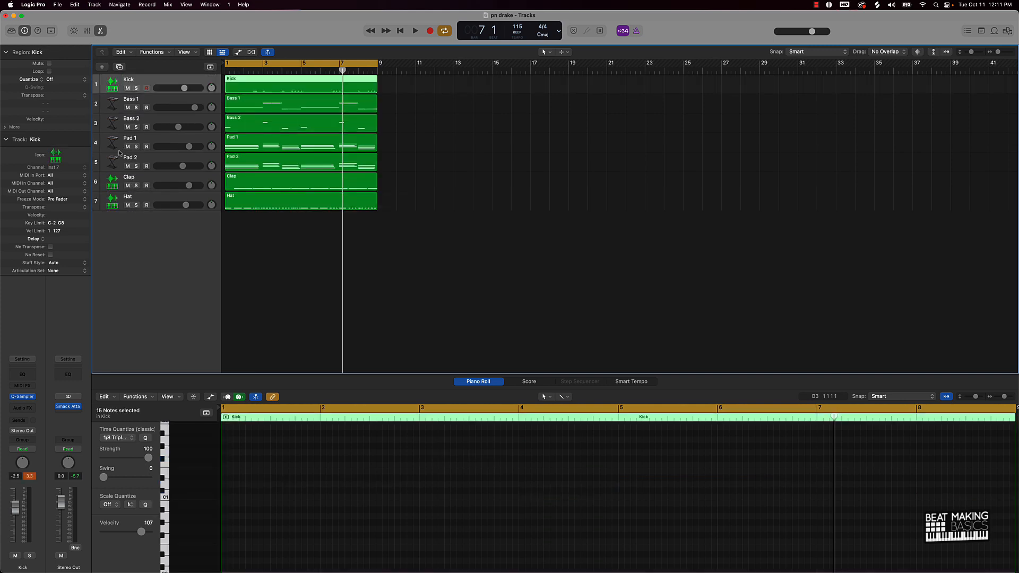
left_click_drag(109, 180, 108, 103)
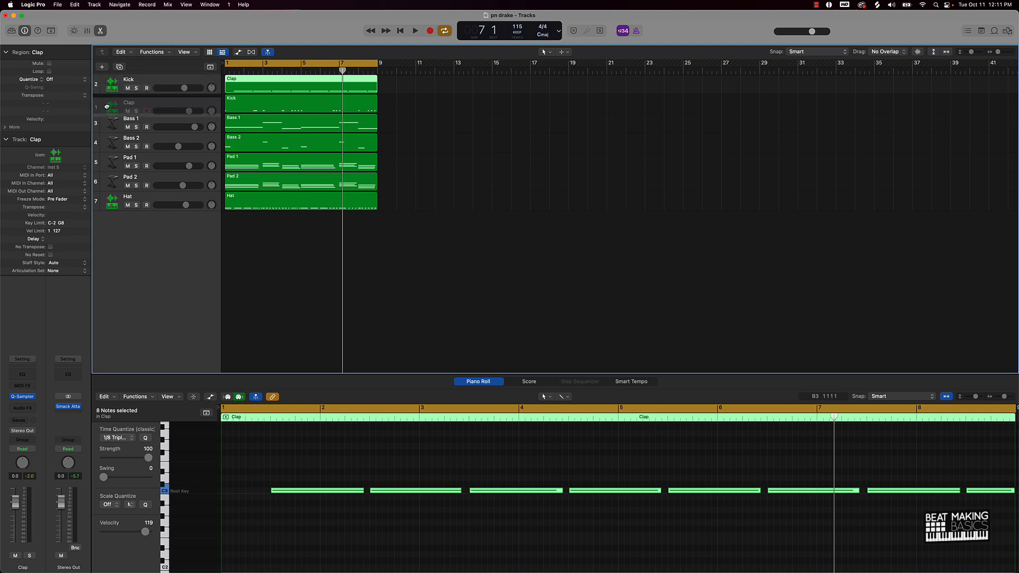
left_click_drag(107, 196, 108, 122)
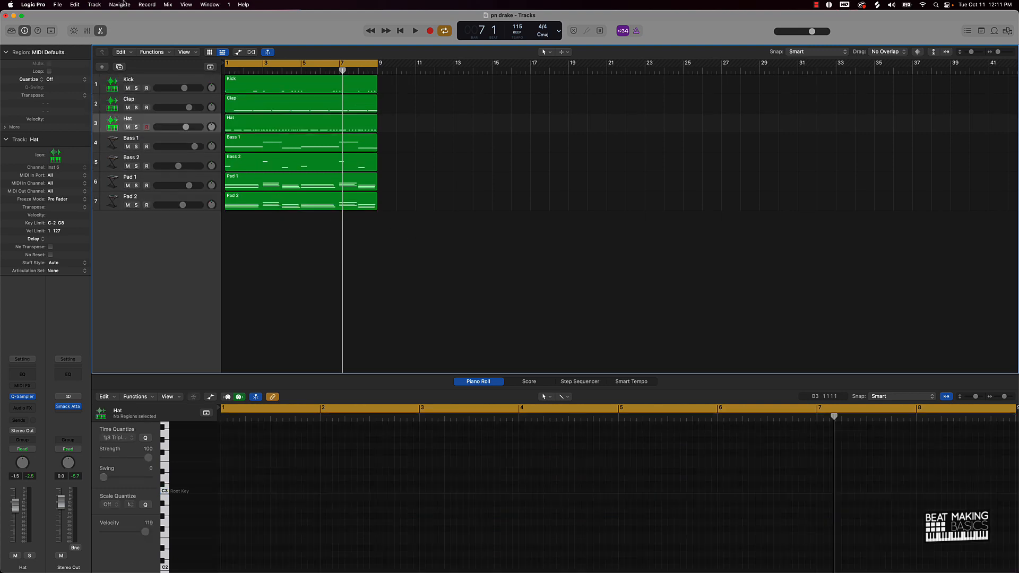
Select all regions on the seven tracks and hide the Piano Roll editor and the inspector.
left_click_drag(317, 275, 303, 70)
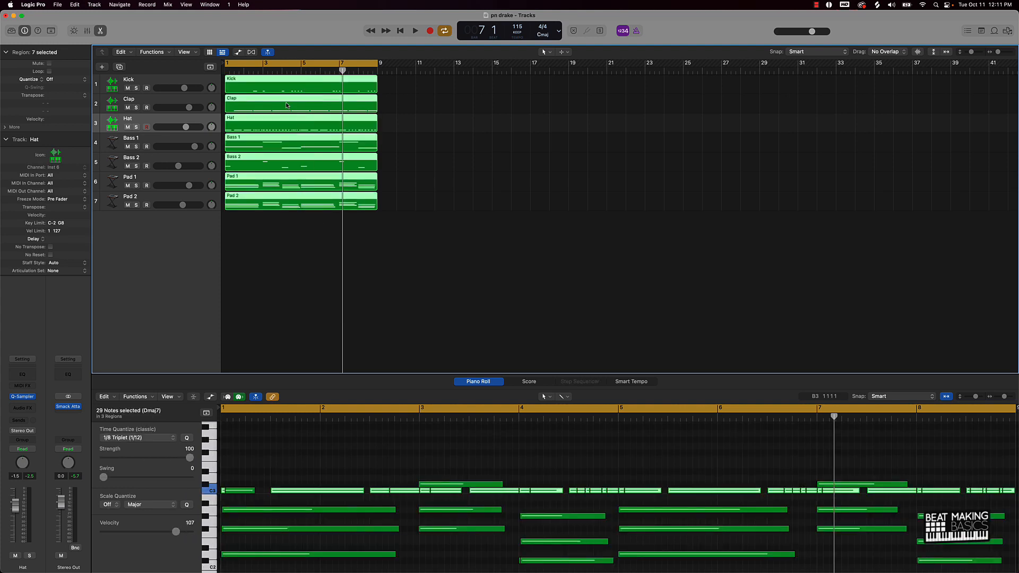
left_click(98, 30)
key("i")
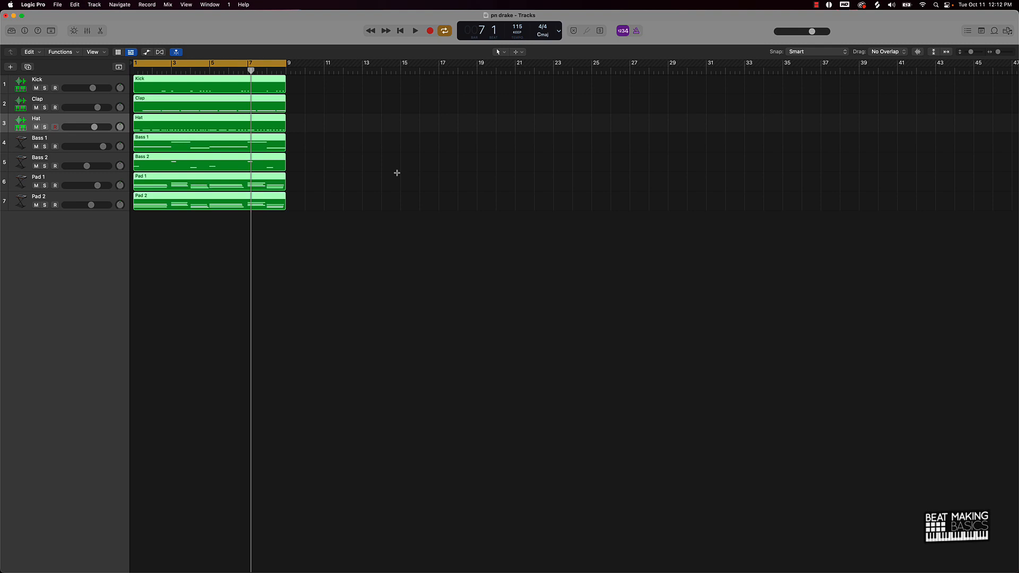
Repeat the selected eight-bar regions on all seven tracks until the arrangement reaches bar 73.
key("super+r")
key("super+r")
key("super+r")
key("super+r")
key("super+r")
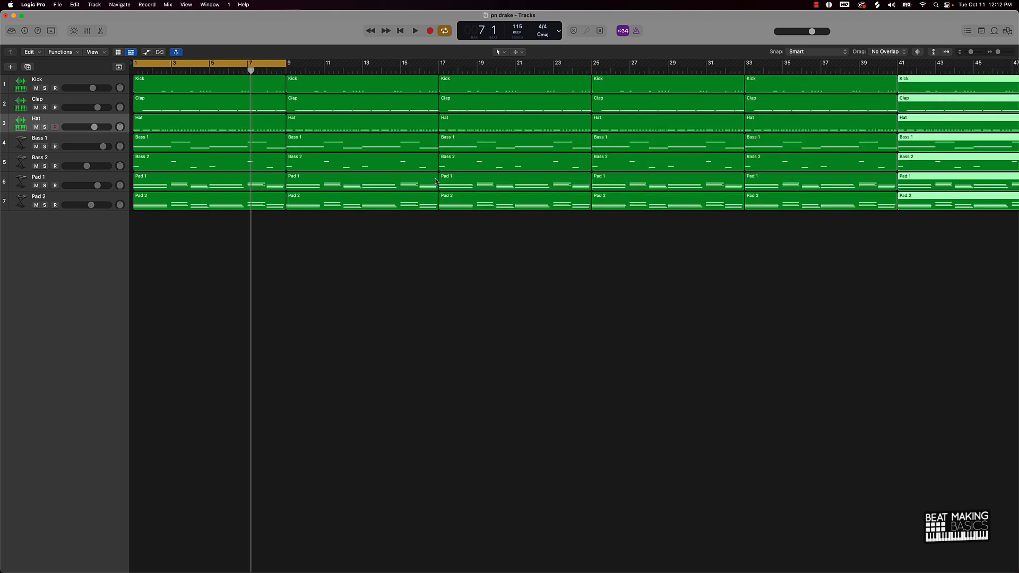
left_click(613, 119)
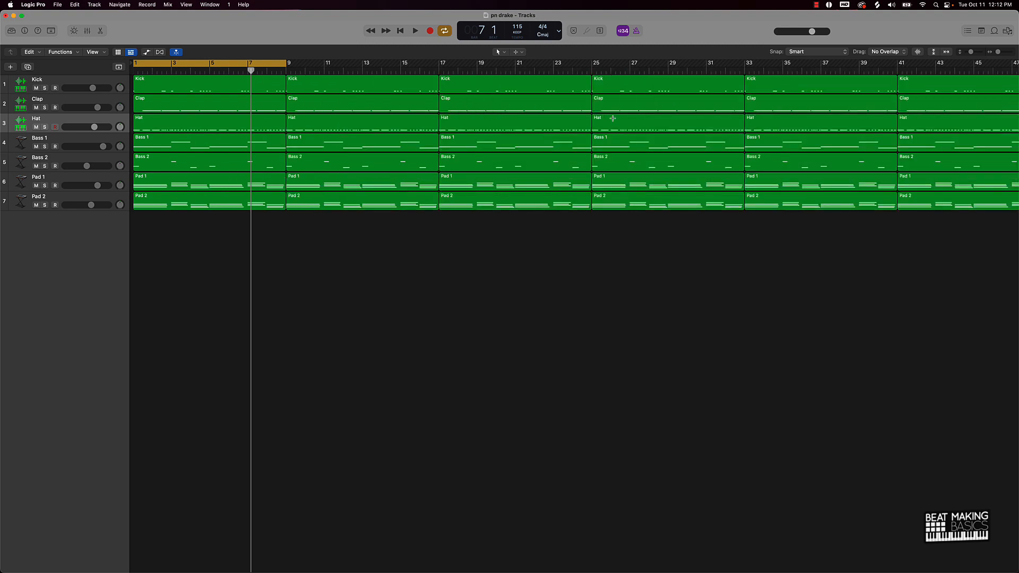
scroll(549, 149, "down", 5)
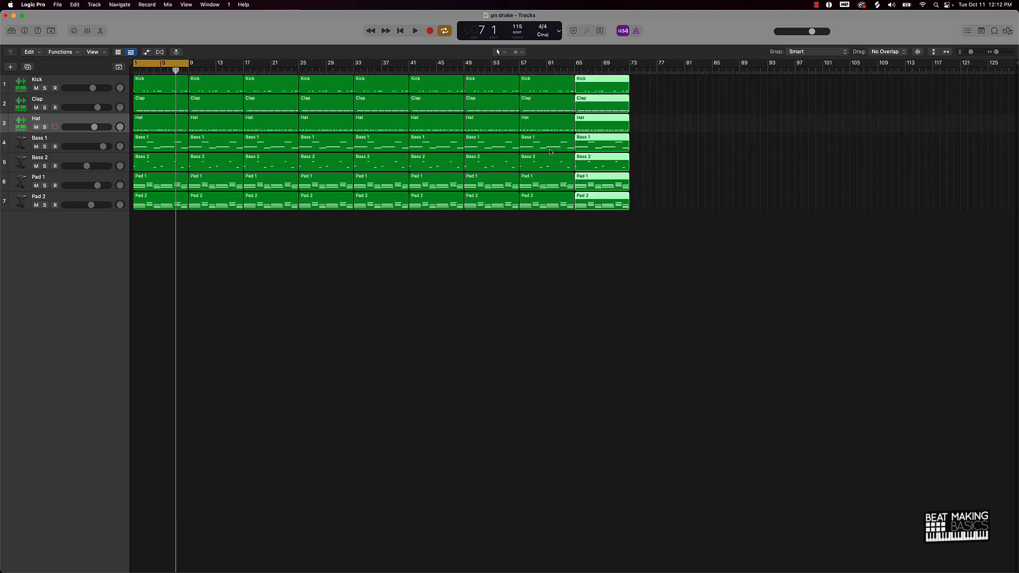
left_click(600, 282)
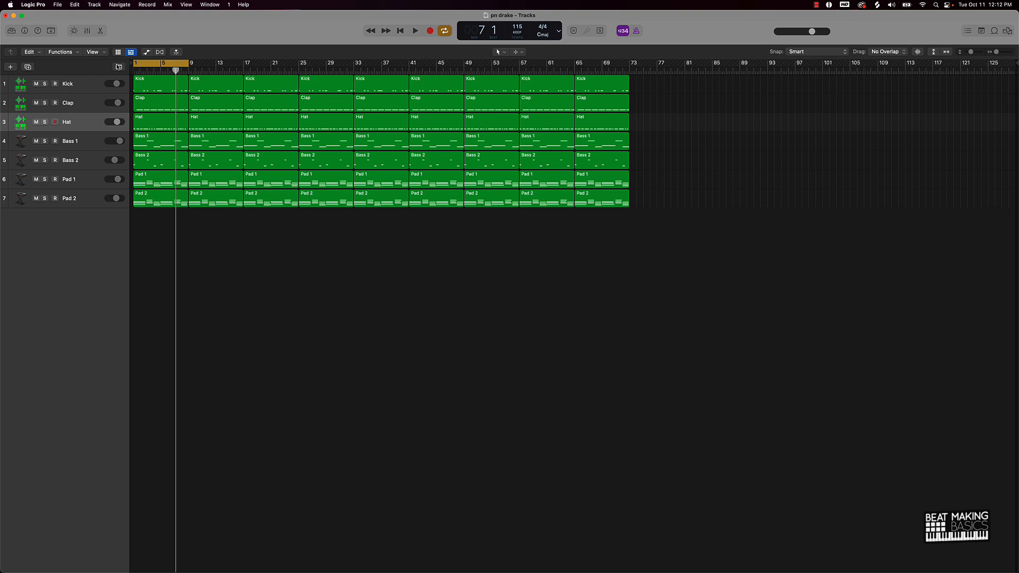
Turn off the cycle range and mute the Kick, Clap and Hat tracks.
left_click(156, 63)
left_click_drag(36, 84, 36, 120)
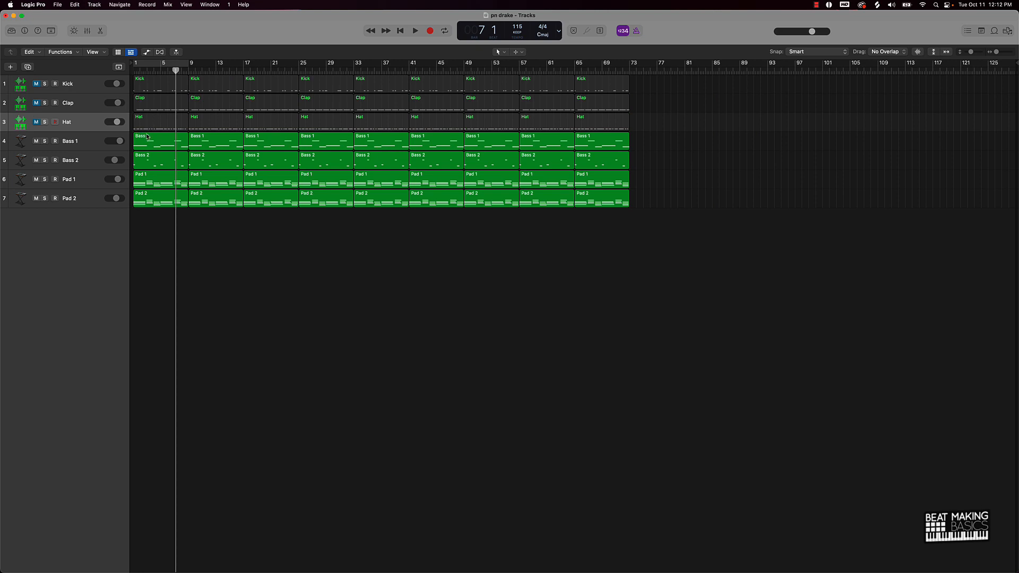
Select the first Kick, Clap and Hat regions at bar 1 and unmute those three tracks.
left_click_drag(152, 132, 159, 88)
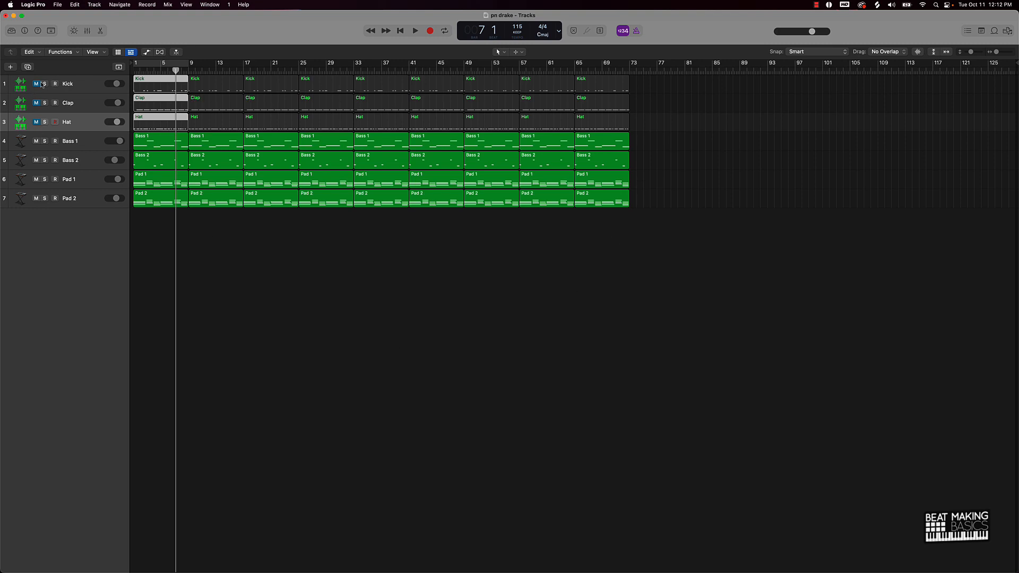
left_click_drag(36, 84, 37, 119)
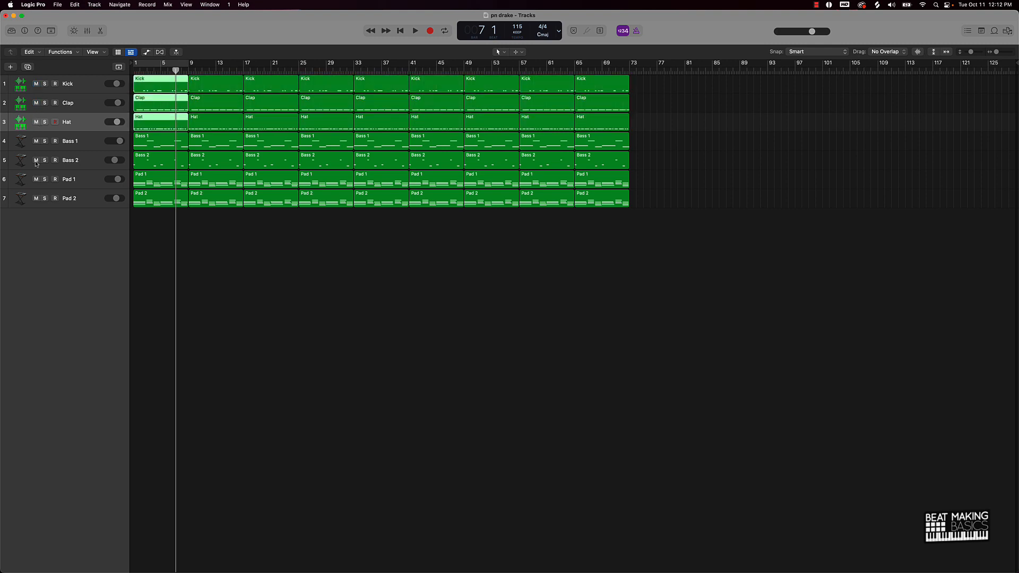
mouse_move(36, 83)
left_mouse_down()
mouse_move(39, 169)
mouse_move(36, 83)
left_mouse_up()
Try deleting the first eight bars of the Kick, Clap and Hat regions and undo the deletion.
left_click(212, 247)
left_click(169, 83)
key("Delete")
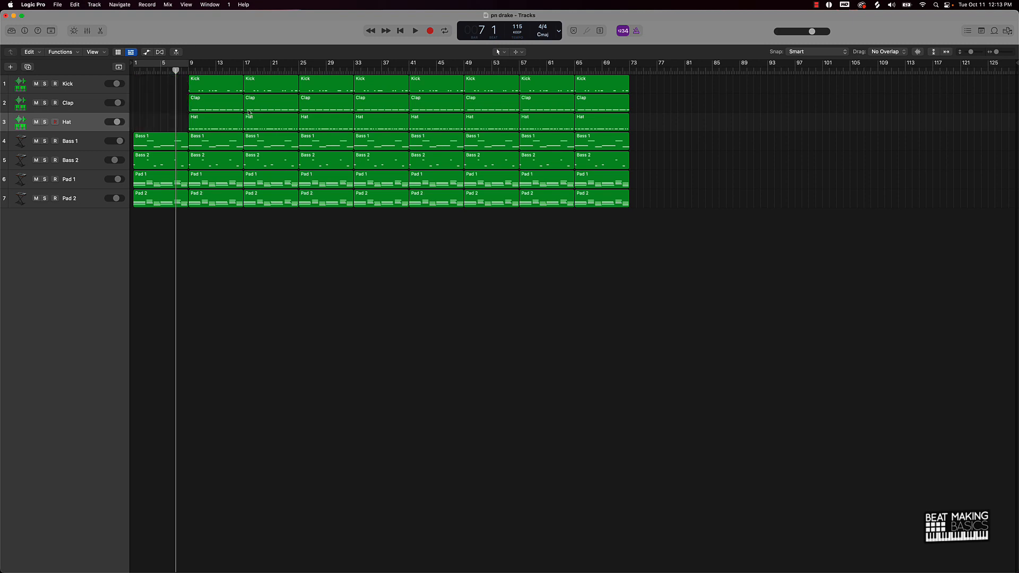
key("super+z")
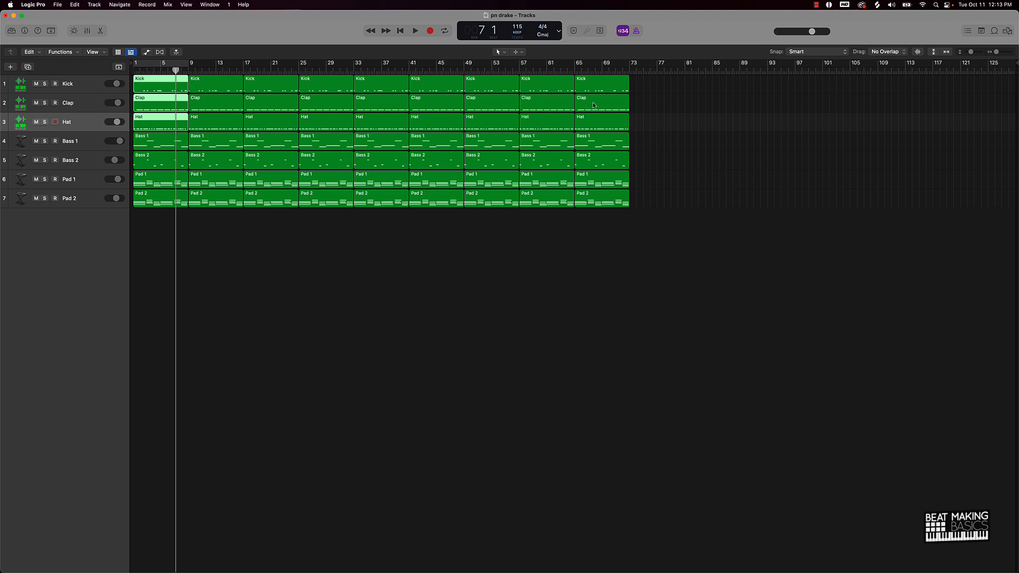
Mute only the selected first Kick, Clap and Hat regions, covering bars 1 to 9.
key("ctrl+m")
key("ctrl+m")
key("ctrl+m")
key("ctrl+m")
key("ctrl+m")
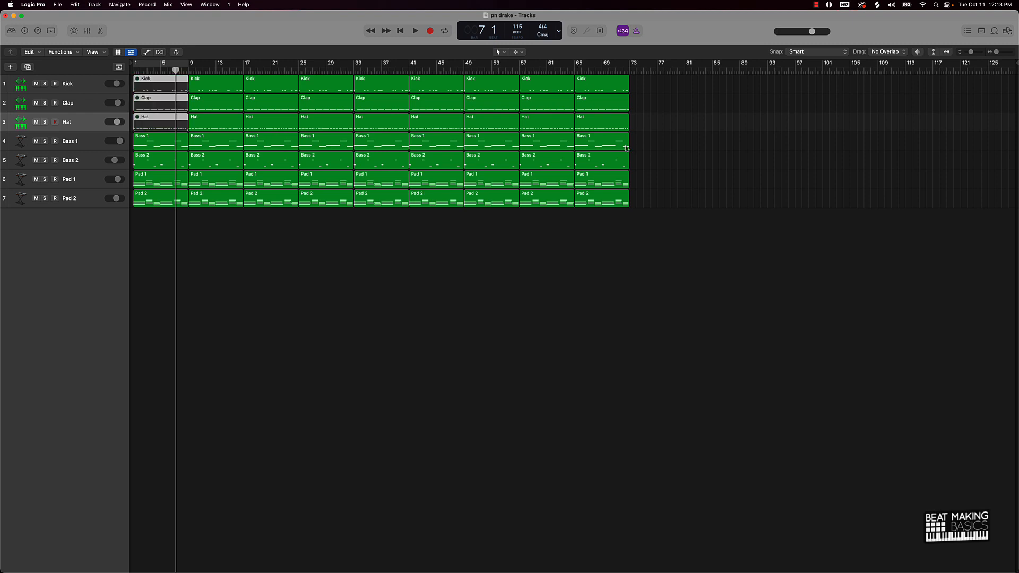
Mute the Pad 1 and Bass 2 tracks, play the song from bar 1, and unmute Pad 1 during playback.
left_click(360, 217)
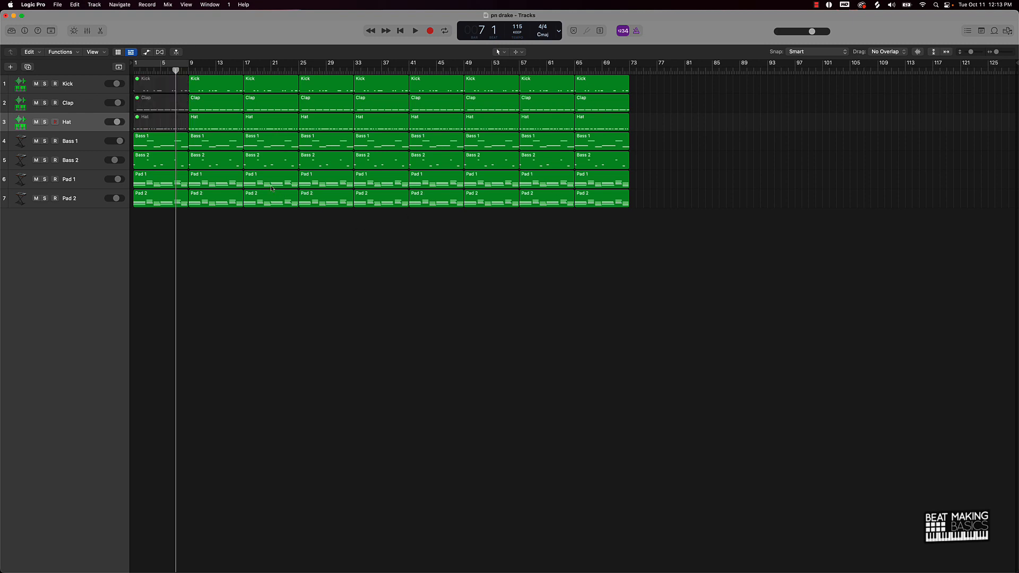
key("Return")
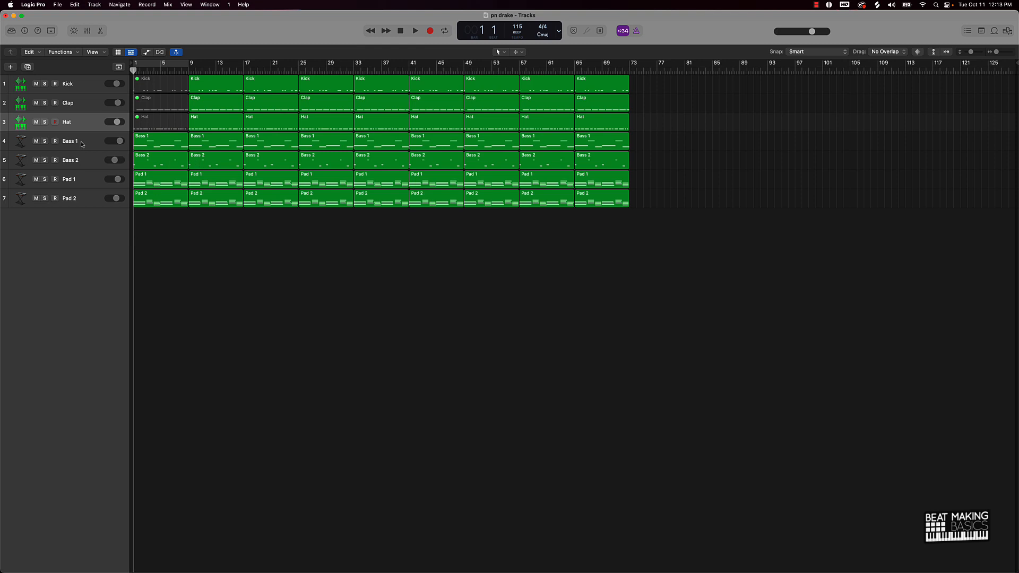
left_click(36, 179)
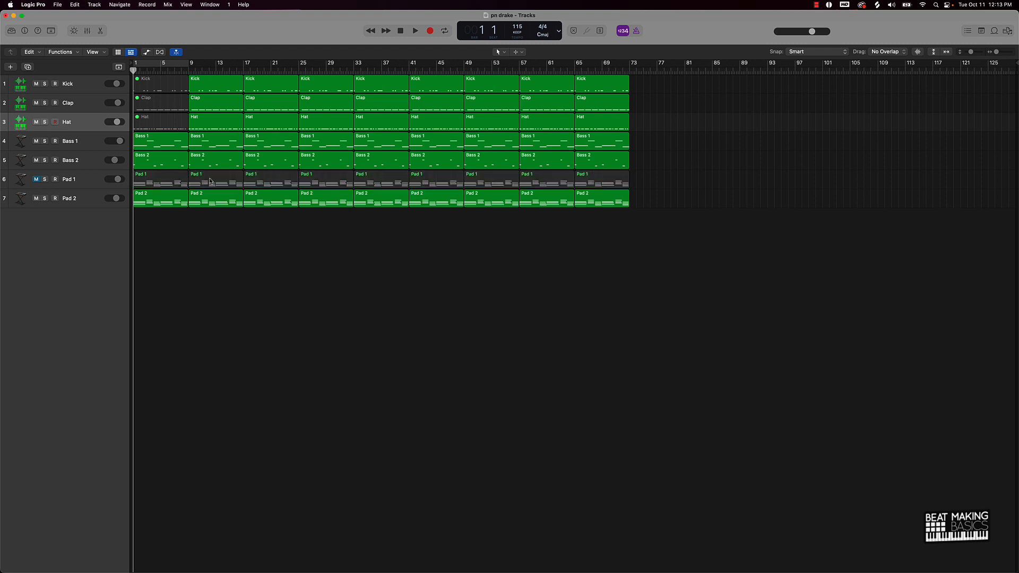
left_click(36, 160)
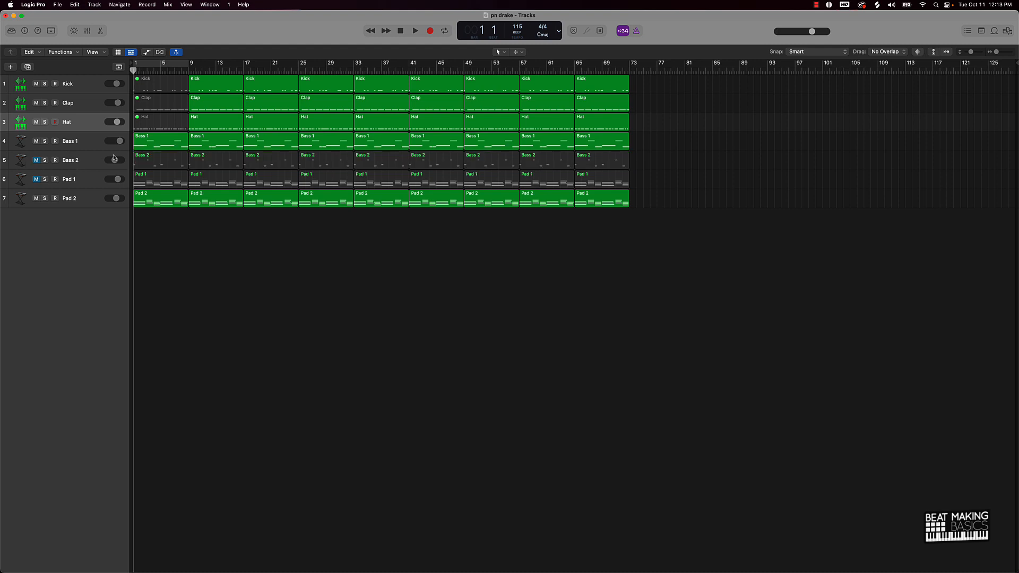
key("space")
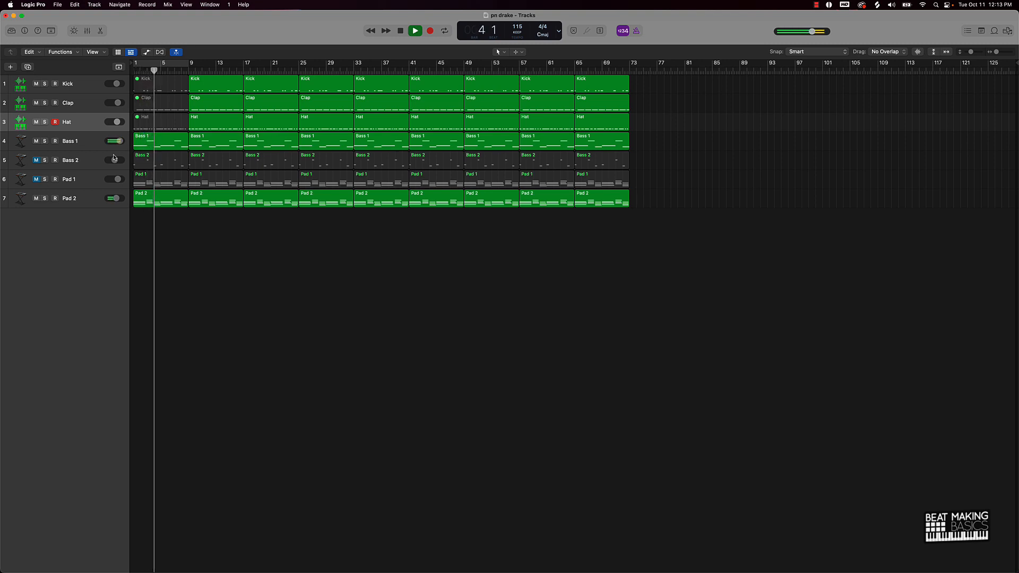
left_click(37, 180)
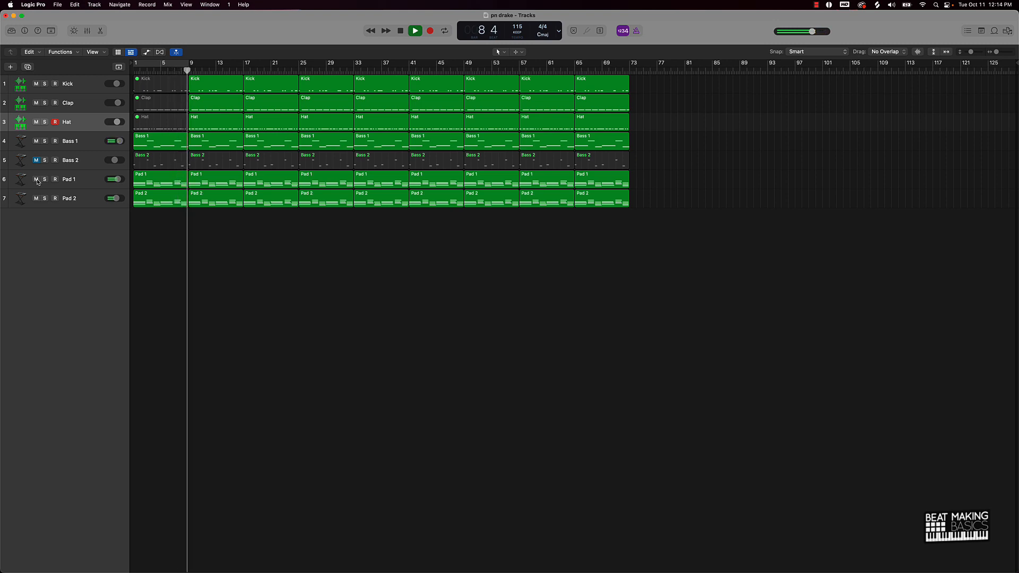
key("space")
Split the first Pad 2 region at bar 5, keeping the notes that cross the split, and return the playhead to bar 1.
left_click_drag(168, 69, 160, 70)
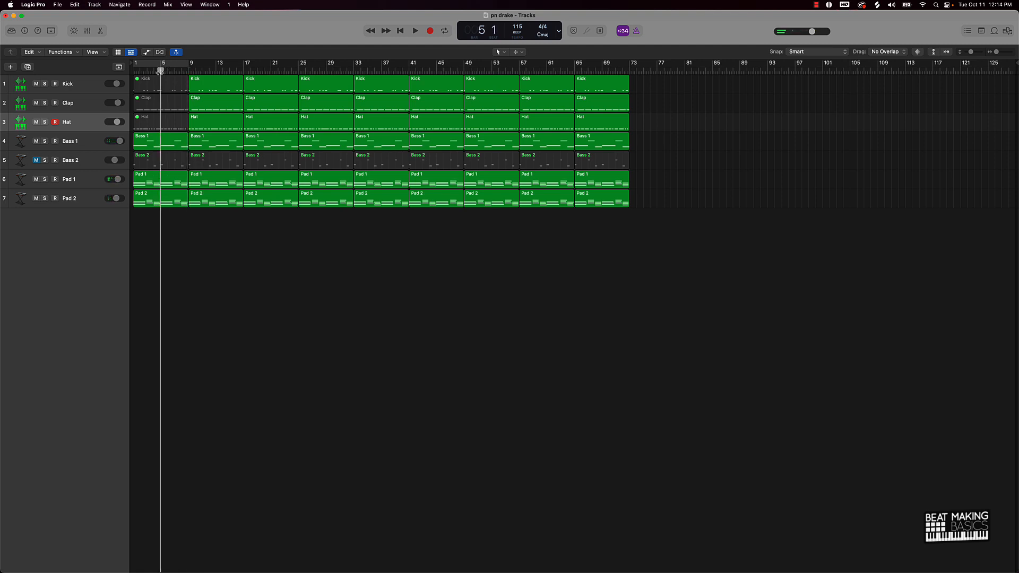
left_click(161, 181)
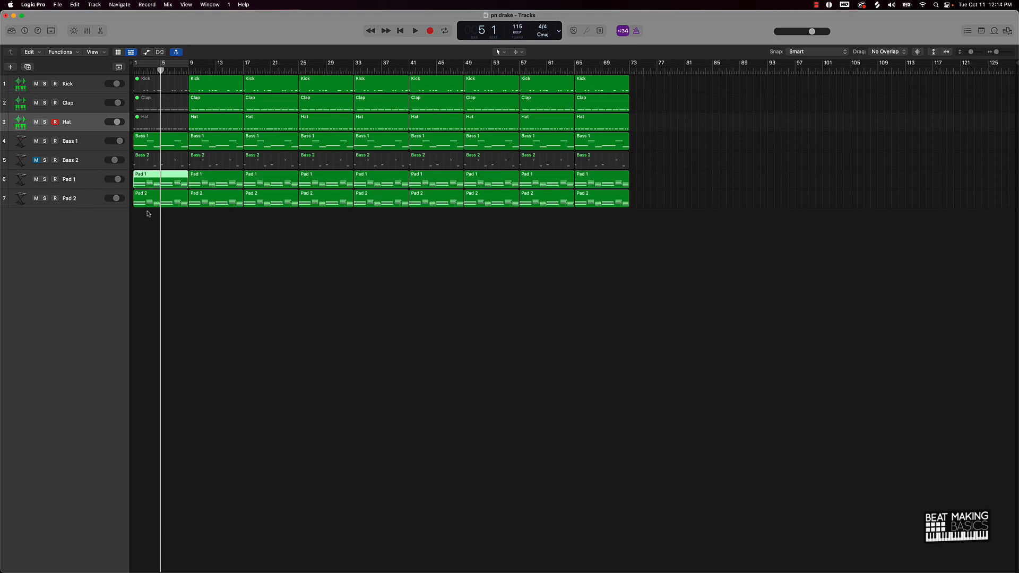
left_click(168, 200)
key("super+t")
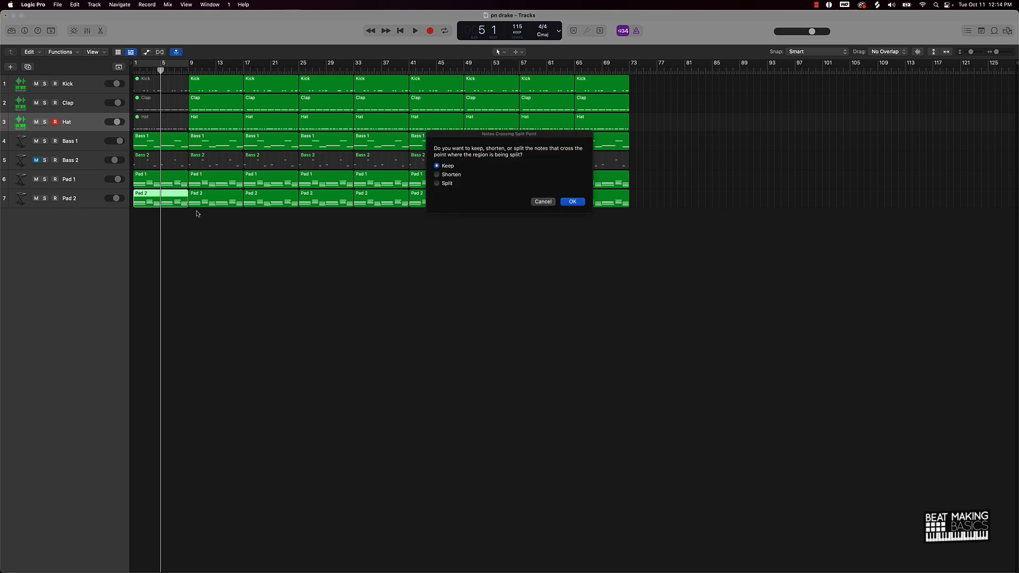
left_click(569, 201)
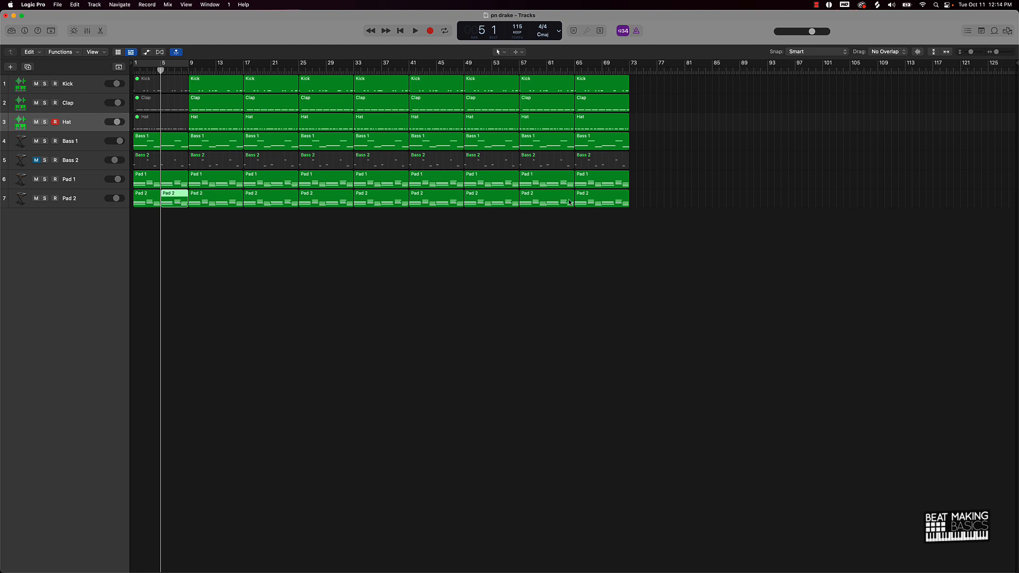
key("Return")
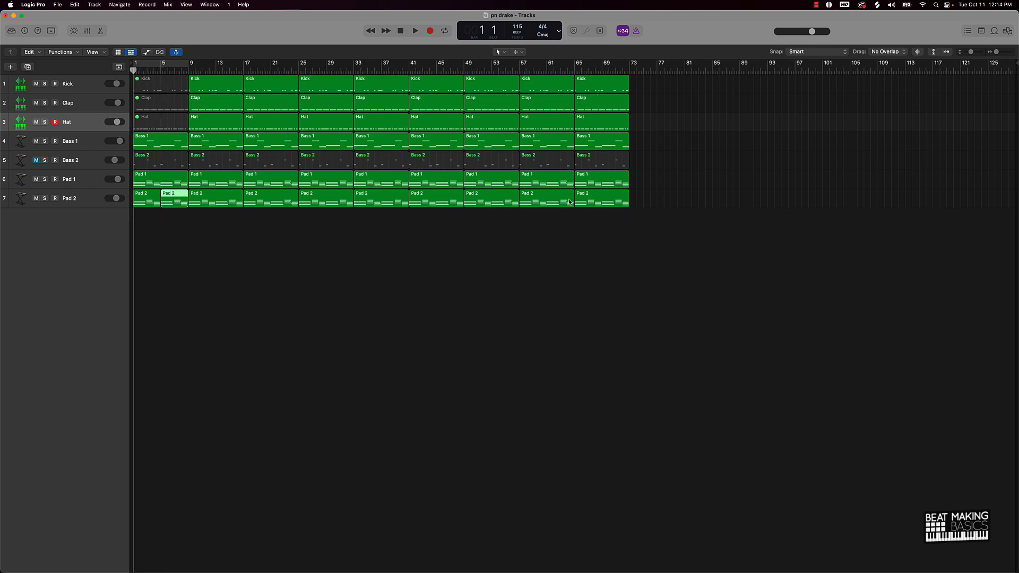
Briefly play the opening with Pad 2 muted, unmute the track, and rejoin the split Pad 2 region.
left_click(36, 198)
key("space")
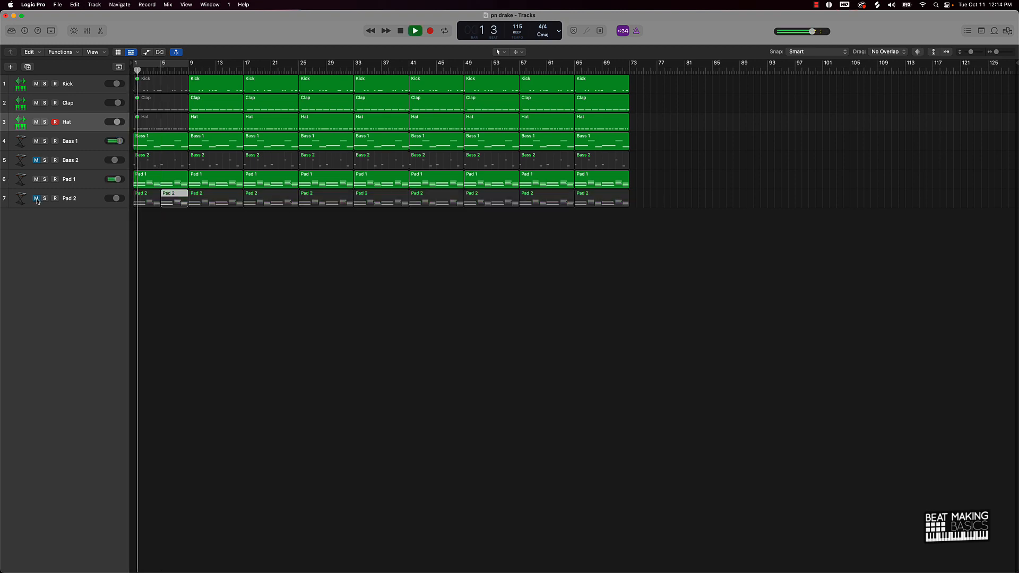
key("space")
left_click(36, 198)
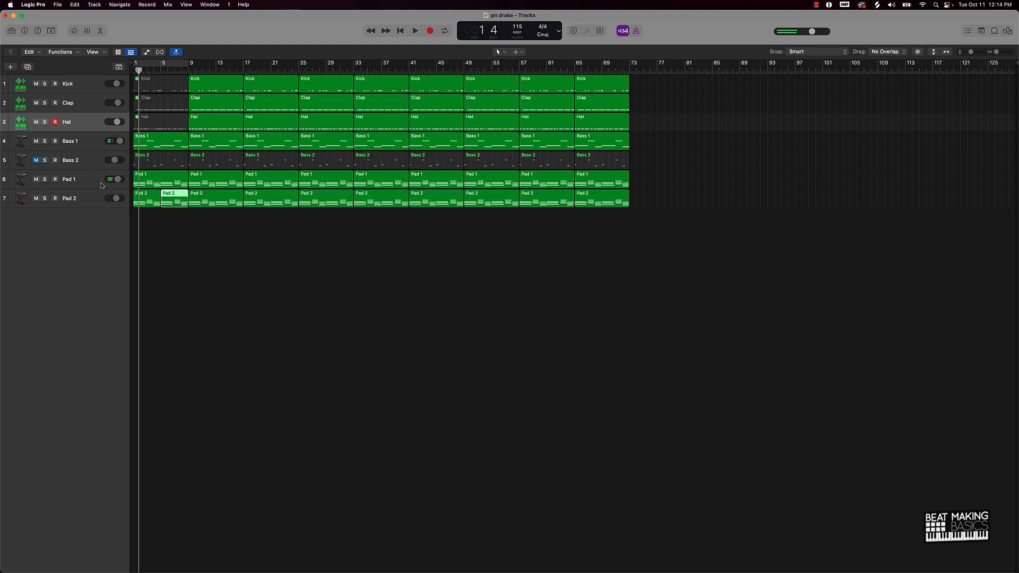
key("super+j")
Split the first Pad 1 region at bar 5, keeping the notes that cross the split point.
key("period")
key("period")
key("period")
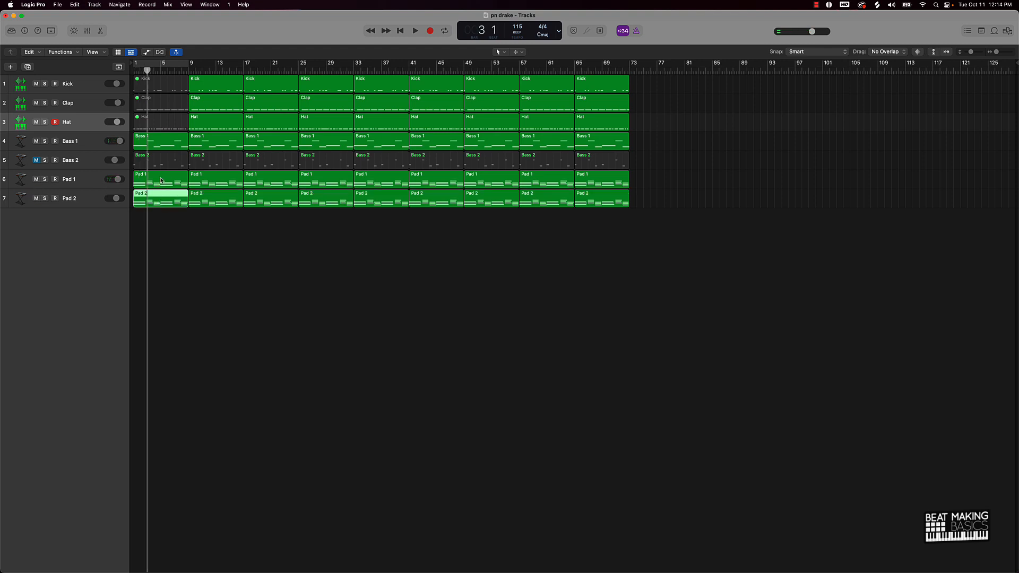
key("comma")
key("period")
key("period")
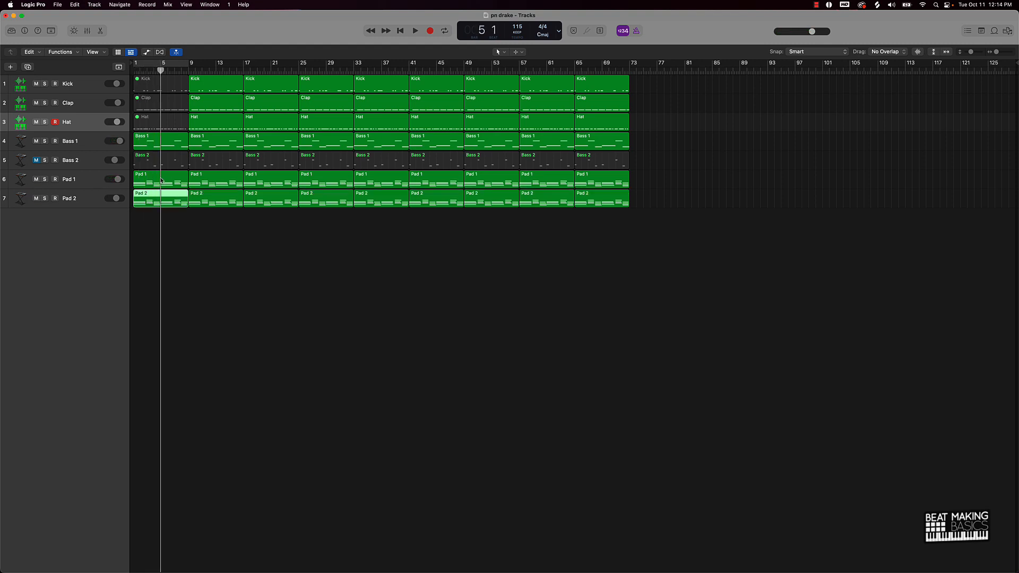
left_click(162, 180)
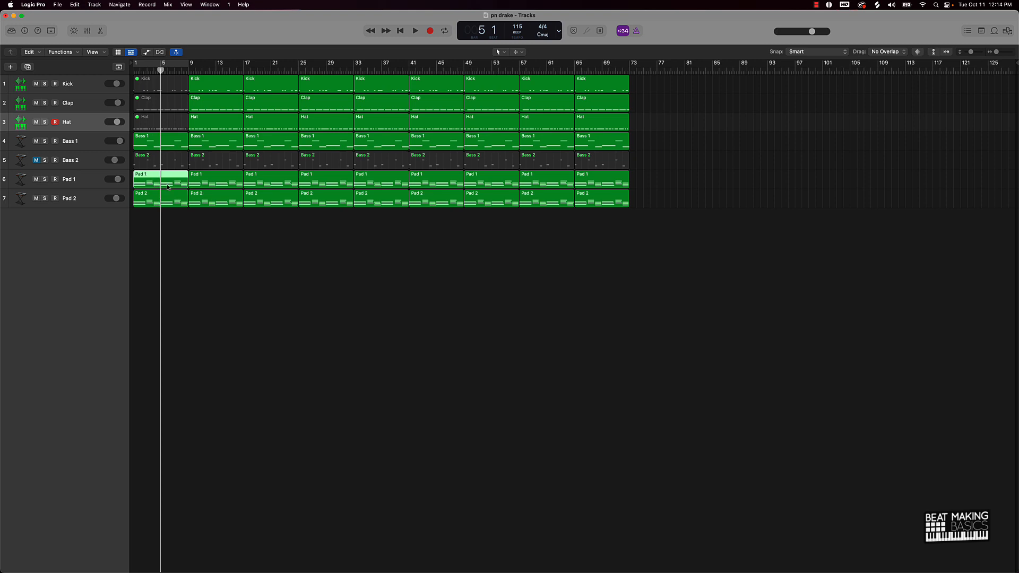
key("super+t")
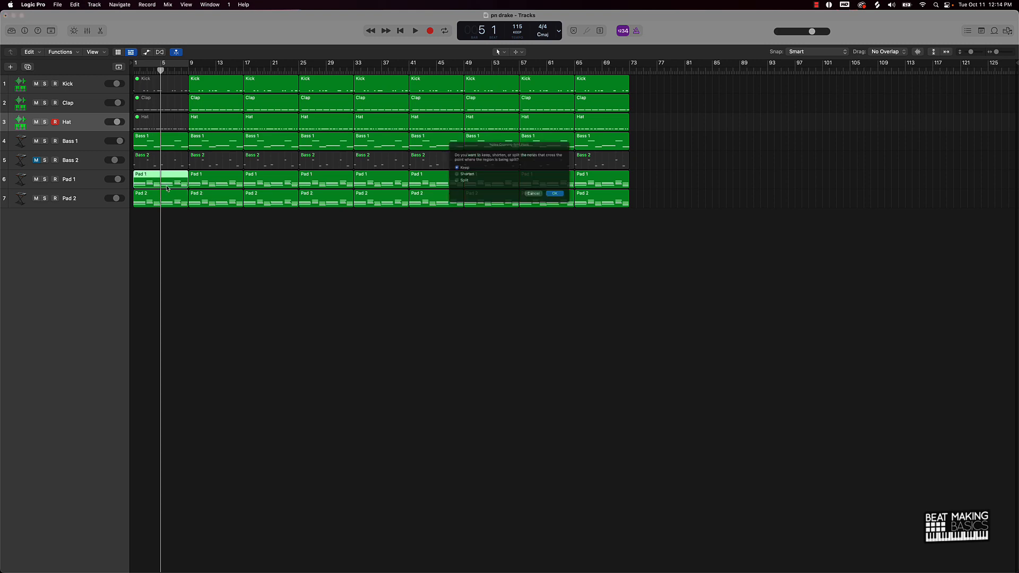
left_click(573, 202)
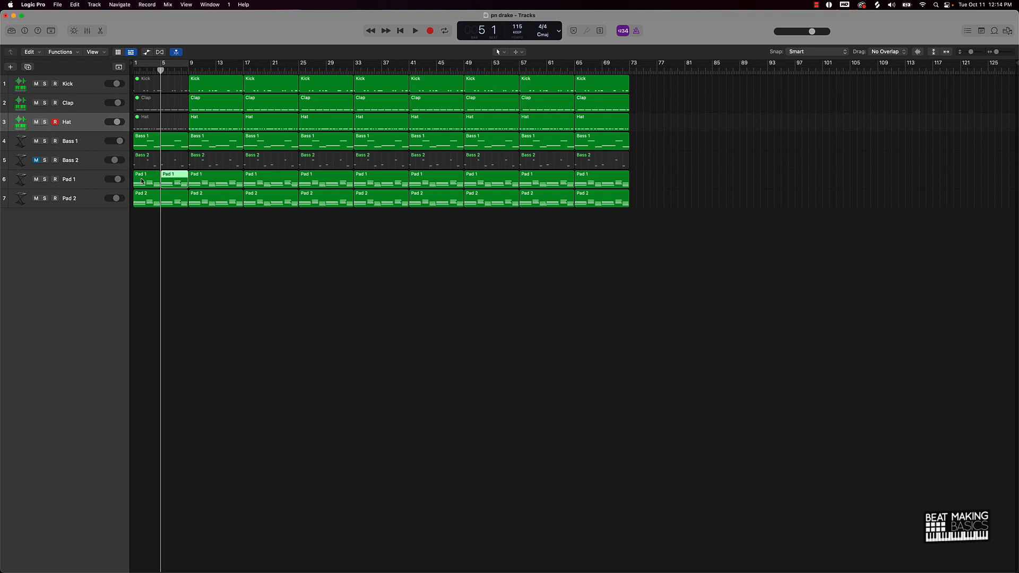
Mute only the Pad 1 region covering bars 1 to 5 and return the playhead to bar 1.
left_click(143, 181)
key("ctrl+m")
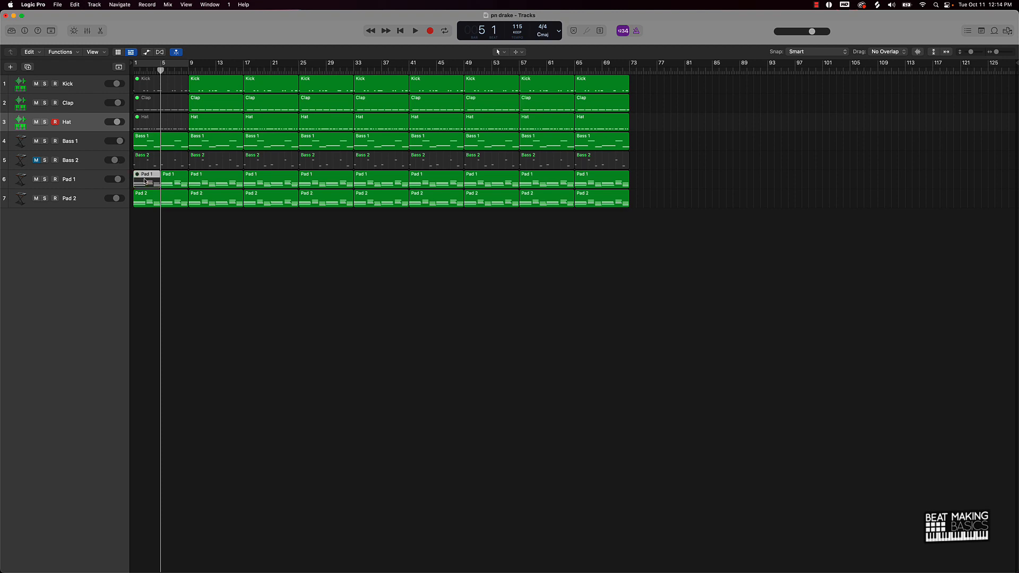
key("Return")
left_click(167, 245)
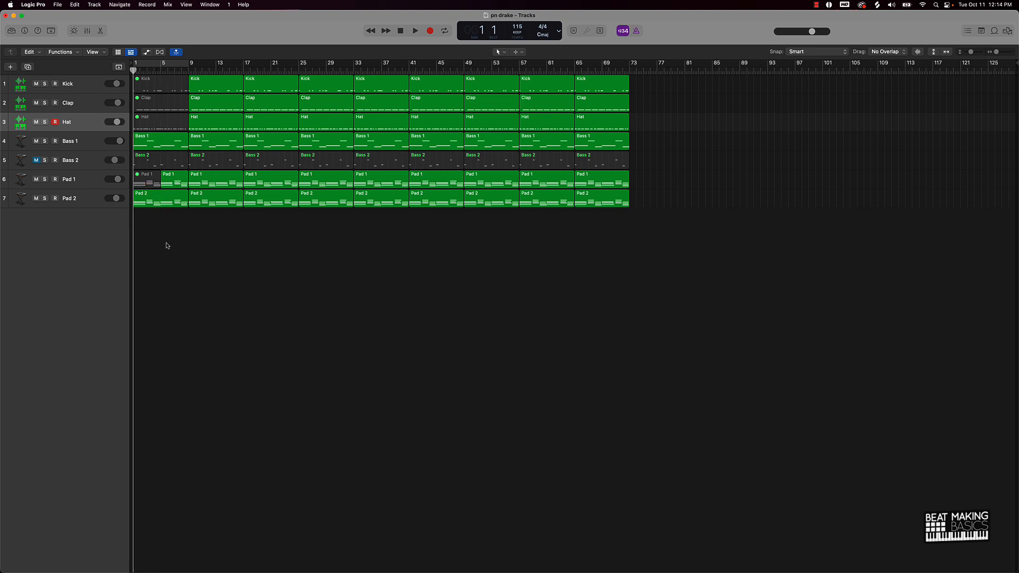
Mute only the first Bass 2 region, covering bars 1 to 9, and unmute the Bass 2 track.
left_click(150, 163)
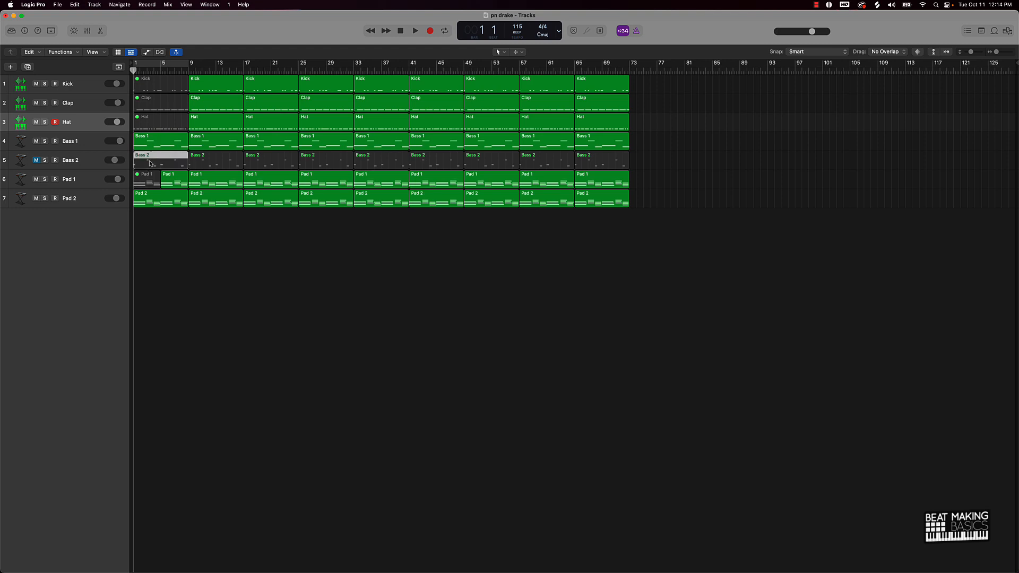
key("m")
left_click(195, 254)
left_click(36, 160)
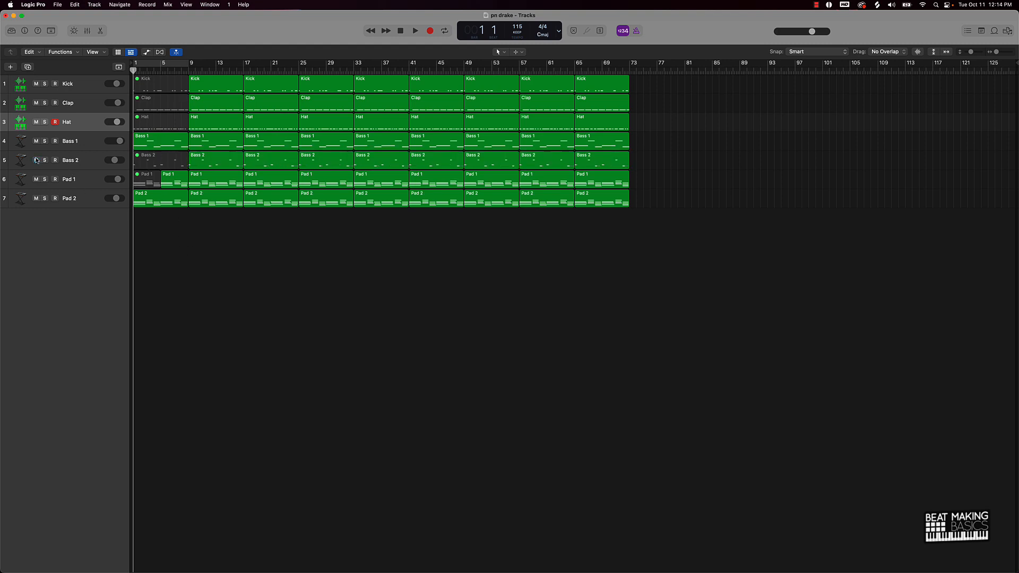
Play the song from bar 1 to bar 17 and slightly lower the Hat and Kick track volumes.
key("space")
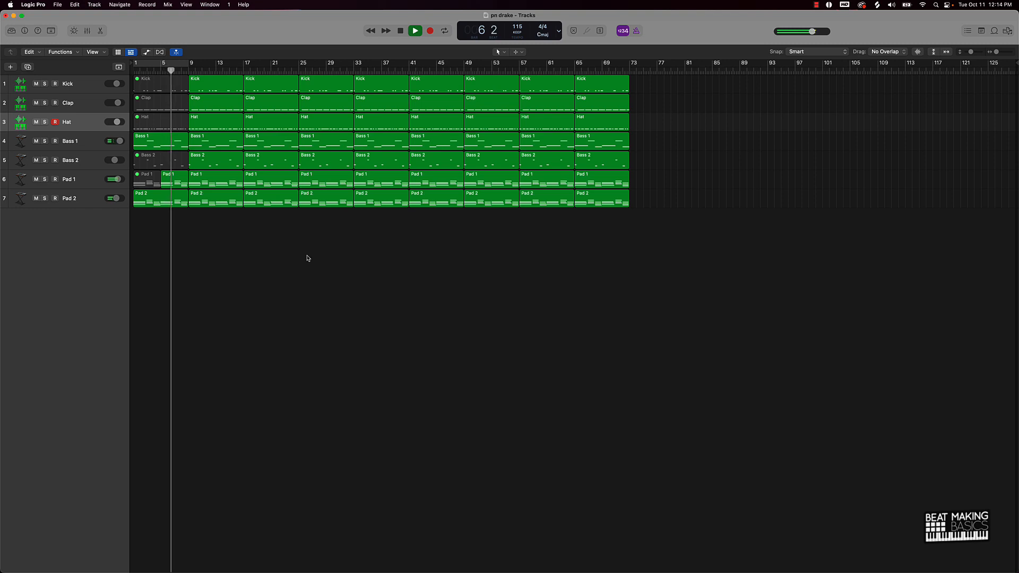
left_click_drag(117, 123, 102, 125)
left_click_drag(117, 85, 116, 106)
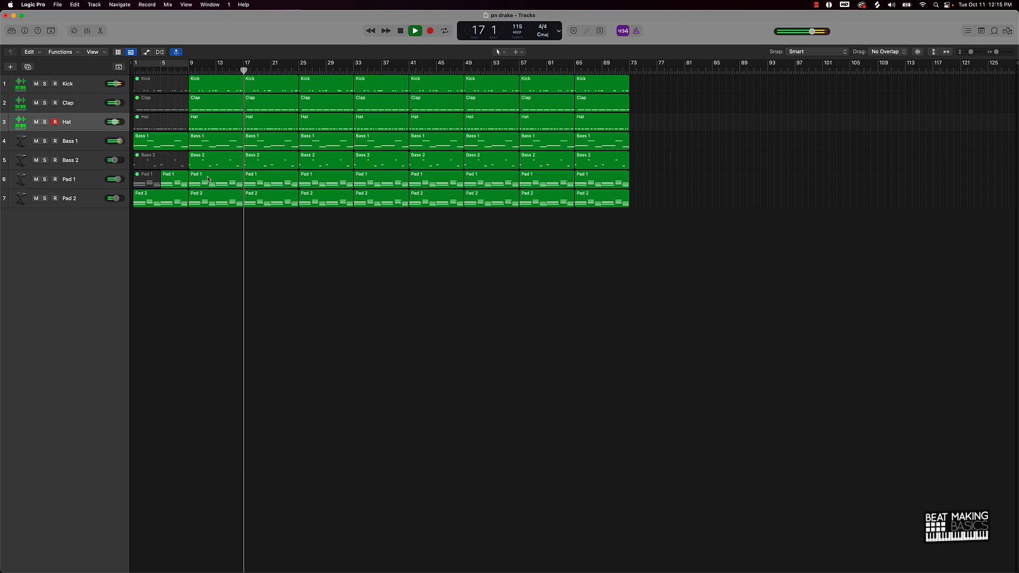
key("space")
Turn on the cycle range and place it over bars 9 to 17.
left_click(170, 64)
left_click_drag(147, 64, 203, 65)
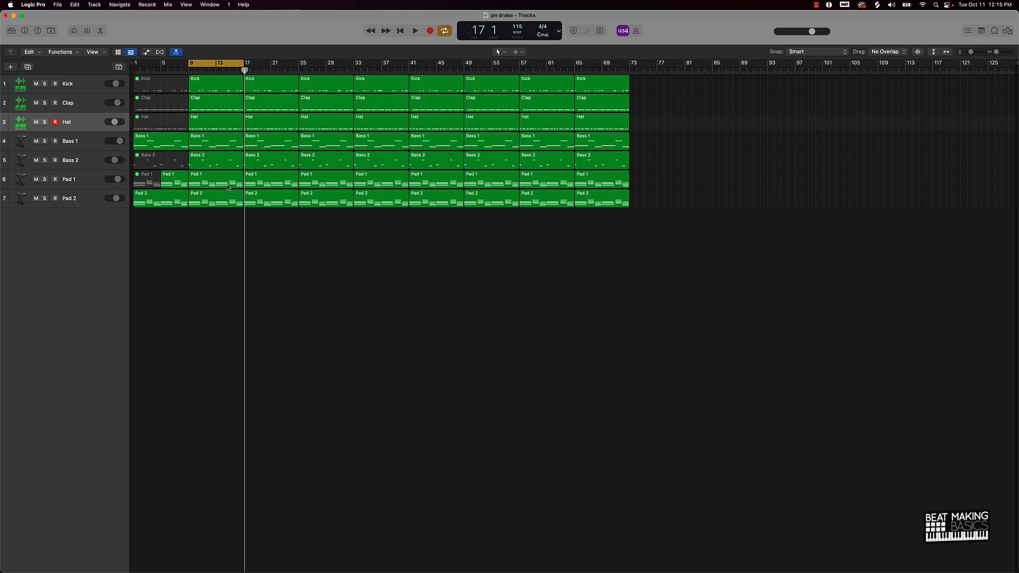
Add a software instrument track below Pad 2 using the stereo version of Spectrasonics Omnisphere.
left_click(70, 194)
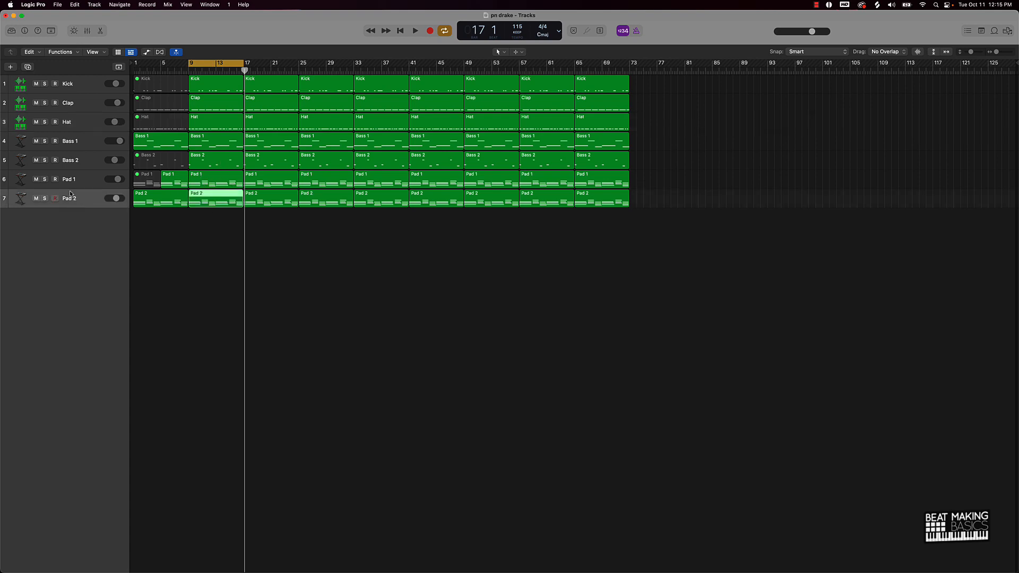
left_click(10, 67)
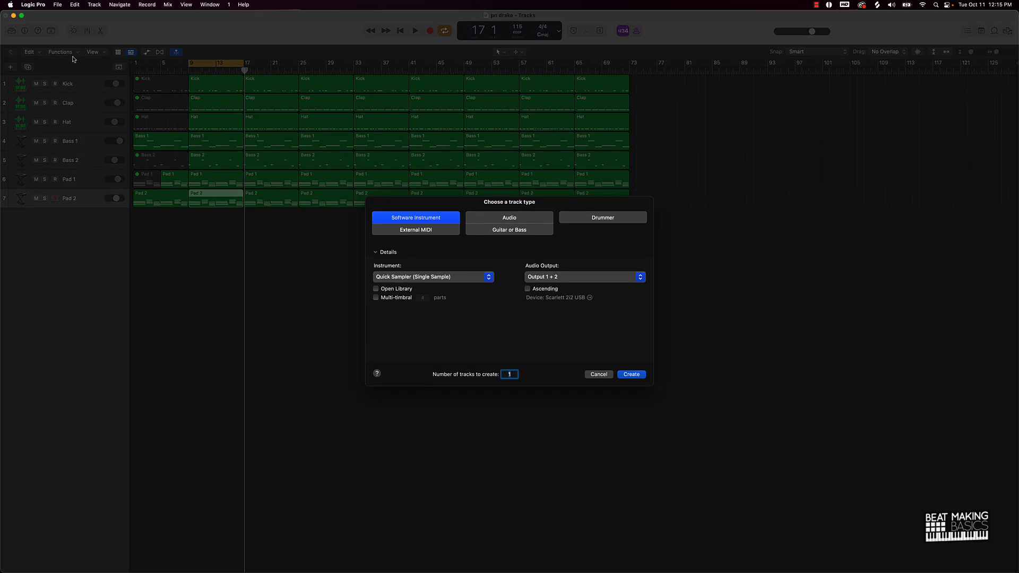
left_click(409, 277)
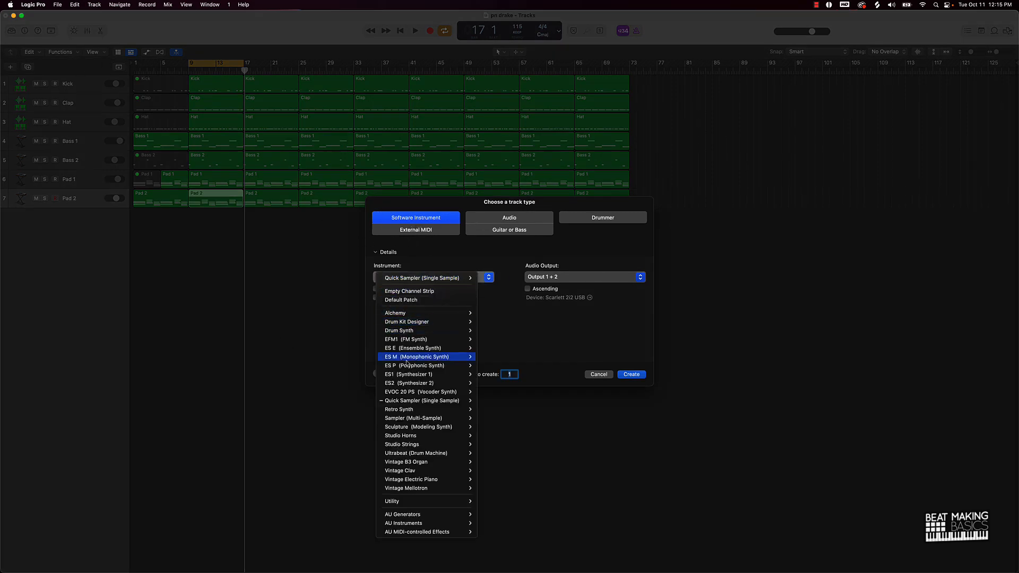
mouse_move(414, 516)
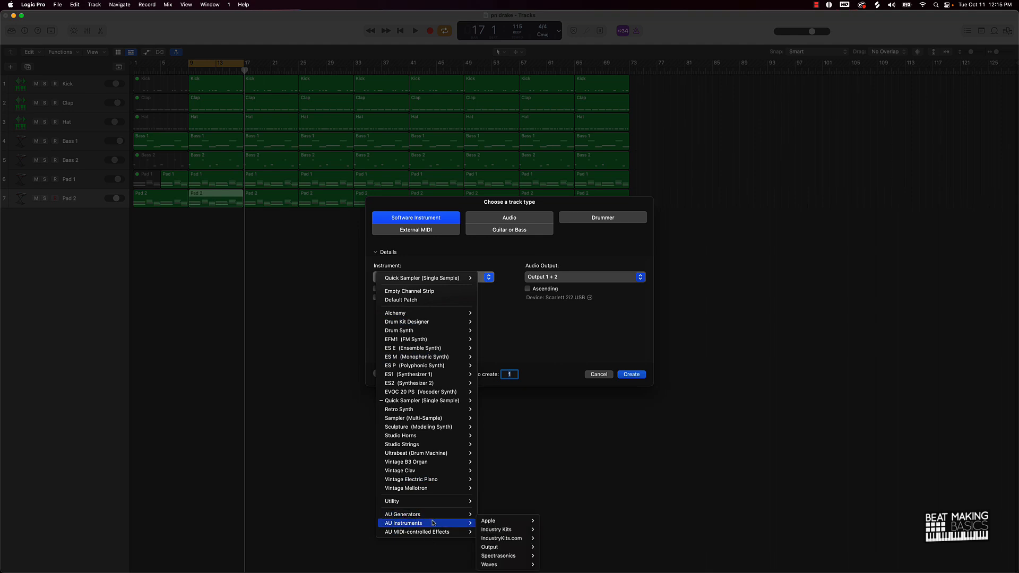
mouse_move(499, 556)
mouse_move(564, 556)
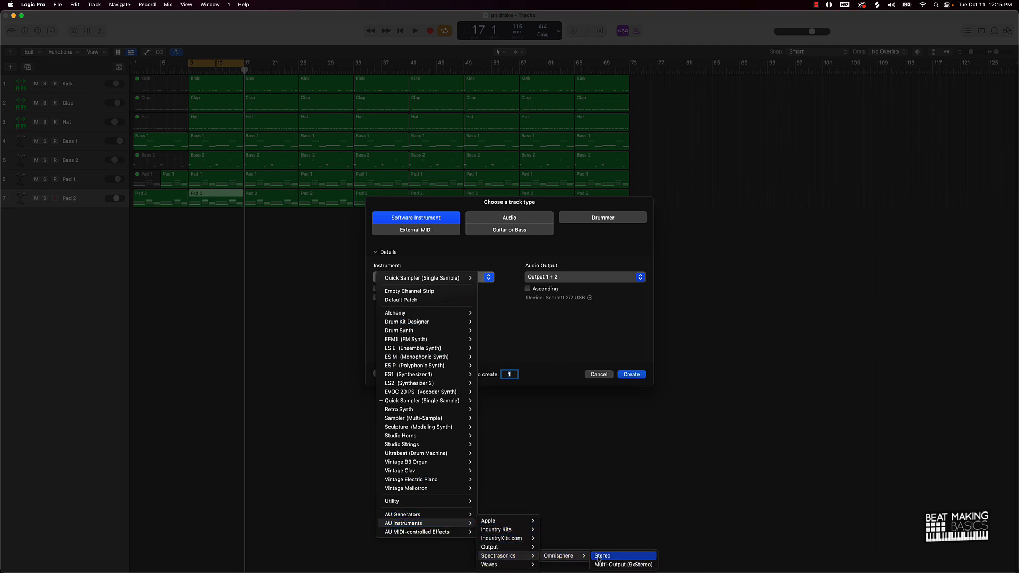
left_click(598, 558)
left_click(632, 375)
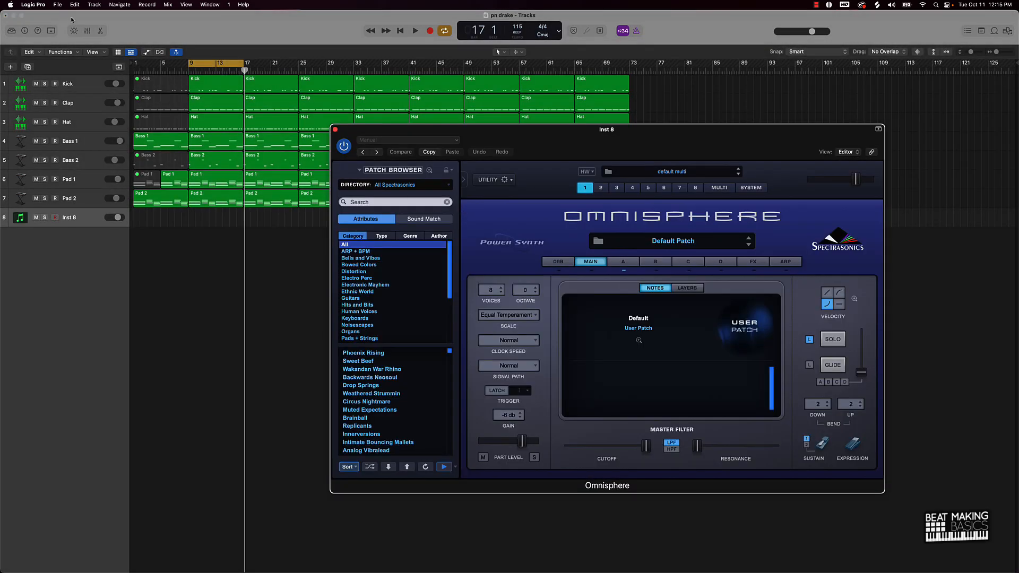
Show the new track's settings and set its MIDI Out Channel to 1.
left_click(24, 30)
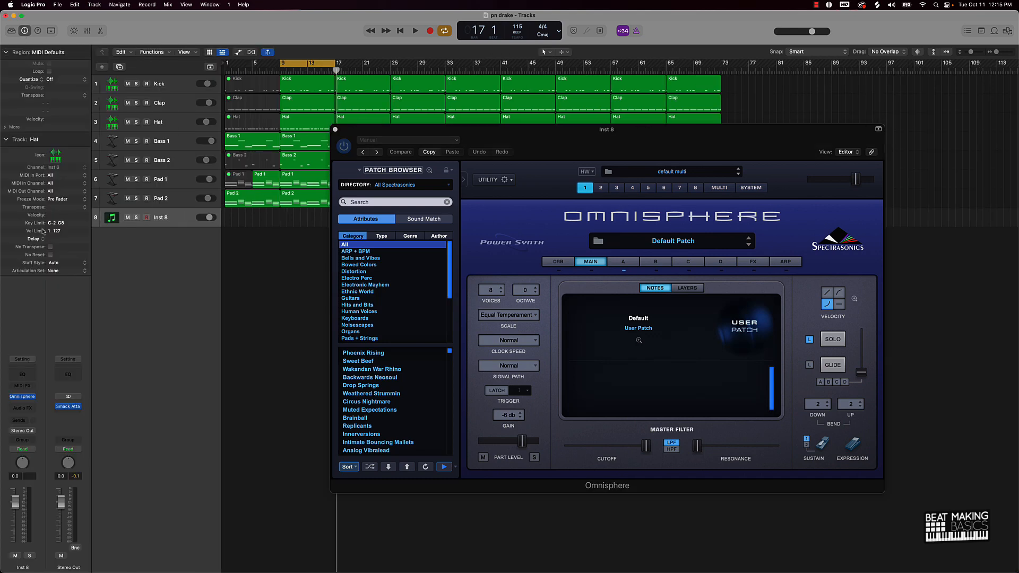
left_click(50, 191)
left_click(58, 200)
Filter the Omnisphere patches to the Pads + Strings category and audition Cream of Emotion 1 and Cold Virtual Analog Pad.
left_click(372, 339)
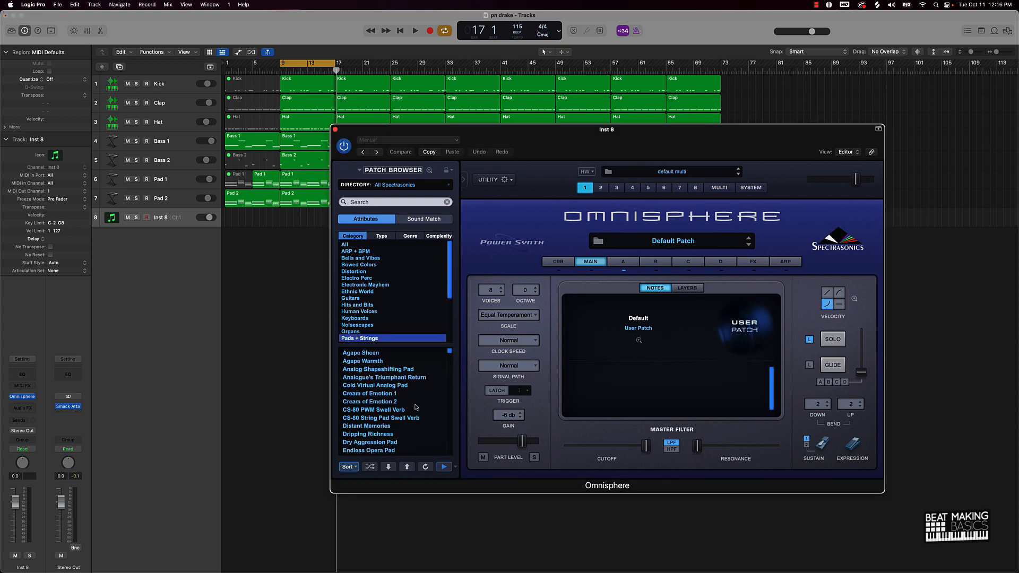
left_click(382, 394)
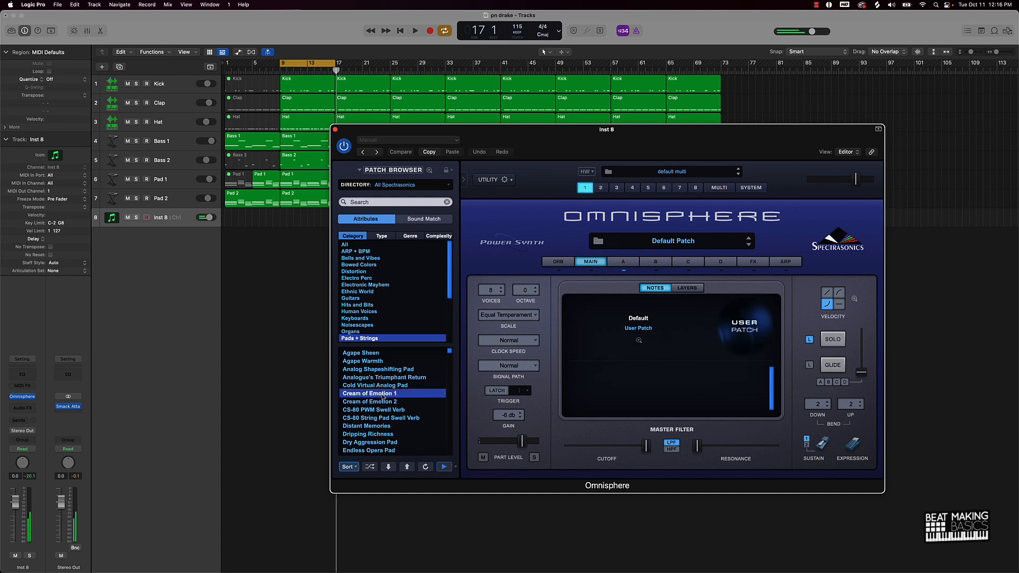
left_click(388, 385)
scroll(358, 366, "down", 1)
scroll(371, 421, "down", 15)
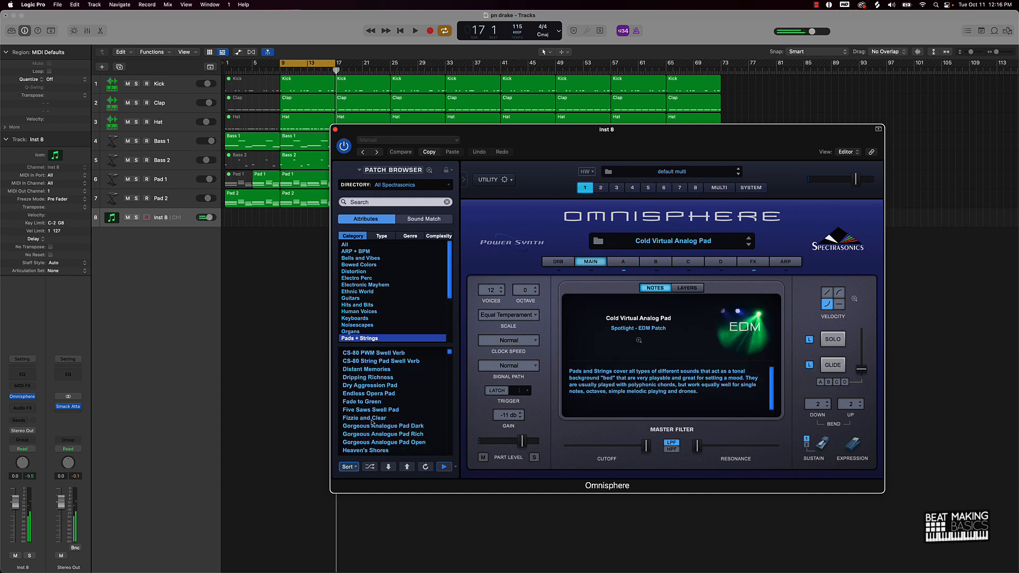
scroll(372, 422, "up", 15)
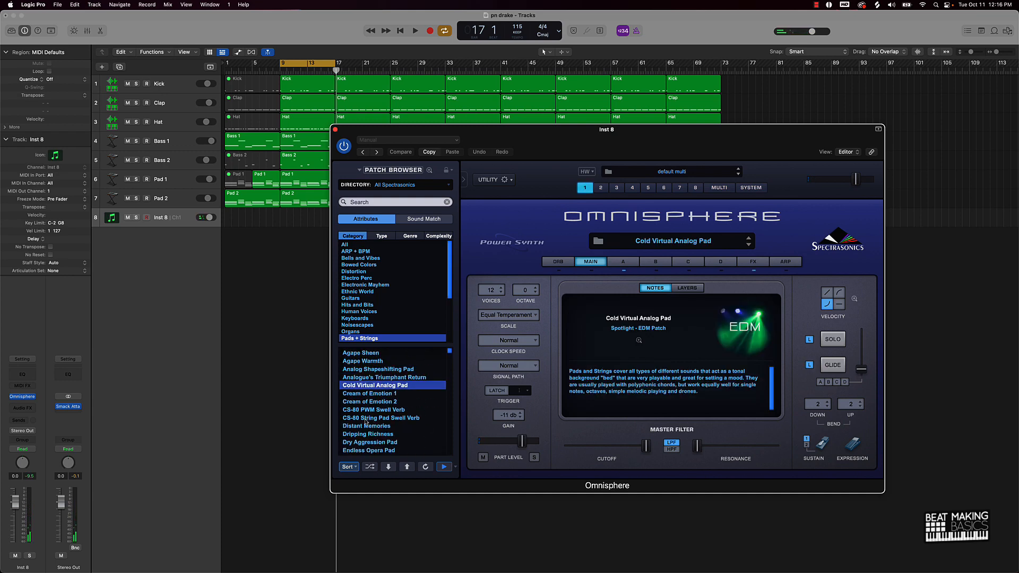
Audition Five Saws Swell Pad, Endless Opera Pad, Dripping Richness, Gorgeous Analogue Pad Rich, Heaven's Shores and Holy of Holys Pad.
scroll(365, 422, "down", 9)
left_click(364, 392)
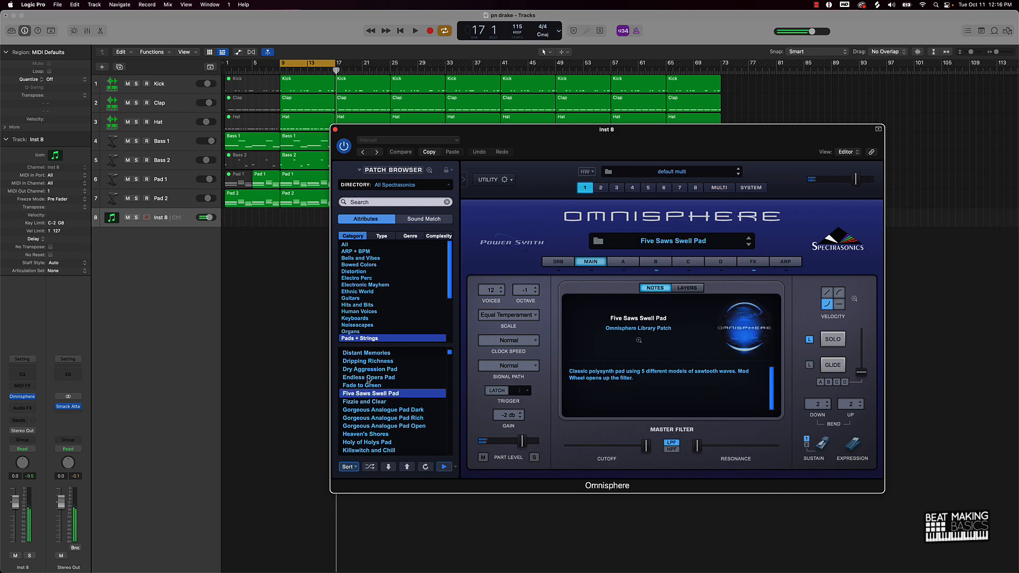
left_click(366, 377)
left_click(365, 361)
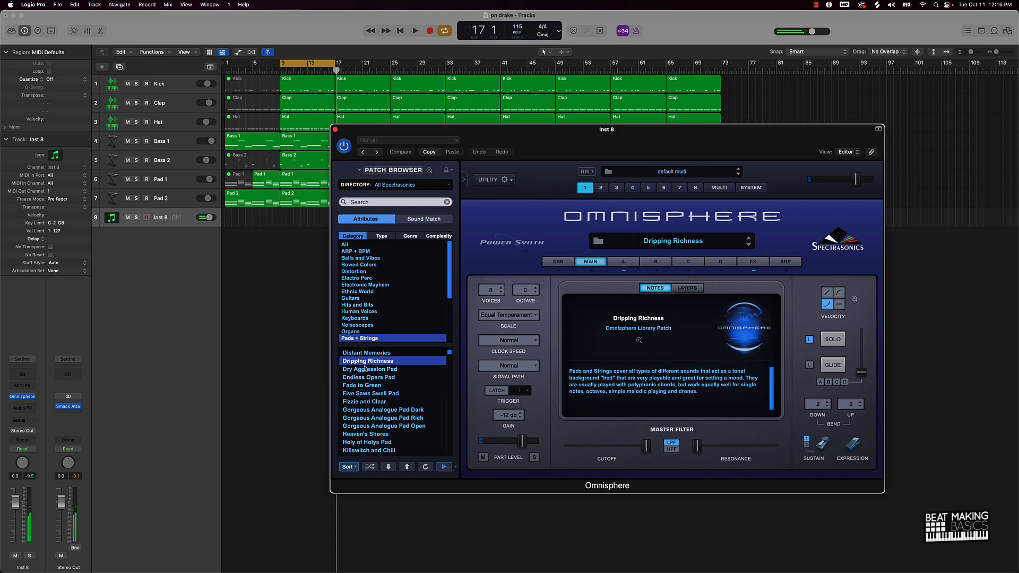
left_click(374, 418)
left_click(375, 434)
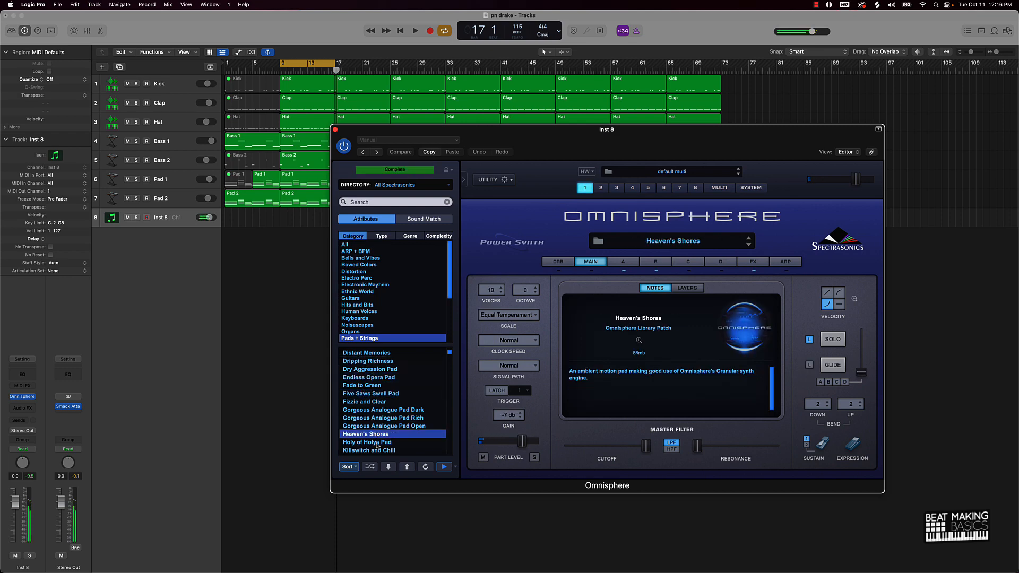
left_click(378, 441)
Audition the patches Light As Air, Siberian Post Office at Night 2, Womb of Analog and Airy and Wet Flutes.
scroll(378, 440, "down", 3)
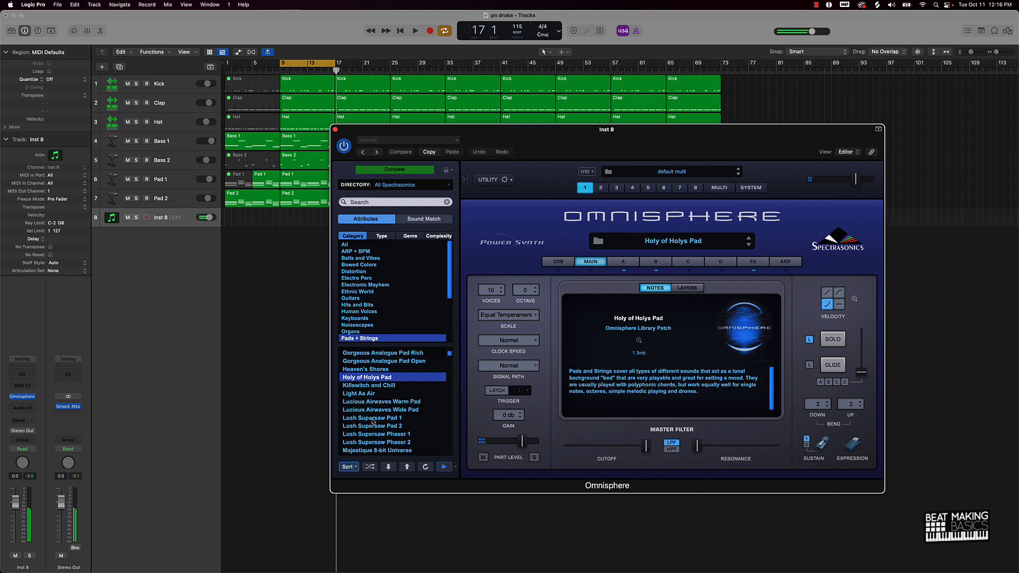
left_click(375, 393)
scroll(375, 411, "down", 6)
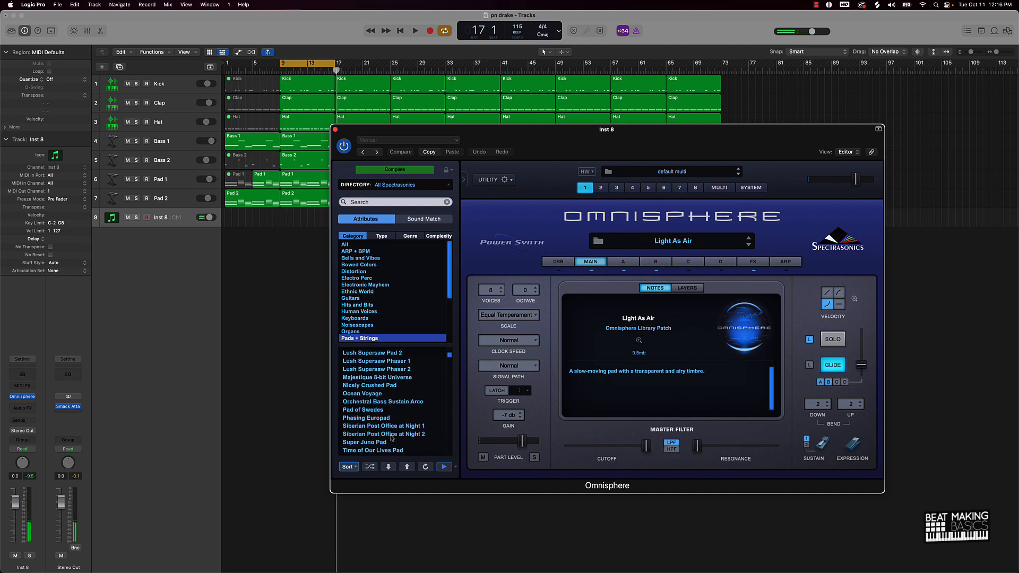
left_click(381, 393)
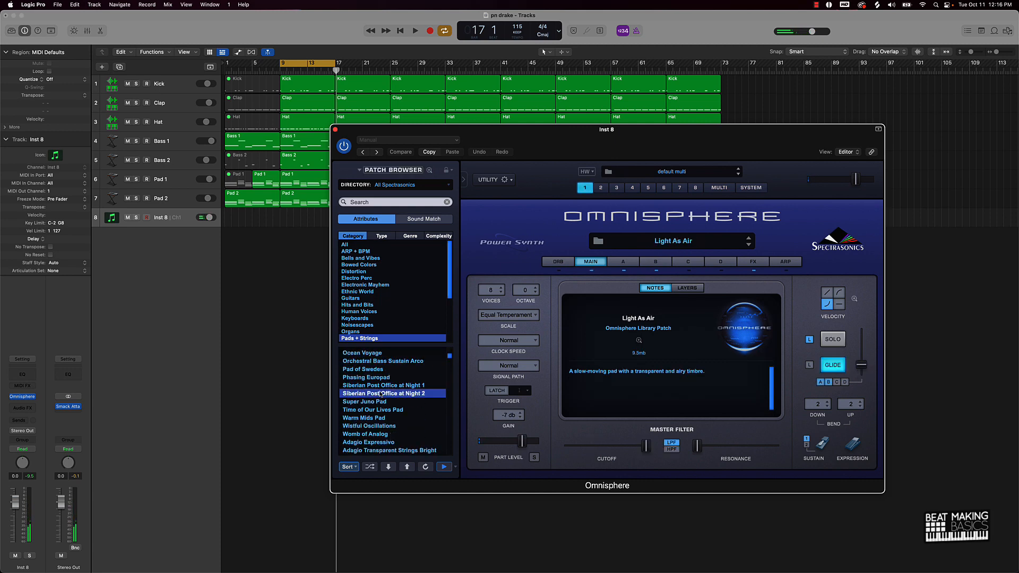
left_click(378, 434)
scroll(379, 436, "down", 3)
left_click(379, 434)
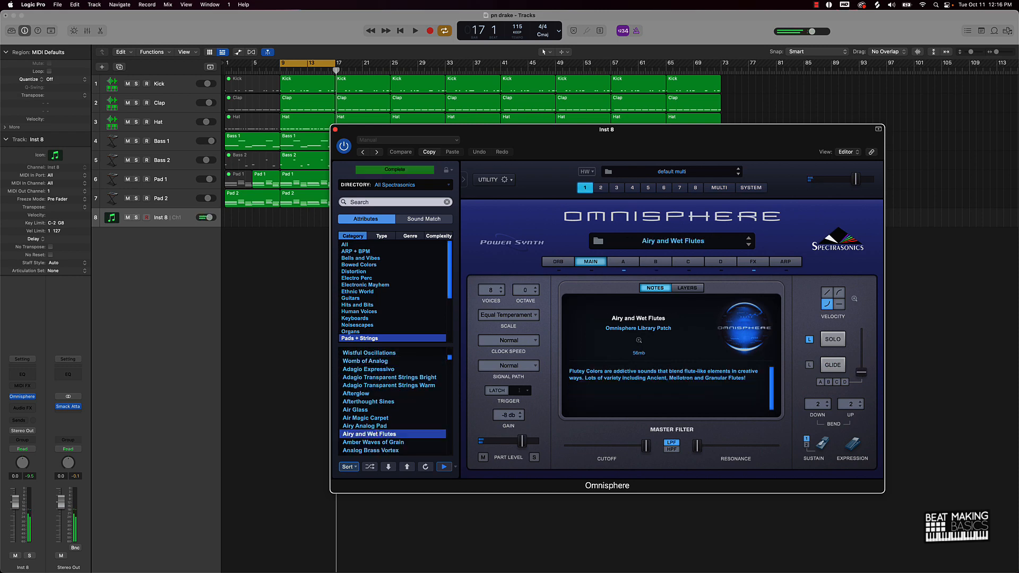
Audition Amber Waves of Grain, Analog Bright Violins, ANDROMEDA - Epic Strings and Angelo Tube Strings.
scroll(378, 433, "down", 3)
left_click(384, 402)
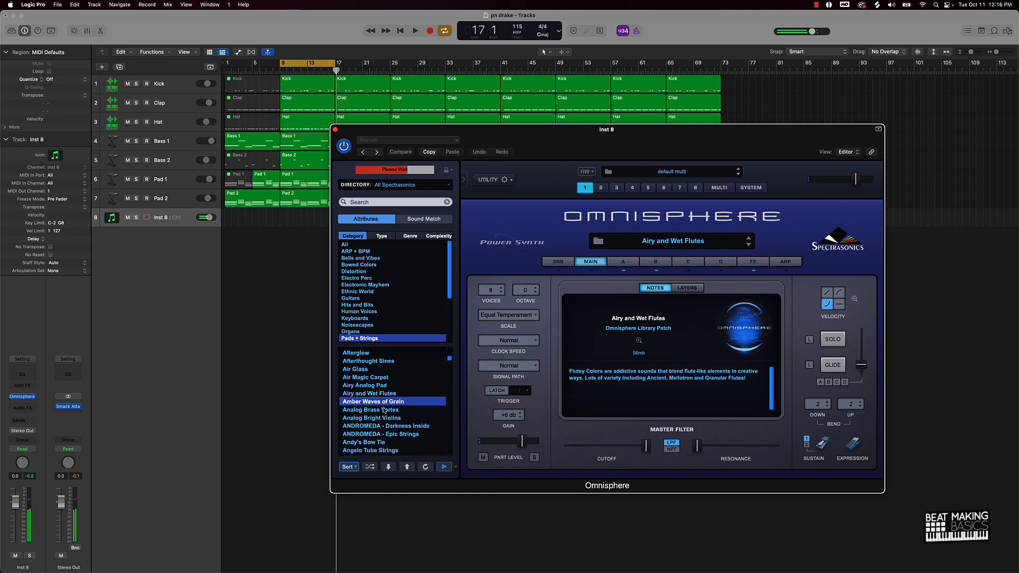
left_click(383, 418)
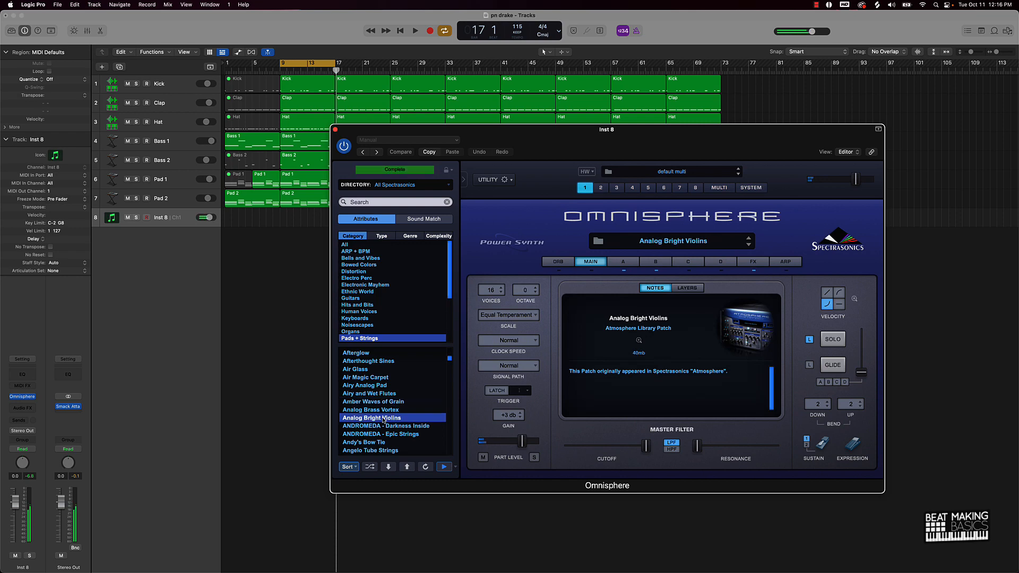
left_click(391, 436)
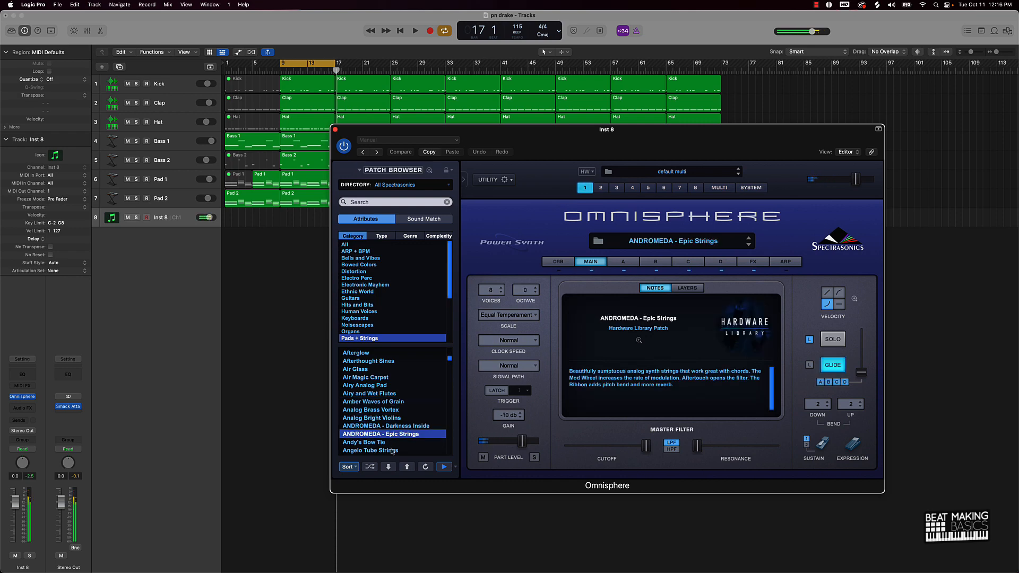
left_click(393, 451)
scroll(393, 451, "down", 5)
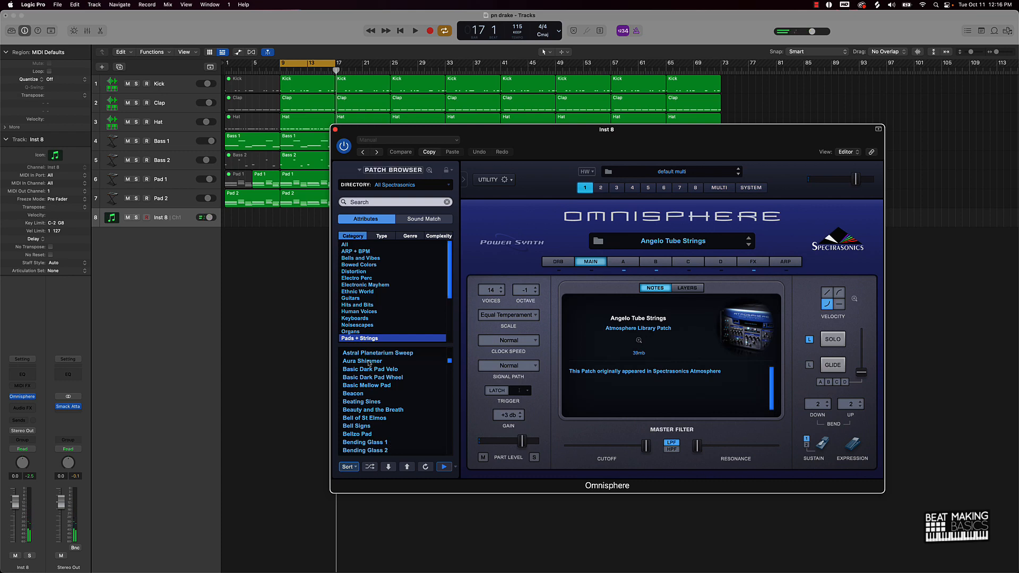
Search the patches for "string" and audition French Strings in the 70's, Full Fifths and Gauze Cloud Strings.
left_click(391, 201)
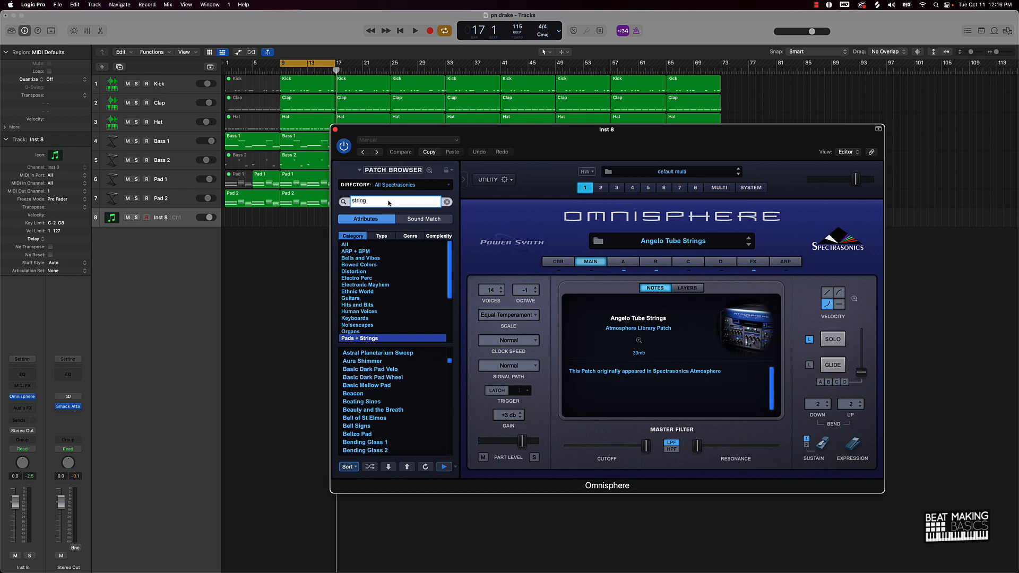
key("Return")
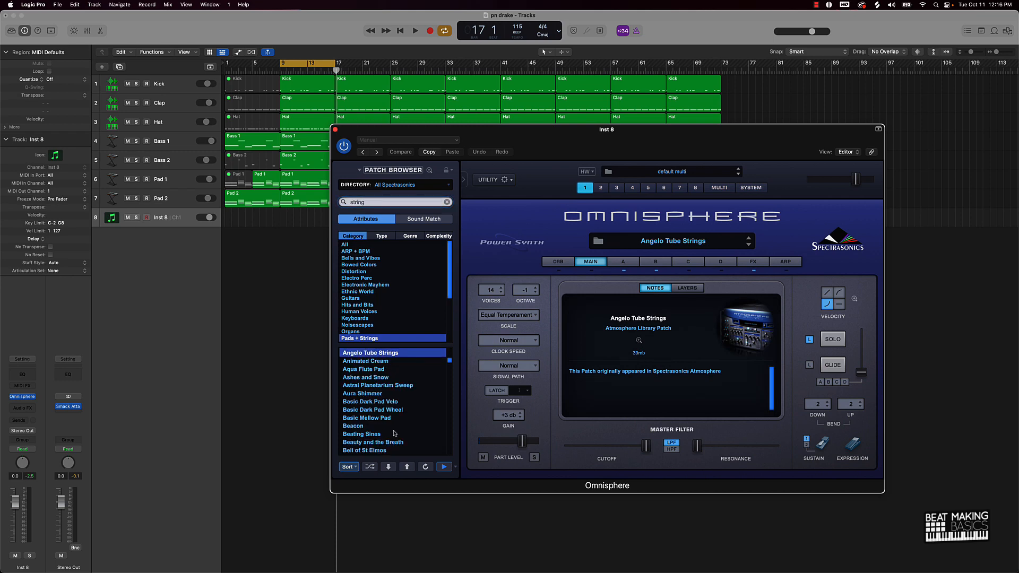
scroll(395, 433, "down", 15)
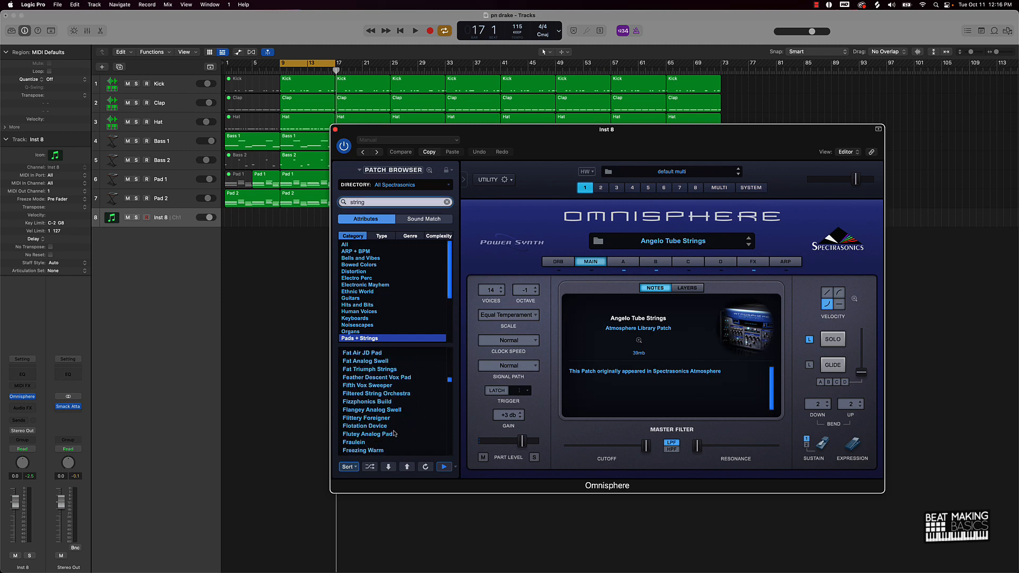
scroll(394, 433, "down", 3)
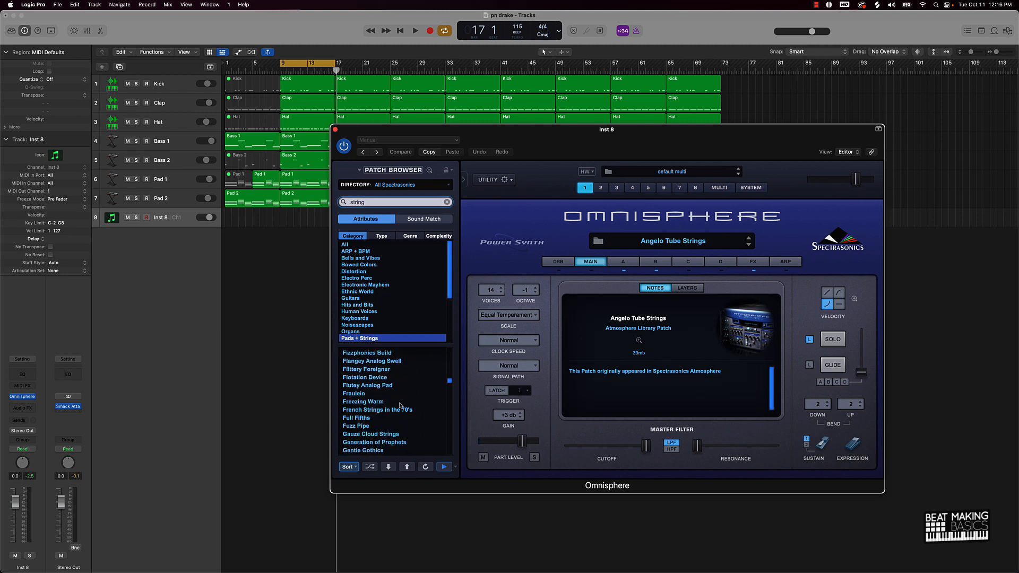
left_click(401, 413)
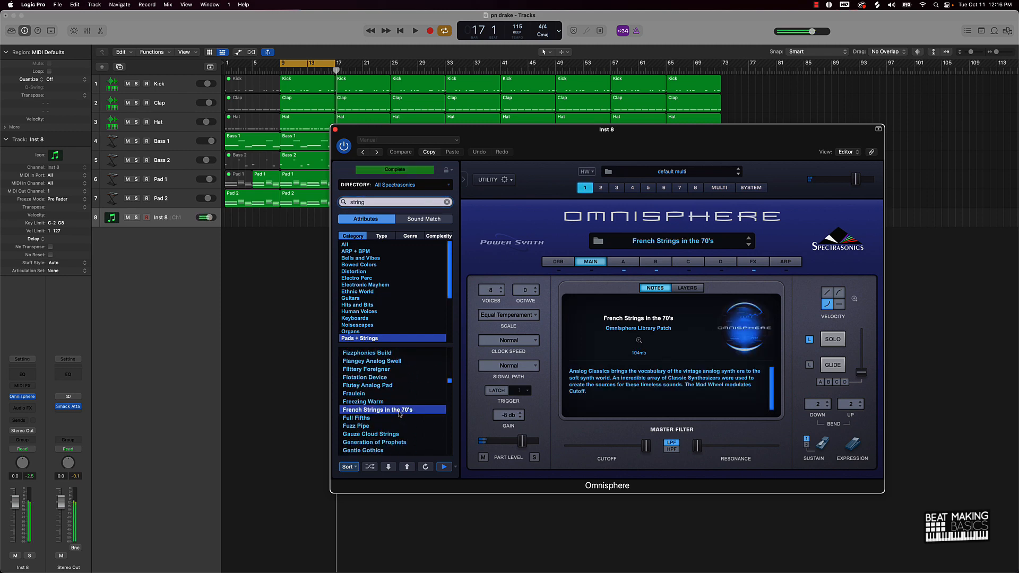
left_click(384, 419)
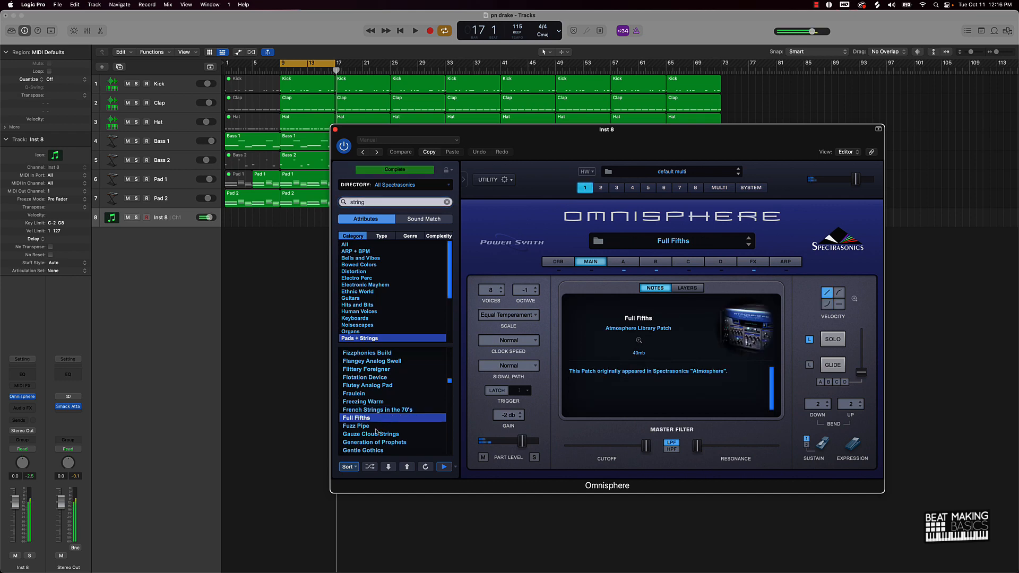
left_click(386, 435)
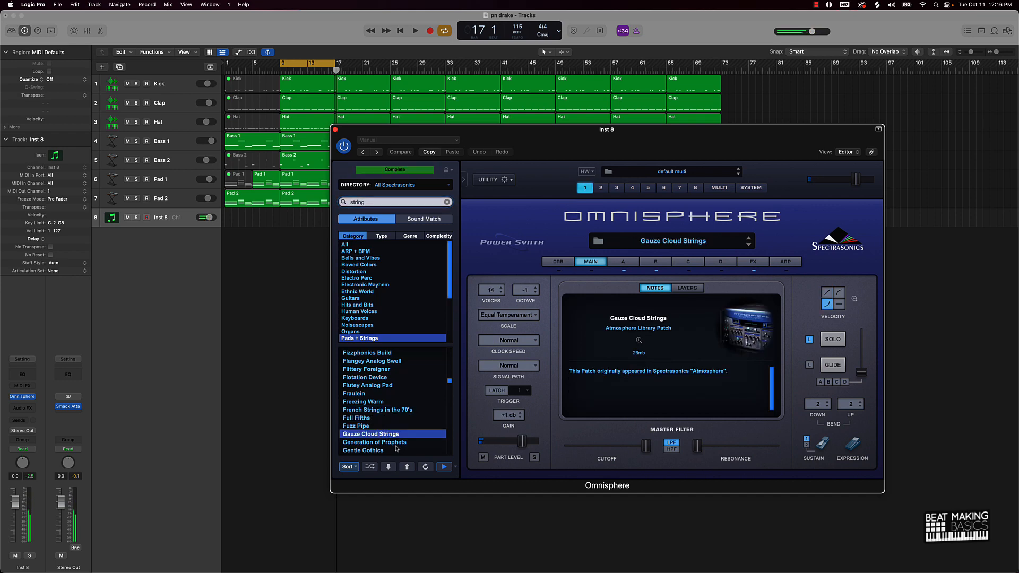
Try the Glass Org and Glass PPG patches, load Hollow Reed Brass instead and close the Omnisphere window.
scroll(395, 448, "down", 6)
left_click(368, 396)
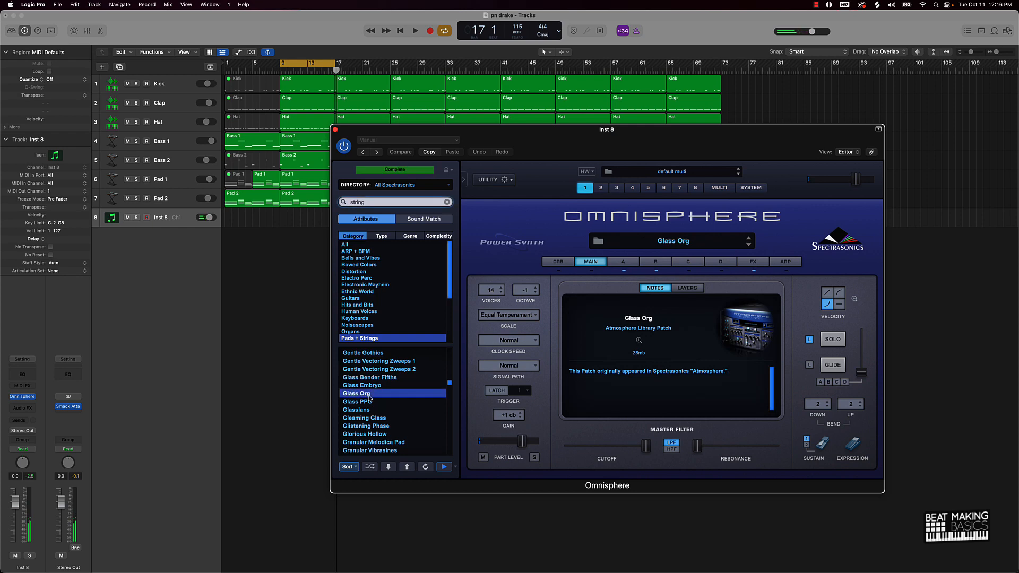
left_click(370, 402)
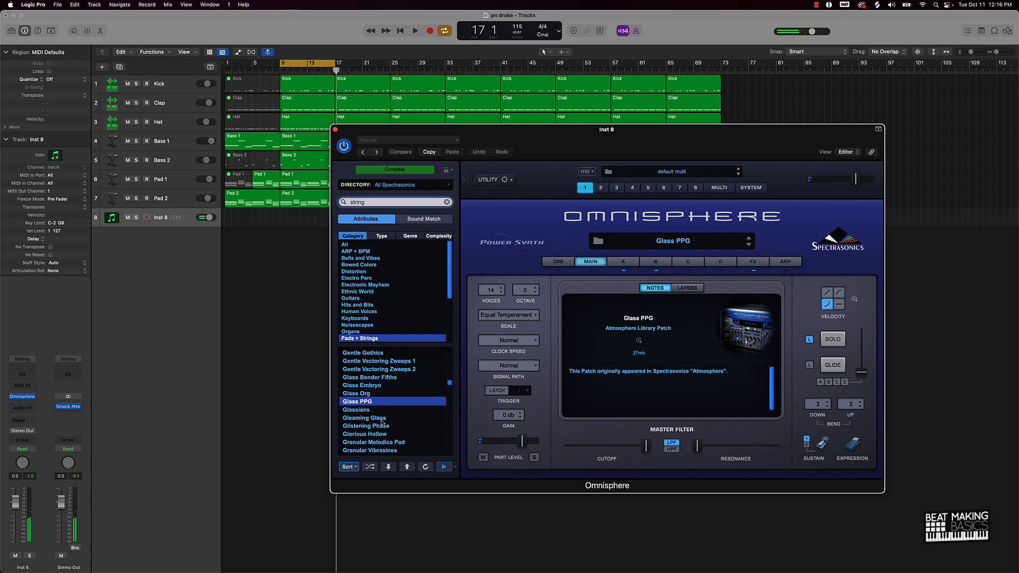
scroll(382, 422, "down", 10)
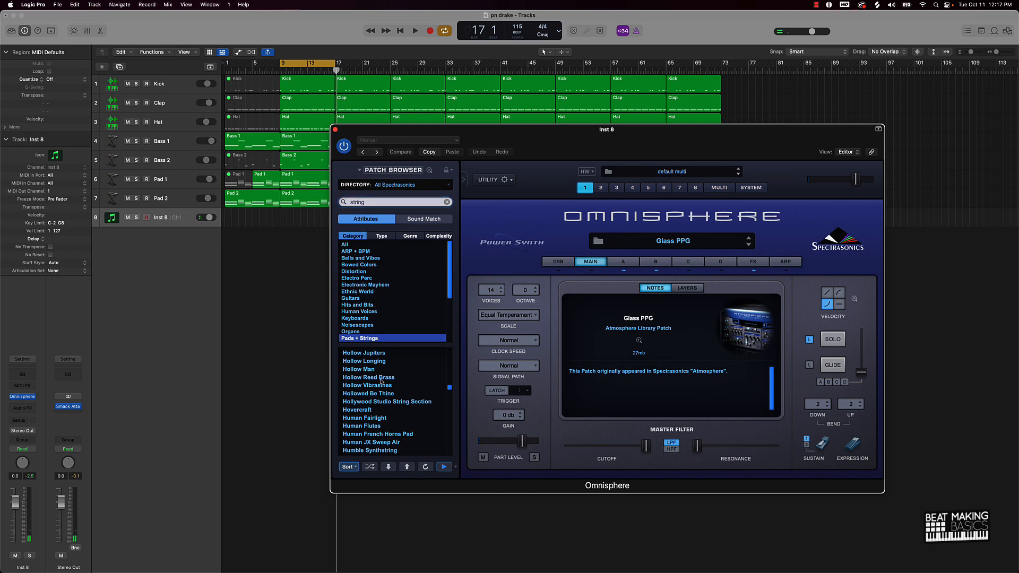
left_click(383, 378)
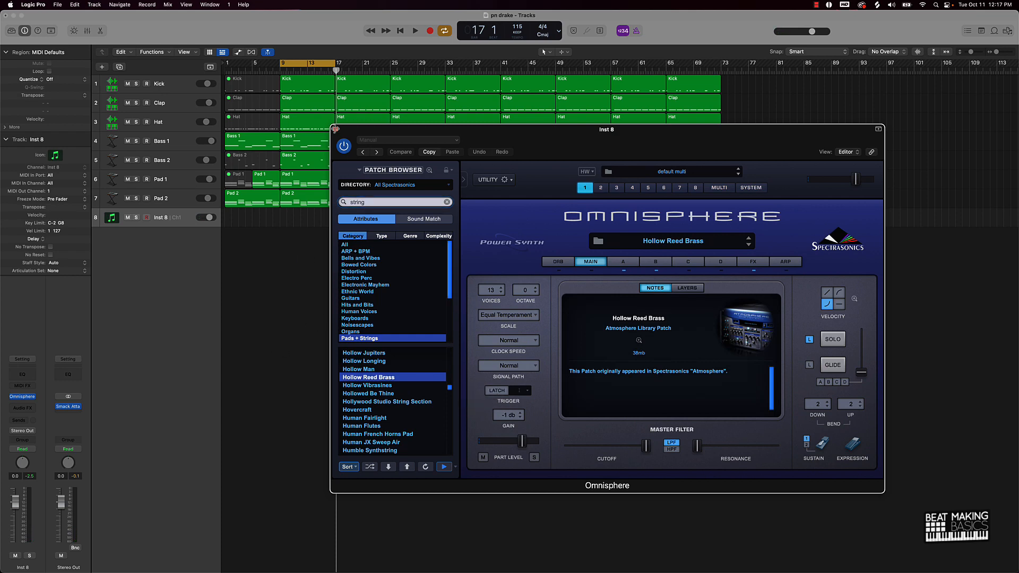
left_click(335, 128)
Copy the Pad 2 region at bar 9 straight down onto the Inst 8 track.
left_click(309, 203)
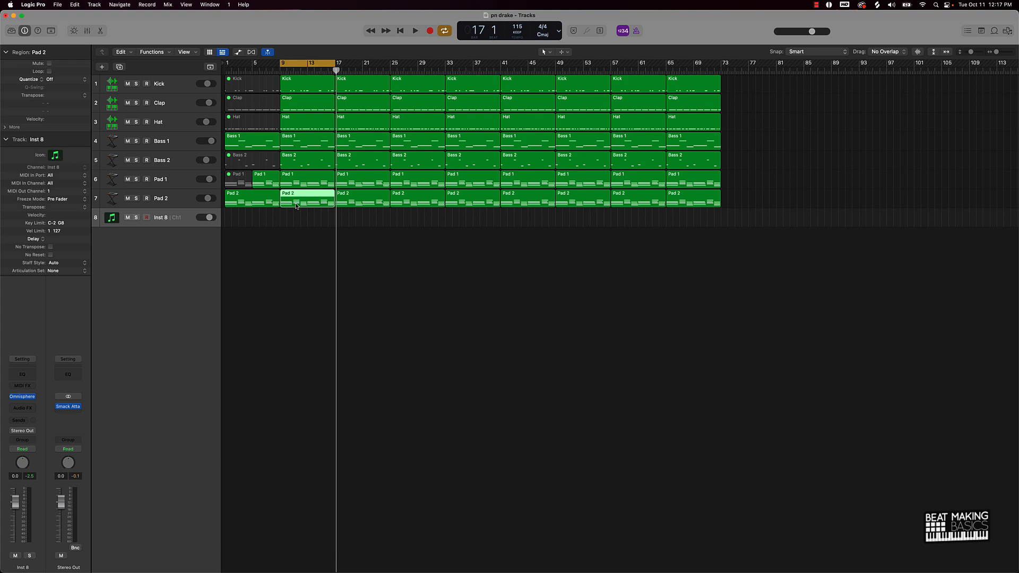
left_click_drag(296, 206, 296, 222)
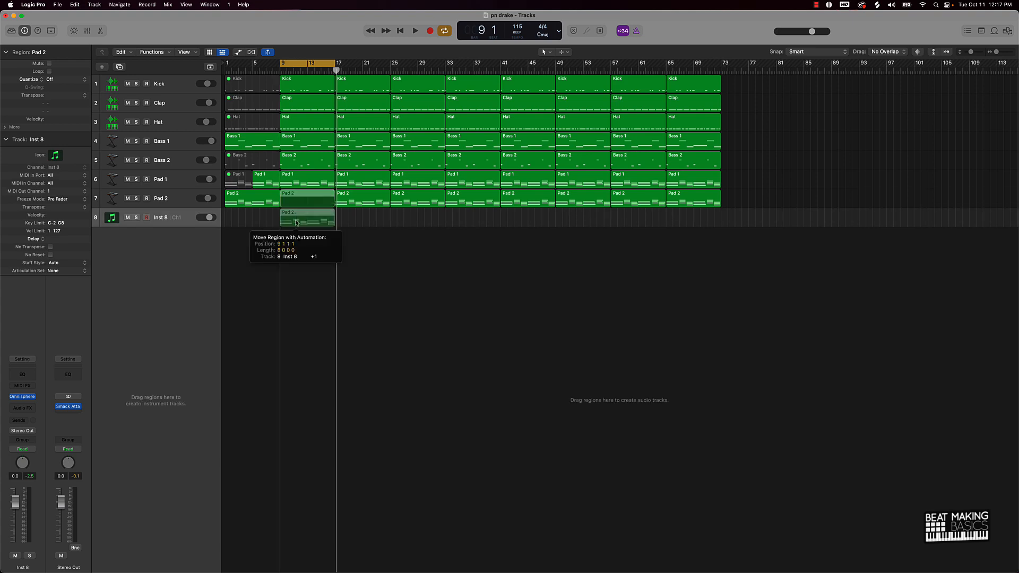
left_click_drag(296, 223, 286, 221)
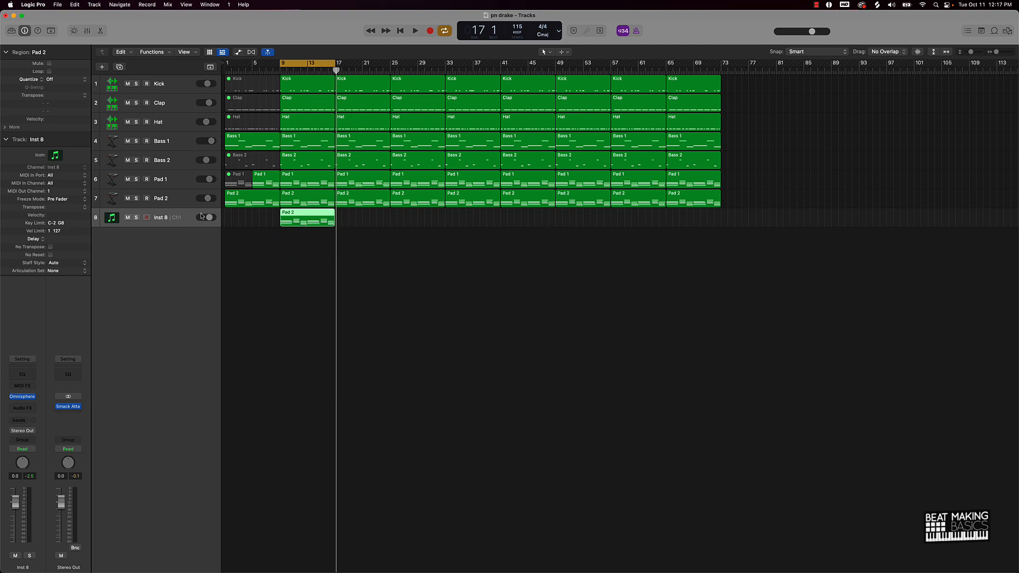
Play the cycle from bar 9, set the Inst 8 track's volume to 0.5 dB and restart playback.
key("space")
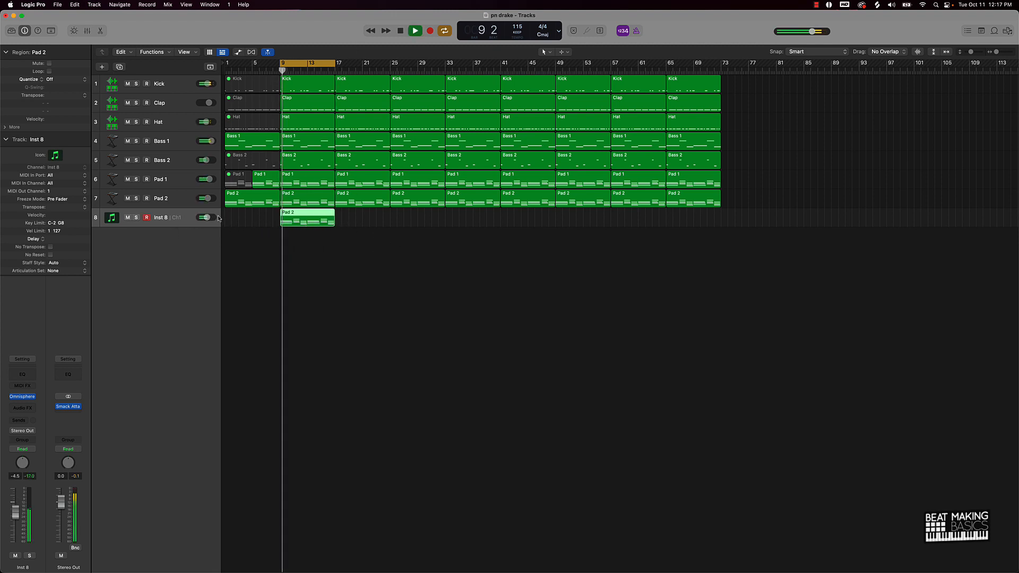
left_click_drag(207, 218, 211, 218)
key("space")
key("space")
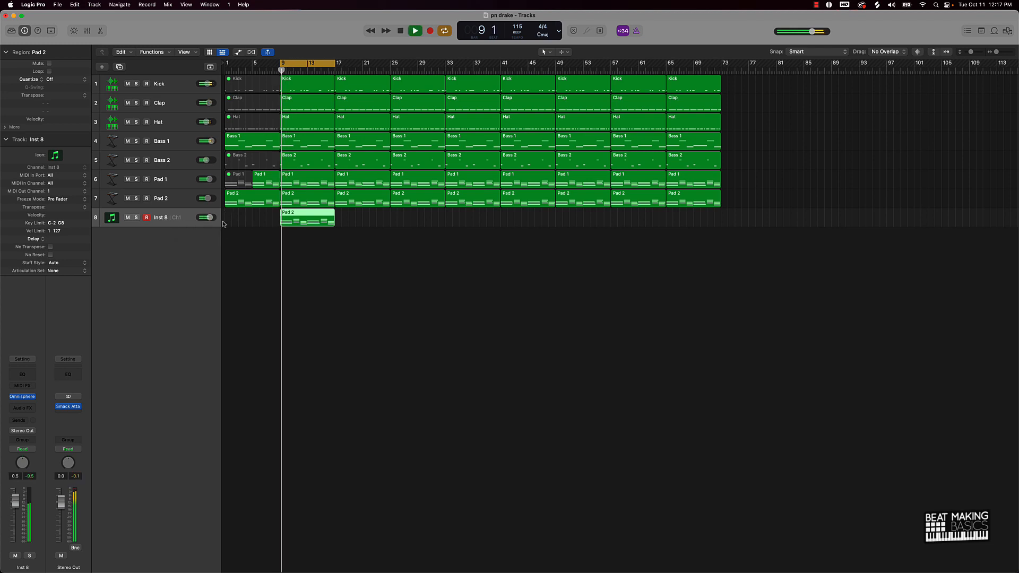
Listen to the Inst 8 track soloed, return to the full mix and stop playback.
left_click(136, 217)
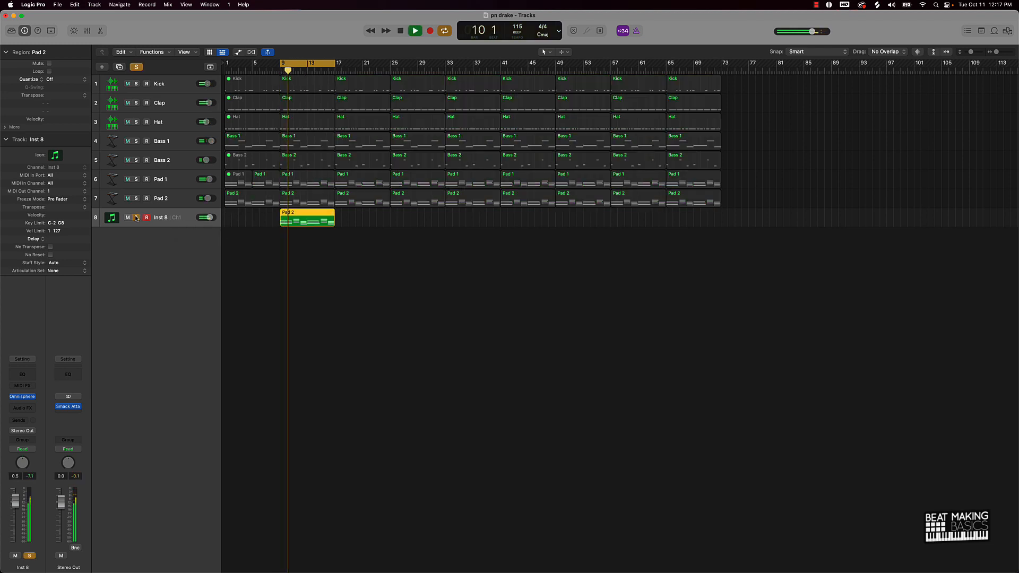
left_click(136, 218)
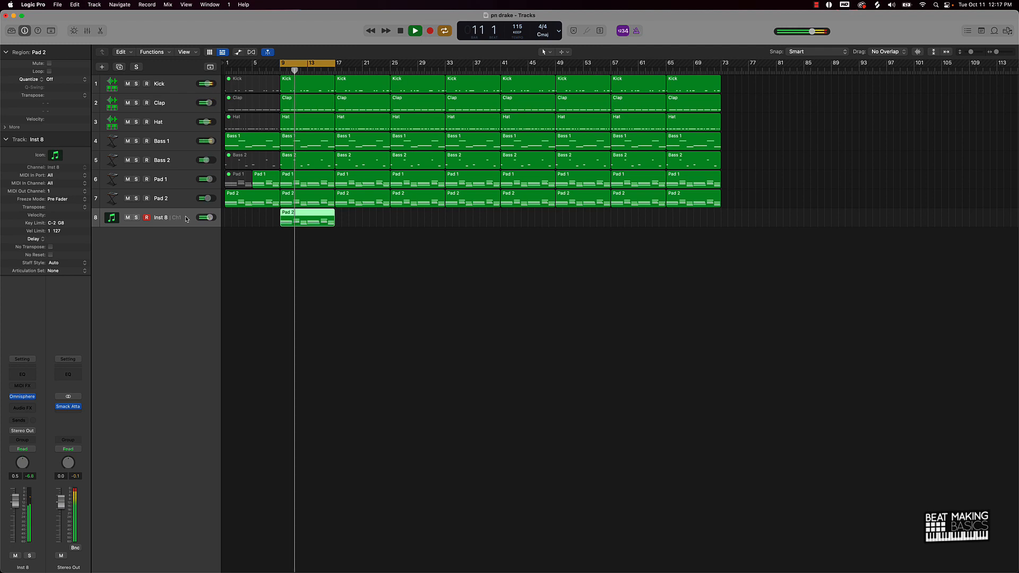
key("space")
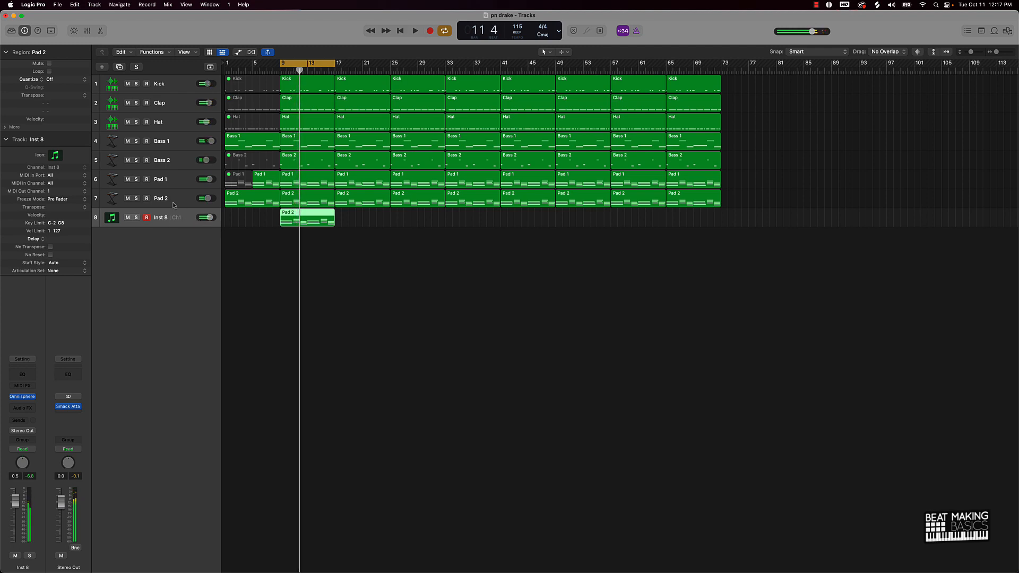
scroll(170, 203, "right", 1)
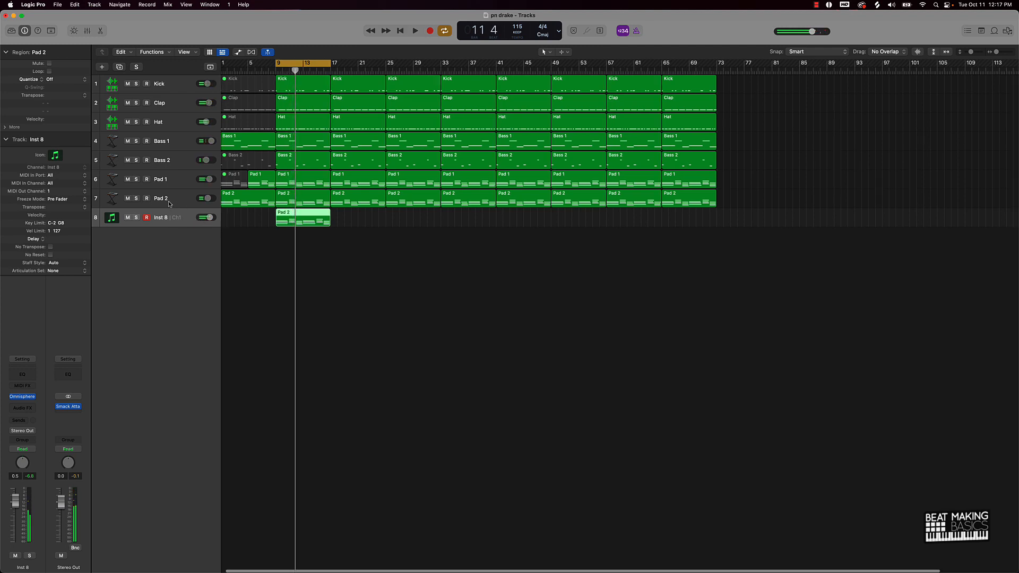
Open the Inst 8 region in the Piano Roll, audition Omnisphere's Baritone Guitar b, and load the Double-Tracked 6-Strings b guitar patch instead.
double_click(309, 220)
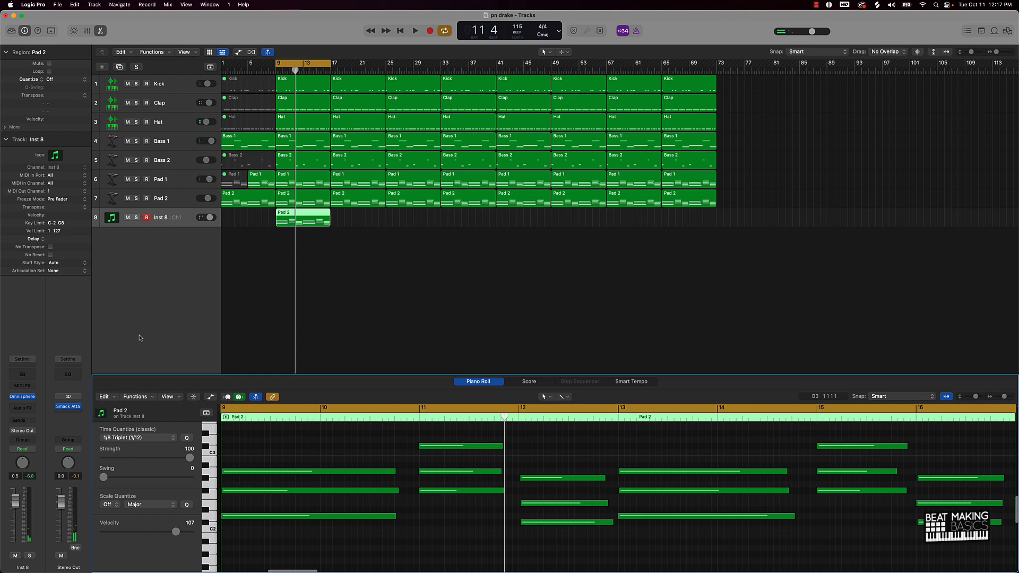
left_click(22, 396)
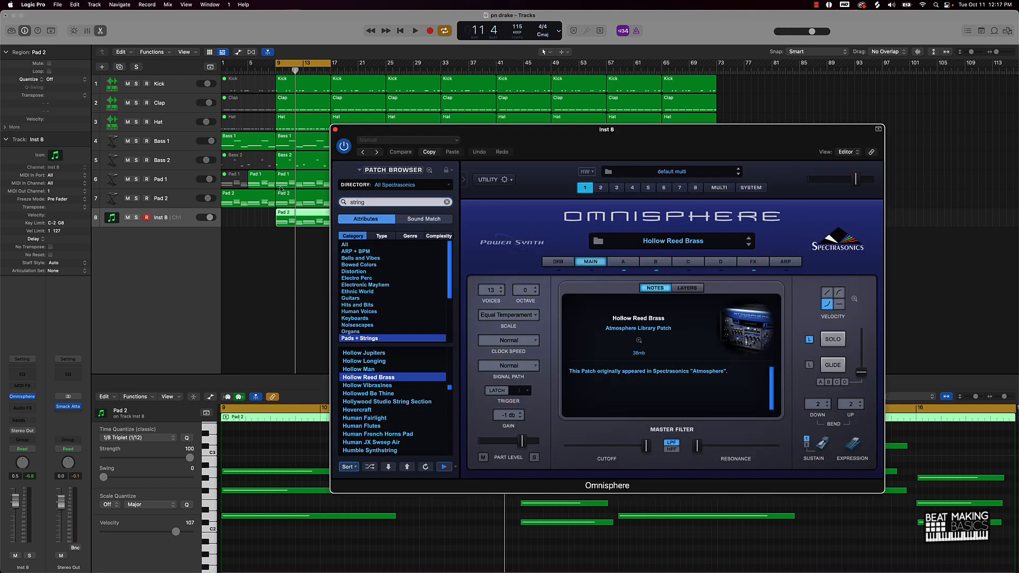
left_click(353, 298)
left_click(391, 361)
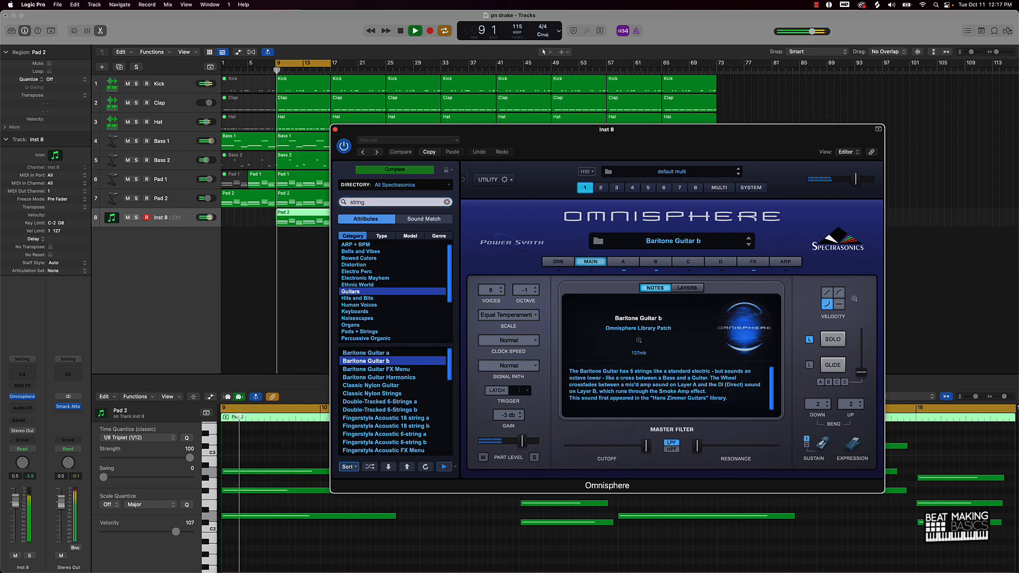
left_click(399, 411)
key("space")
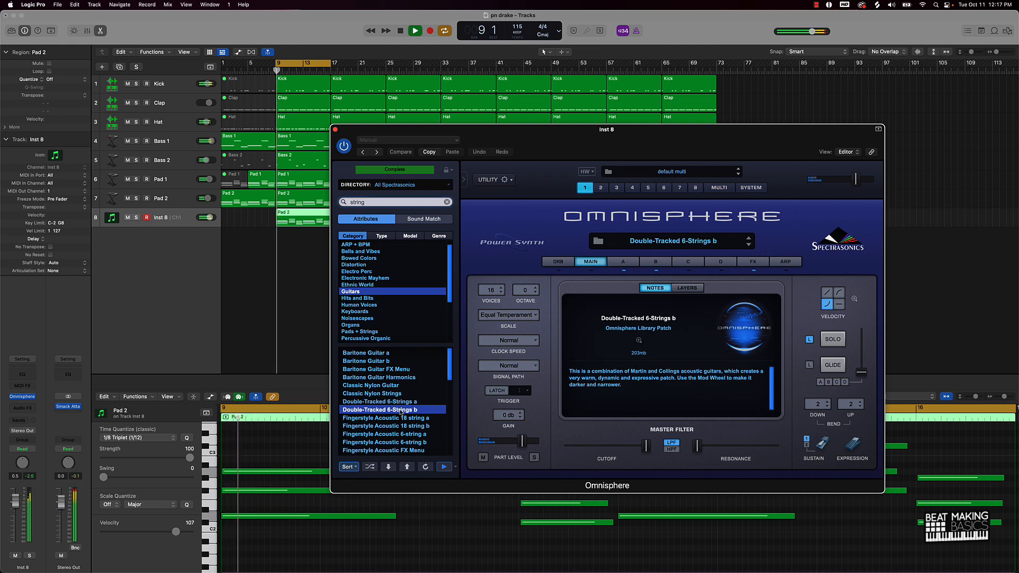
key("space")
key("space")
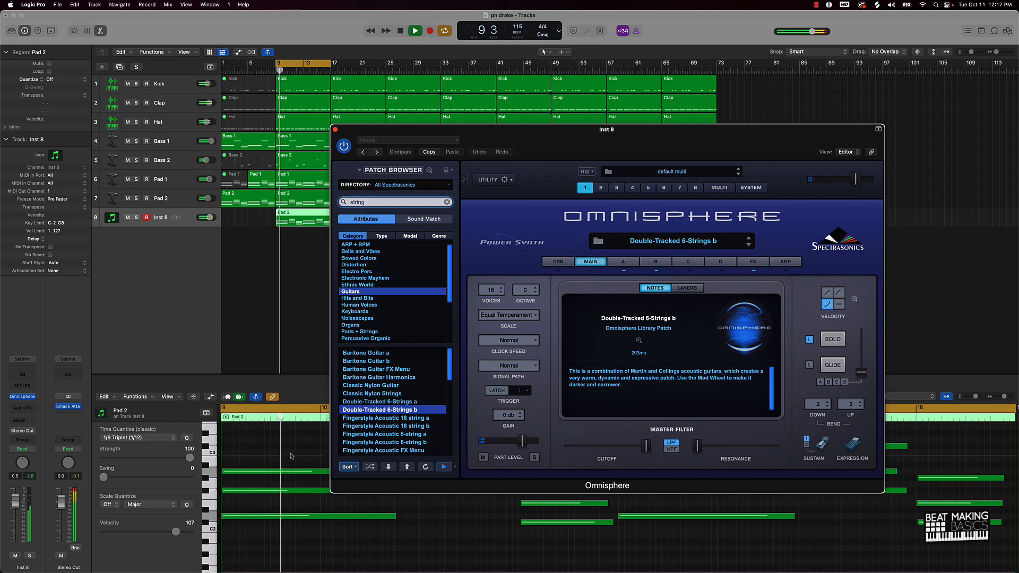
key("space")
left_click(270, 450)
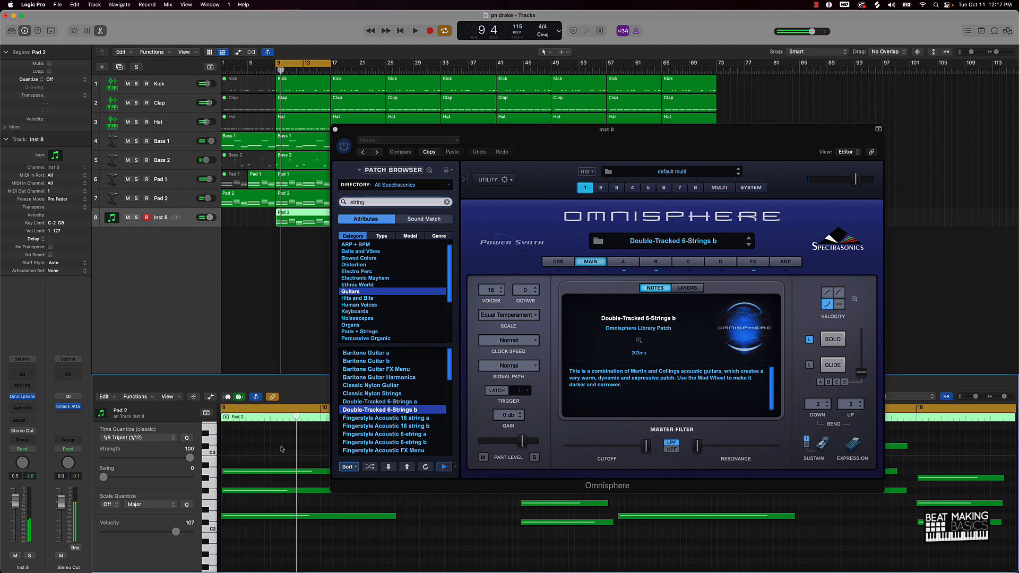
left_click(334, 129)
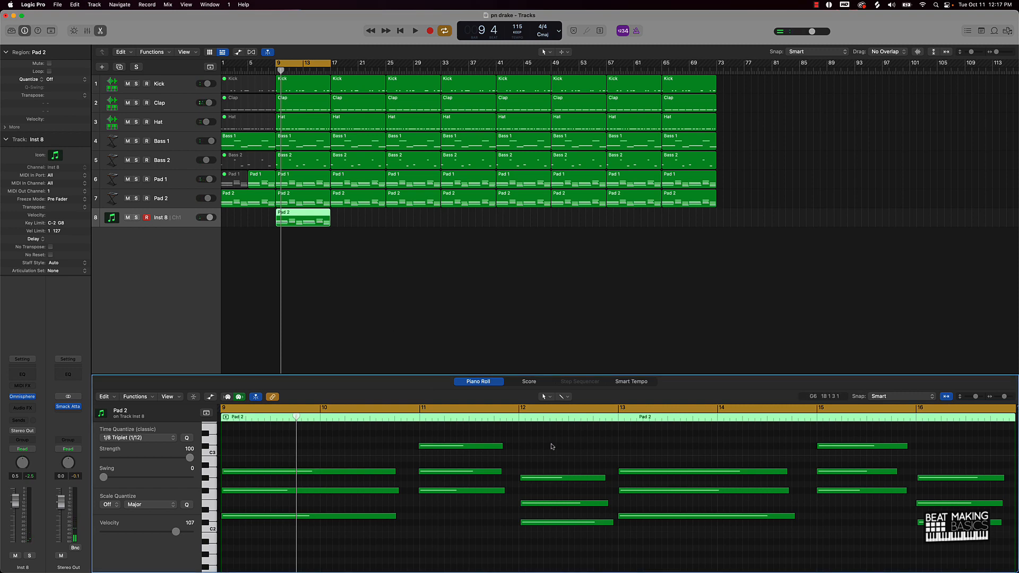
Transpose all notes of the Inst 8 region up one octave, play it with the beat, and turn off the cycle.
scroll(552, 446, "left", 1)
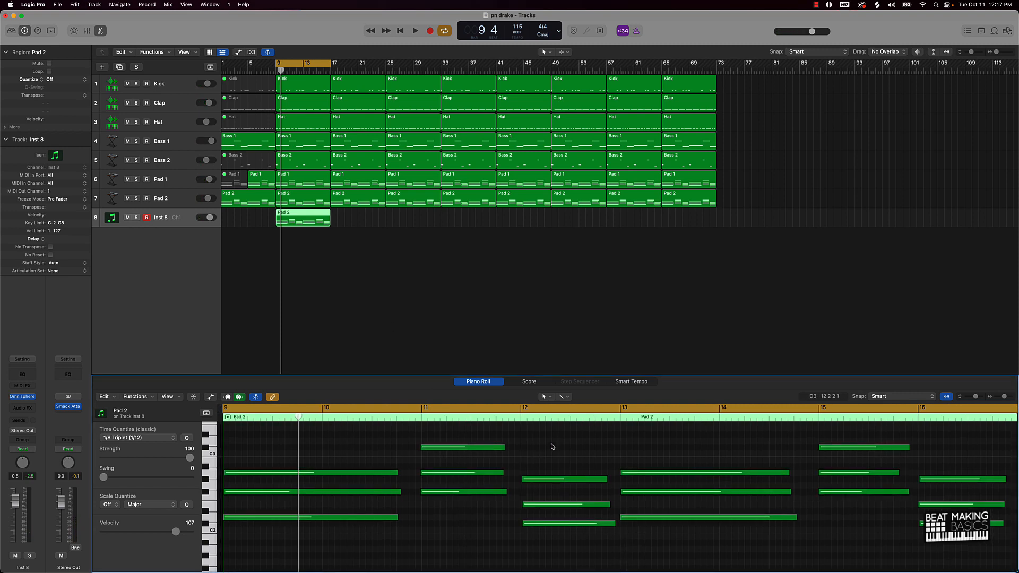
key("super+a")
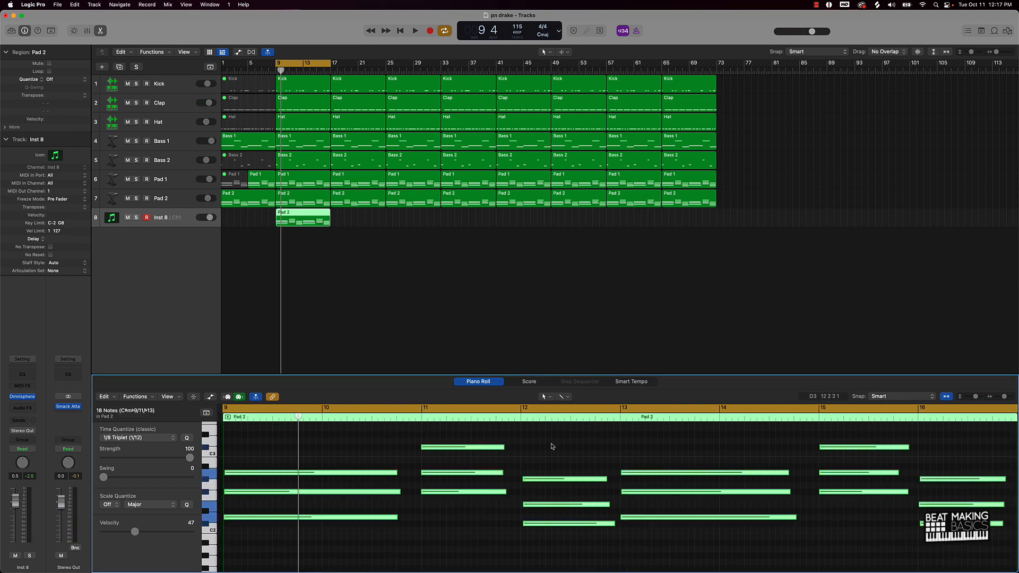
mouse_move(483, 452)
key("alt+shift+Up")
key("space")
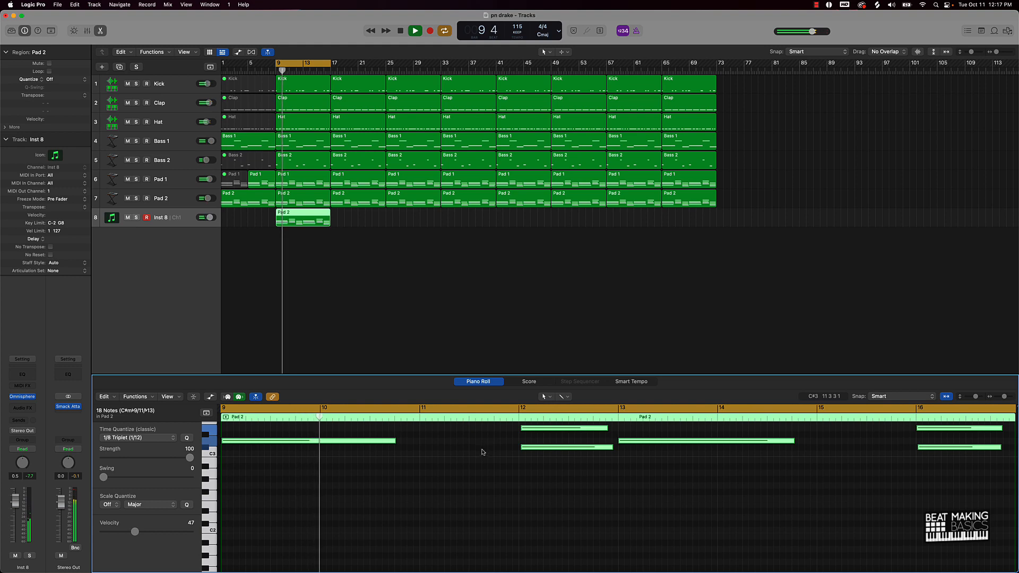
left_click(456, 454)
scroll(456, 455, "up", 5)
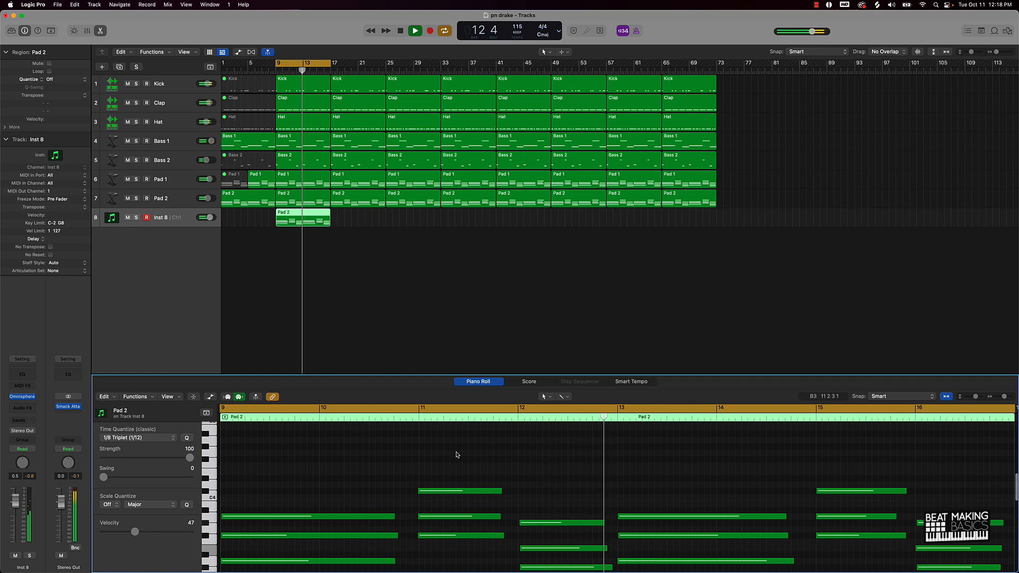
left_click(305, 65)
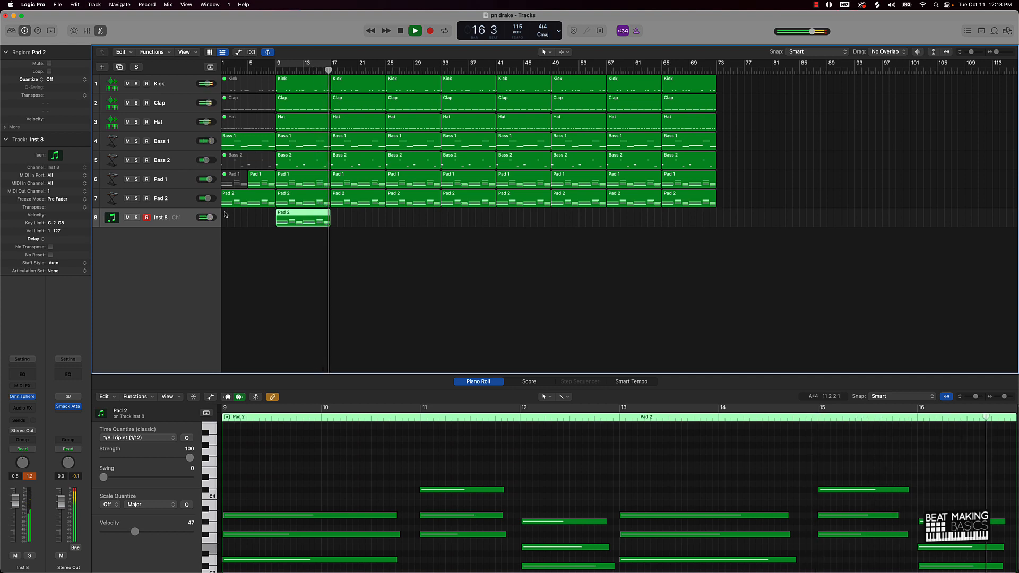
key("space")
Rename the Inst 8 track as Guitar and clear the region selection.
left_click(447, 253)
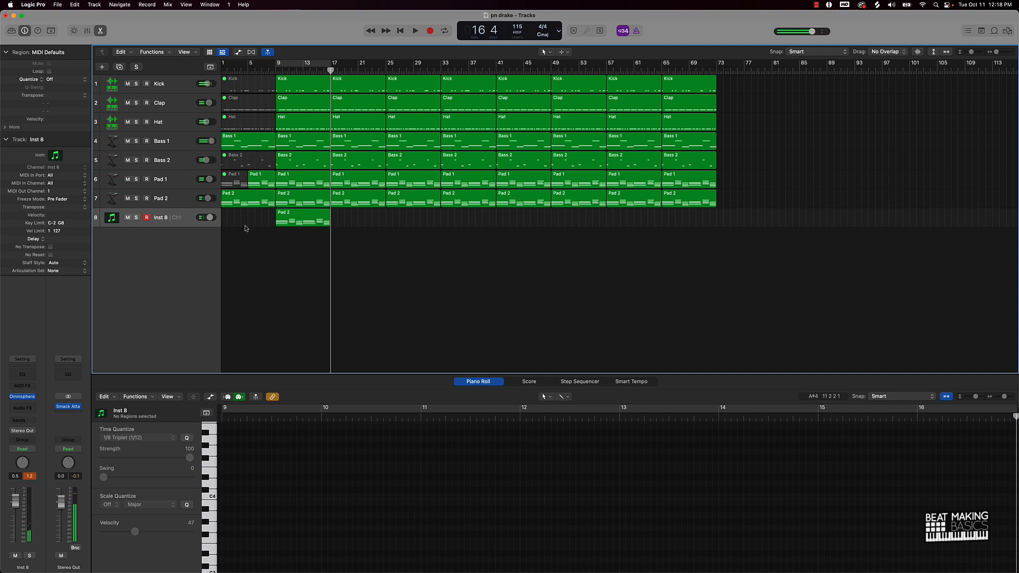
double_click(158, 217)
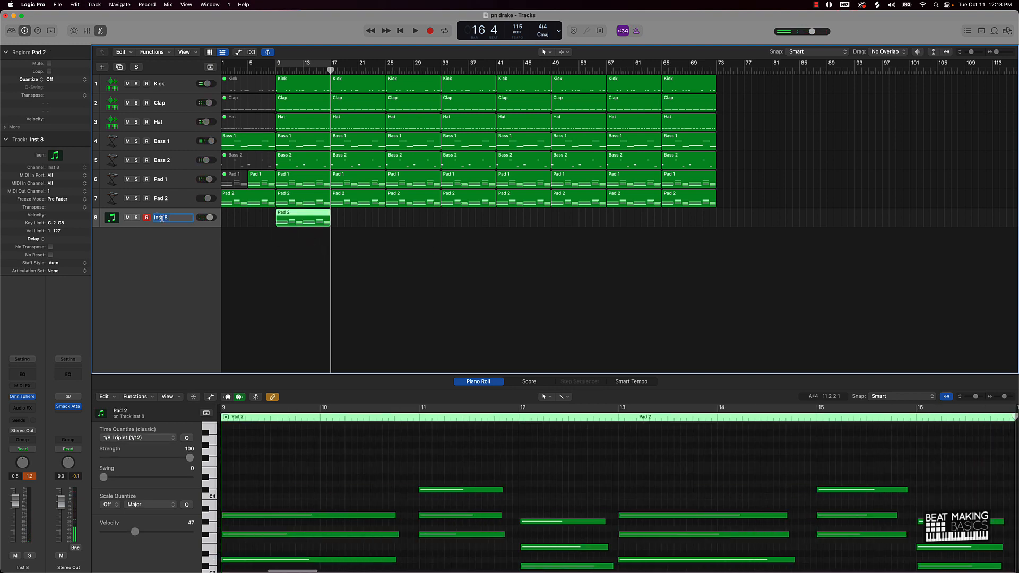
type("Guitar")
key("Return")
key("super+a")
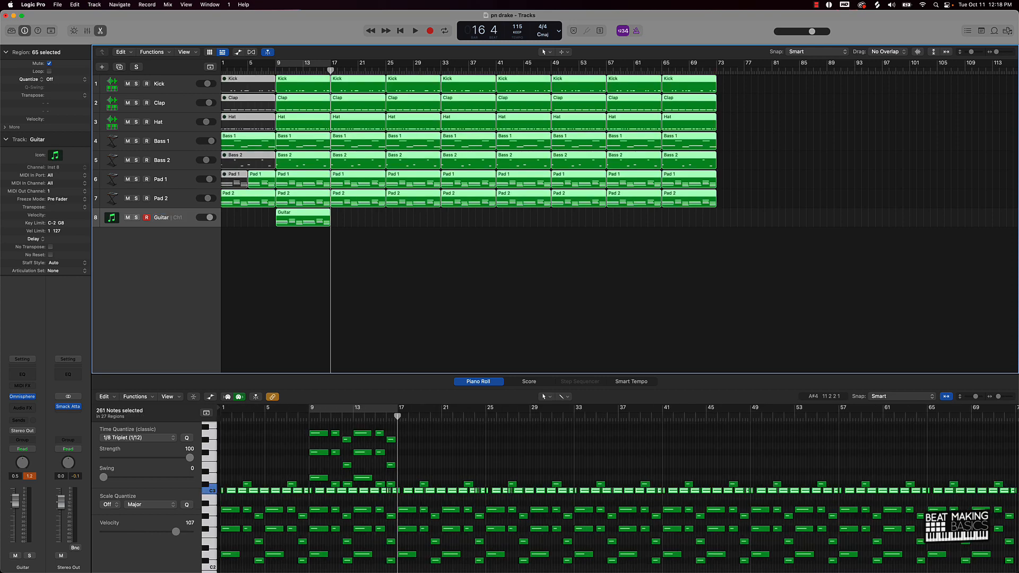
left_click(391, 229)
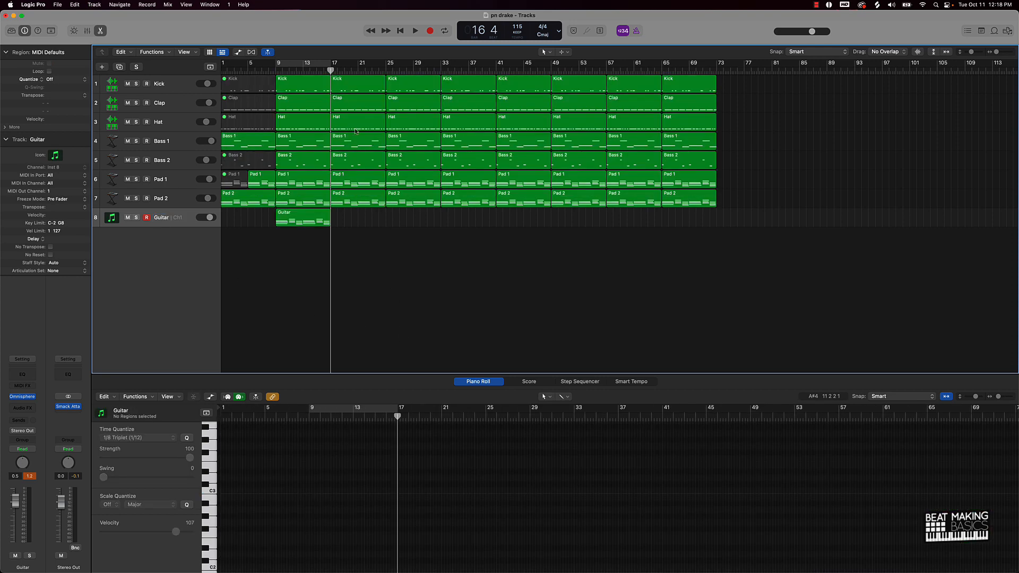
Set the cycle range to bars 17–33 and mute the Kick, Clap and Hat regions at bar 17.
left_click(304, 63)
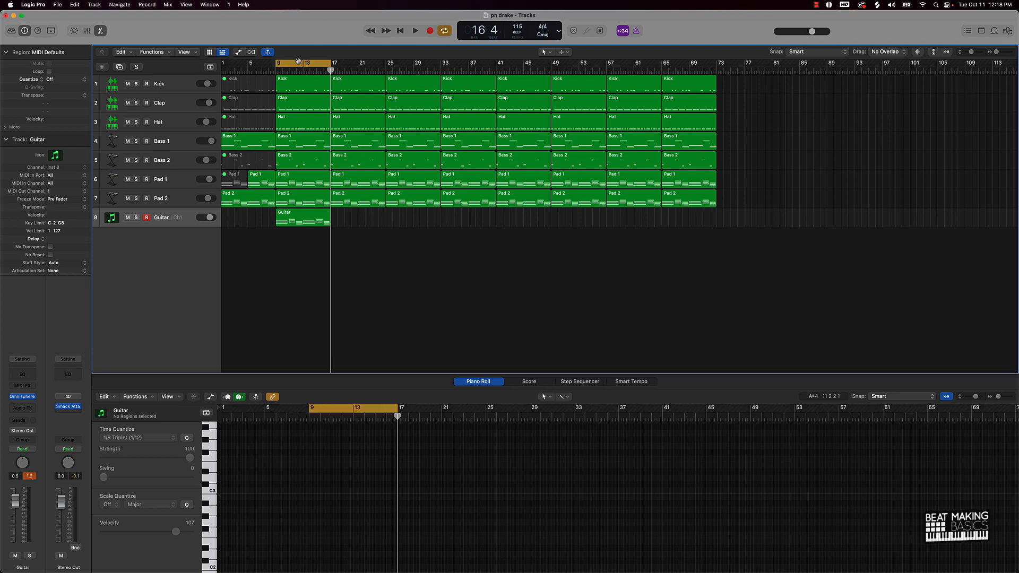
left_click_drag(294, 63, 441, 64)
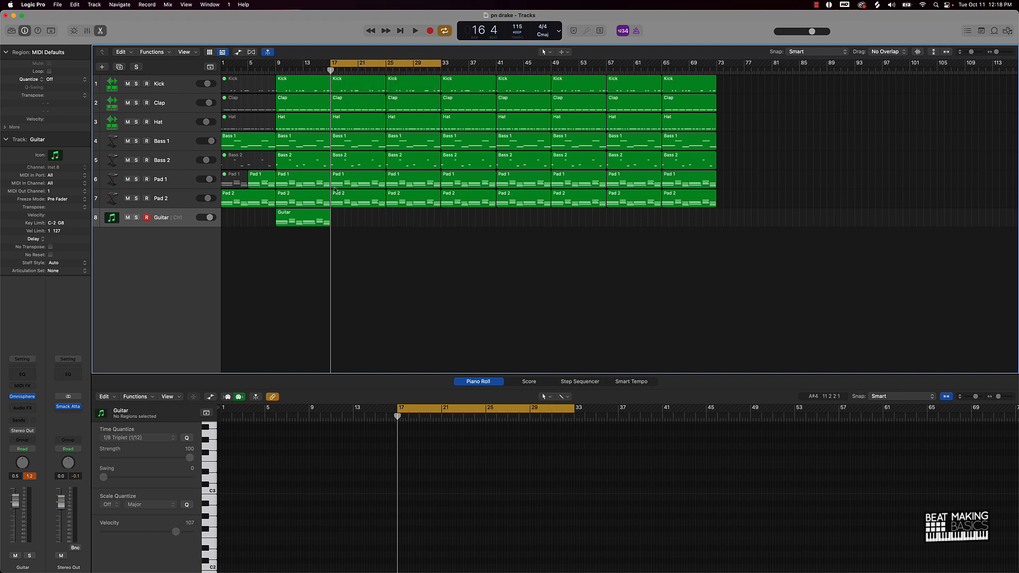
left_click(356, 121)
left_click(355, 103, "shift")
left_click(354, 84, "shift")
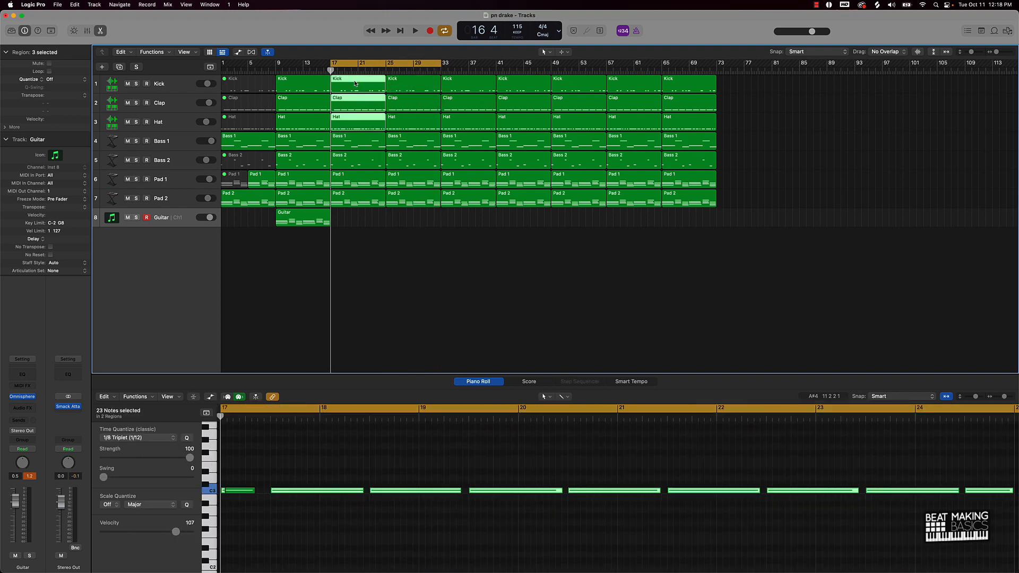
key("ctrl+m")
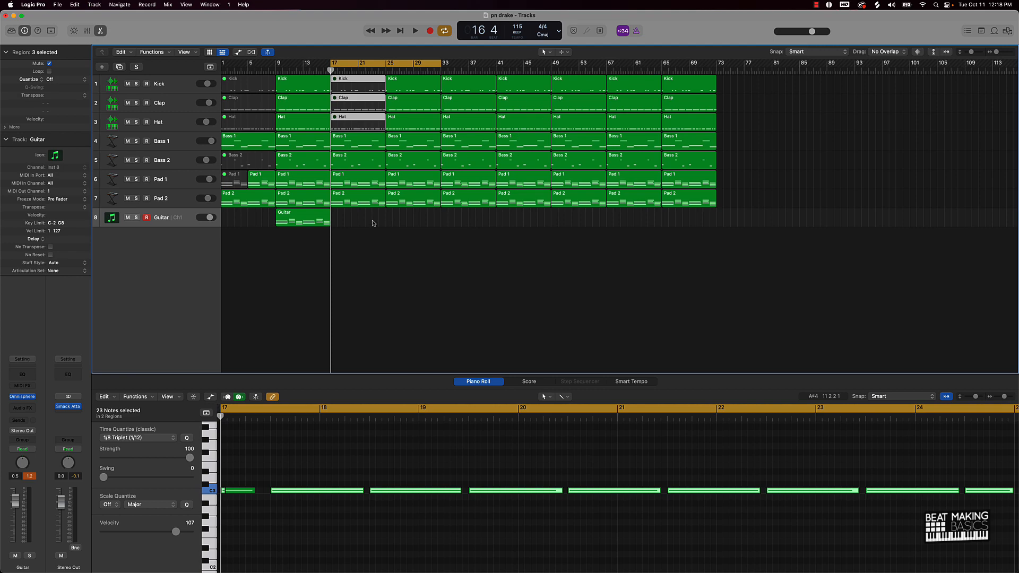
Copy the Guitar region to bar 41 and mute the Kick, Clap and Hat regions at bar 33.
left_click_drag(303, 222, 523, 223)
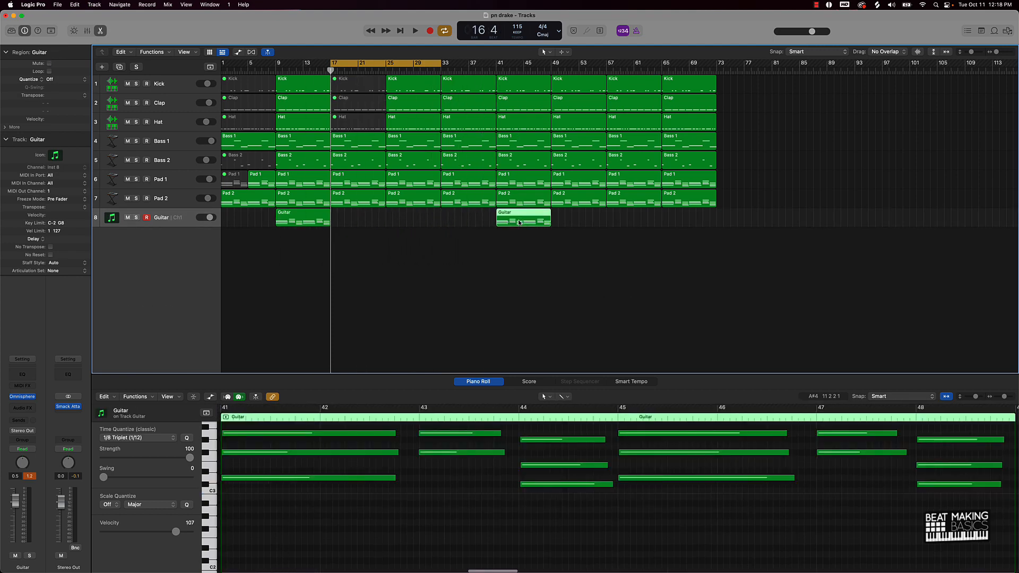
left_click(459, 121)
left_click(462, 106, "shift")
left_click(464, 88, "shift")
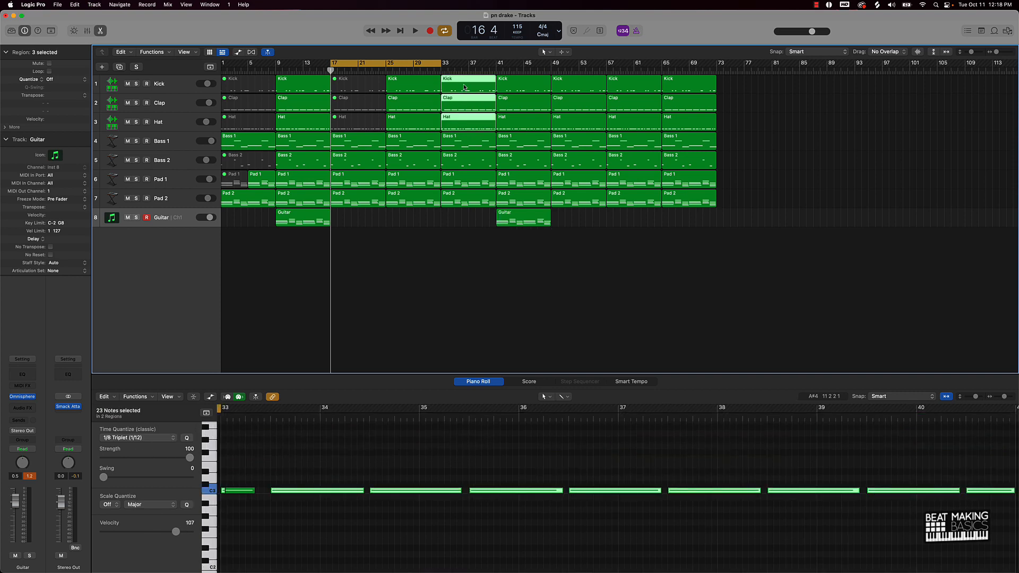
key("ctrl+m")
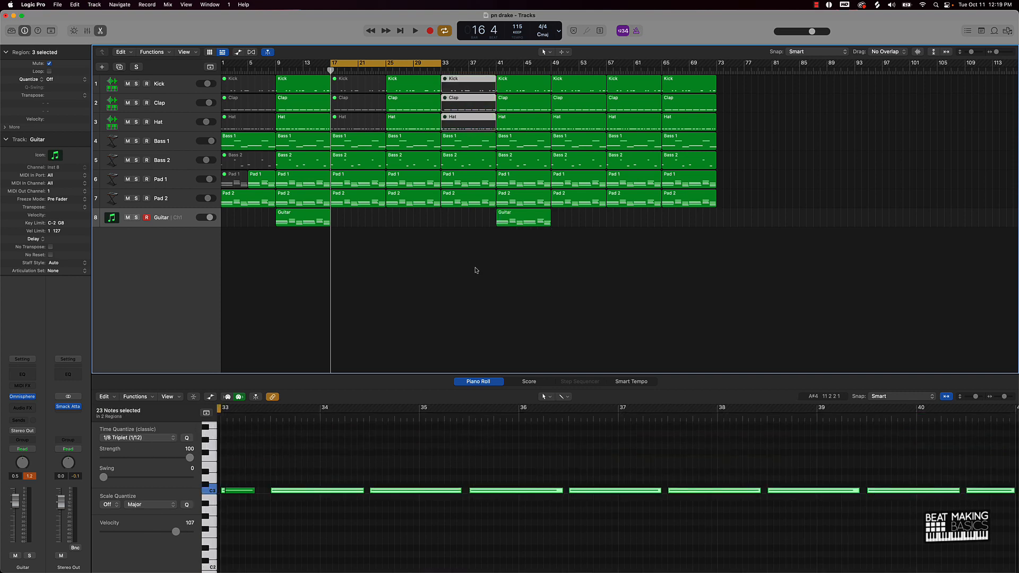
Copy the Guitar region at bar 41 back to bar 33.
left_click(476, 270)
left_click_drag(531, 218, 476, 219)
left_click(484, 265)
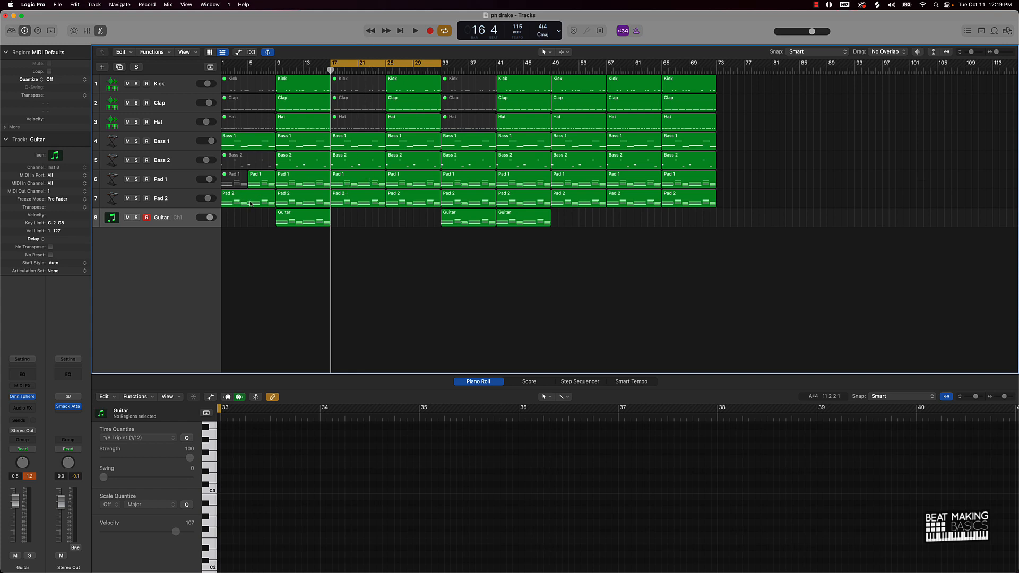
Mute the Pad 1 region at bar 17 and turn off the cycle.
left_click(359, 182)
key("ctrl+m")
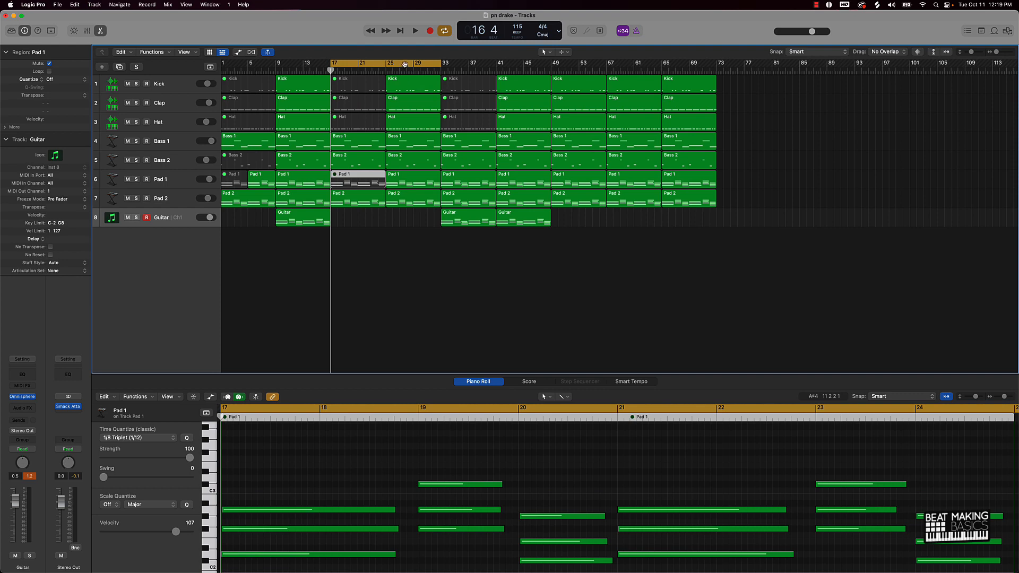
left_click(372, 65)
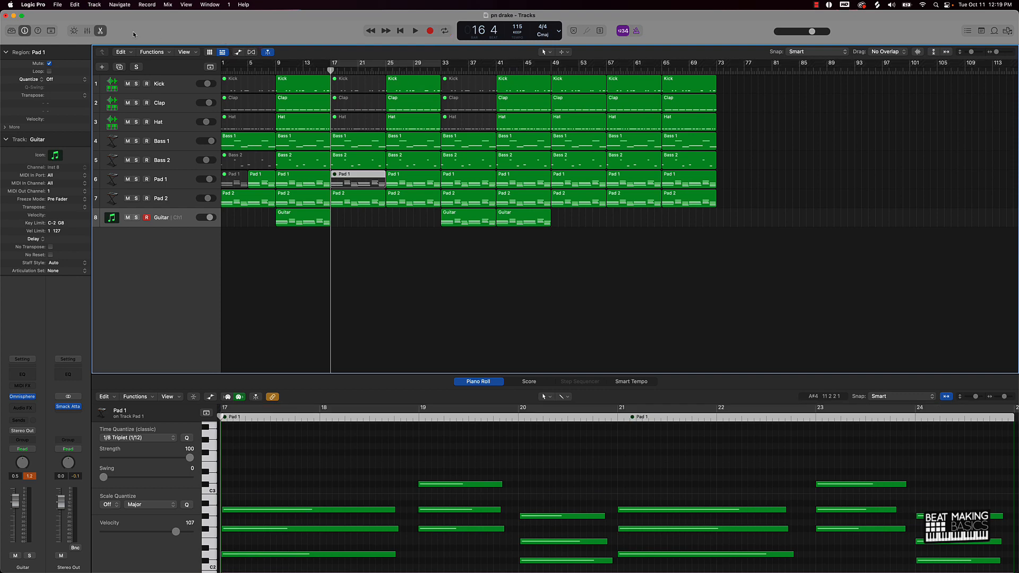
Show the toolbar, open the color palette and color all regions in bars 1–9 yellow-orange.
left_click(52, 30)
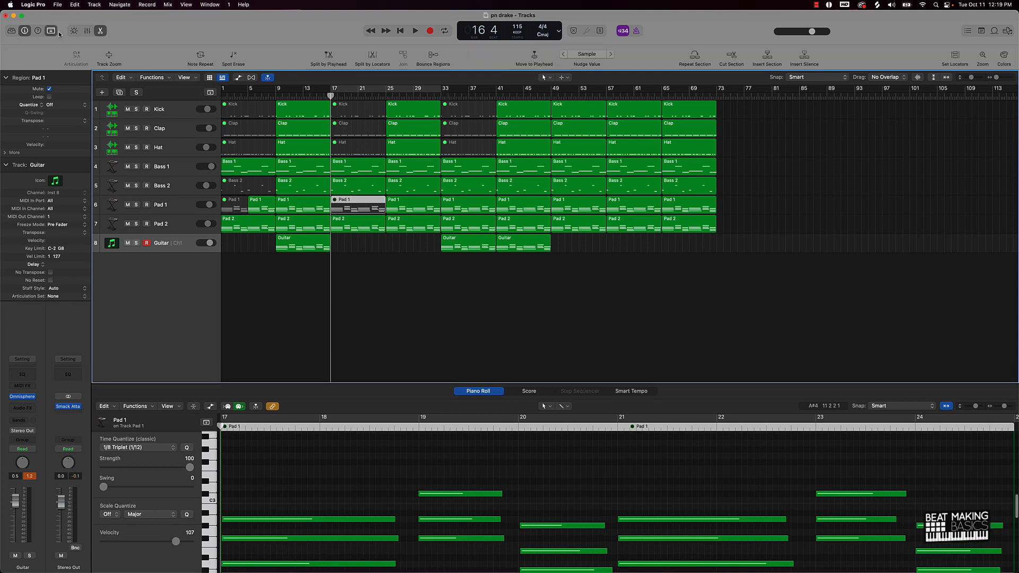
left_click(1004, 56)
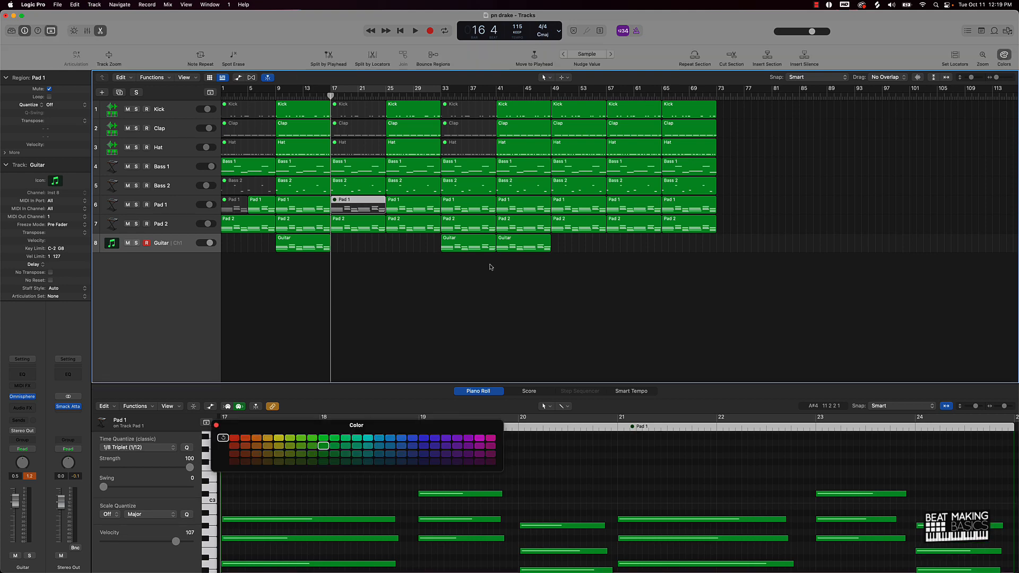
left_click_drag(252, 283, 226, 49)
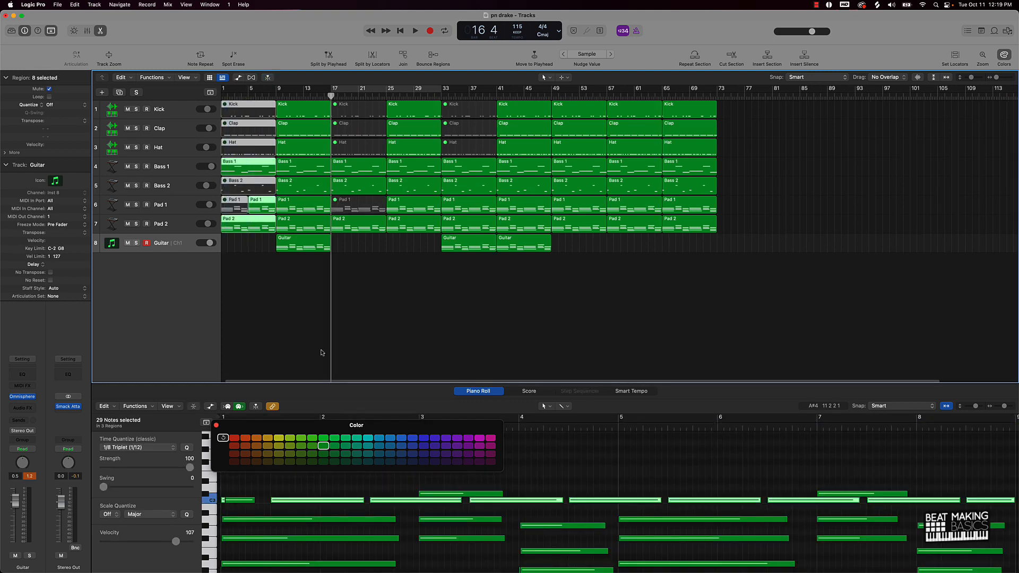
left_click(268, 438)
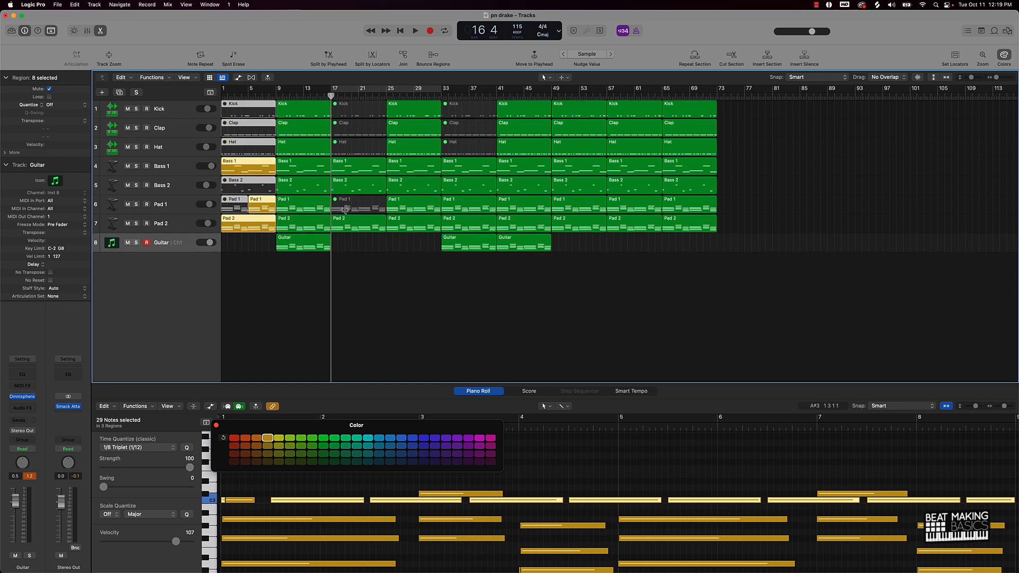
Color all regions in bars 9–17 and bars 33–49 teal.
left_click_drag(306, 312, 314, 78)
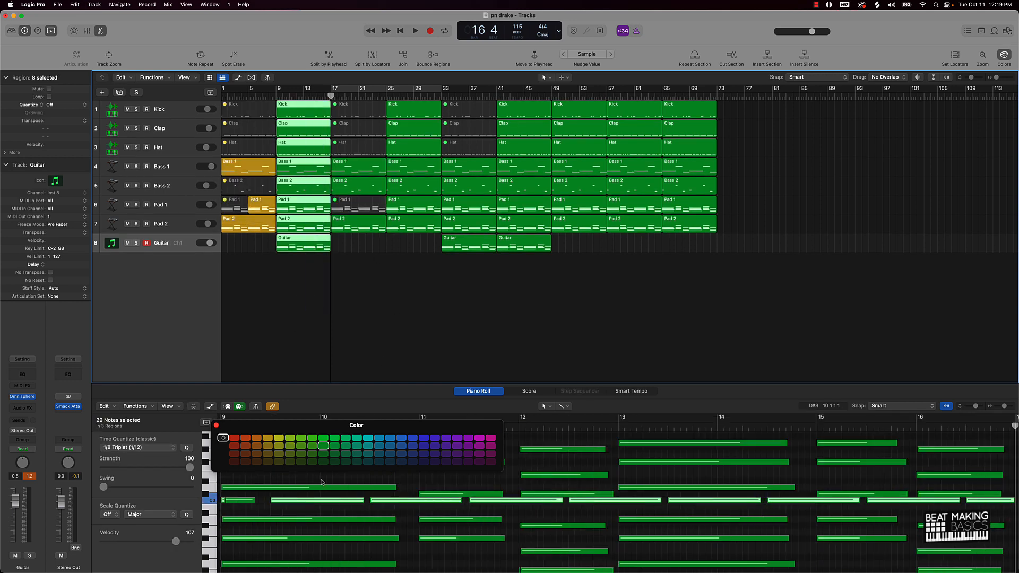
left_click(357, 437)
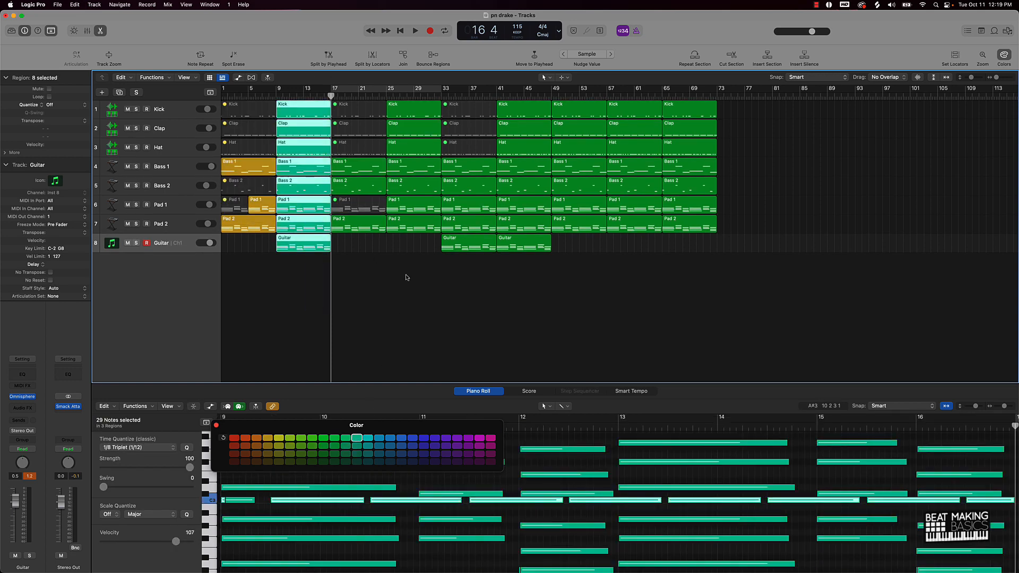
left_click_drag(475, 279, 535, 103)
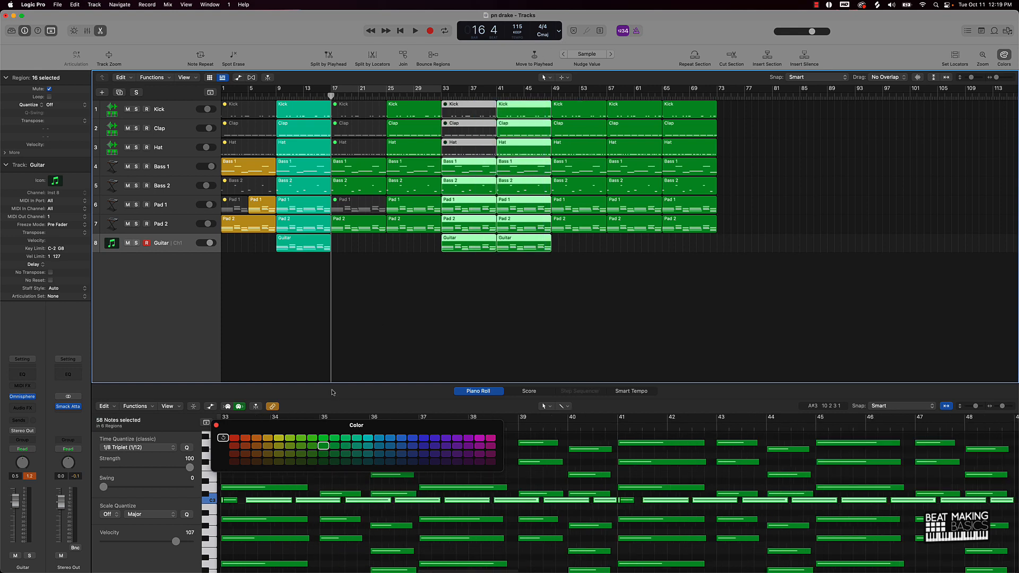
left_click(357, 438)
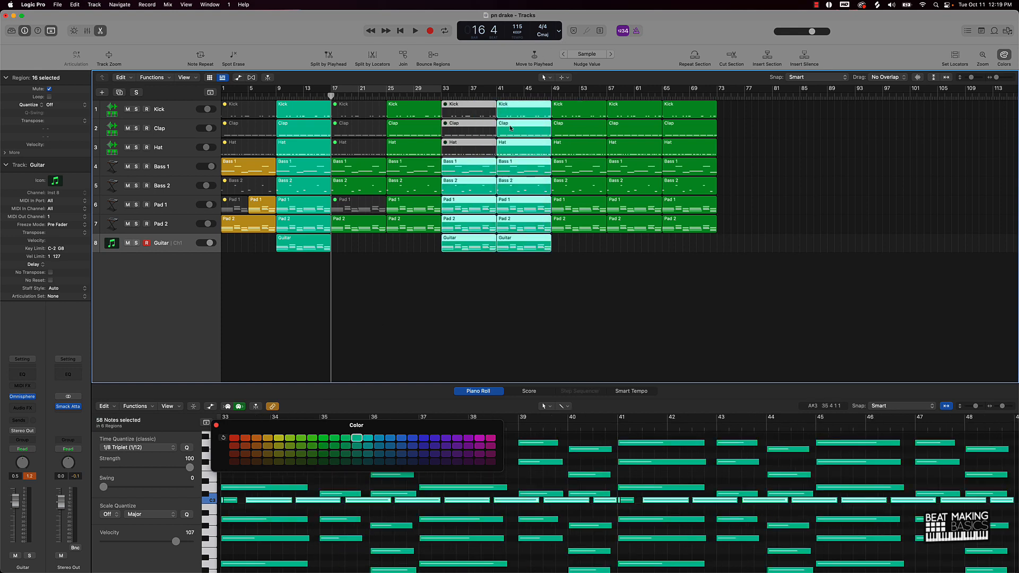
left_click(483, 280)
left_click_drag(480, 244, 480, 207)
key("super+z")
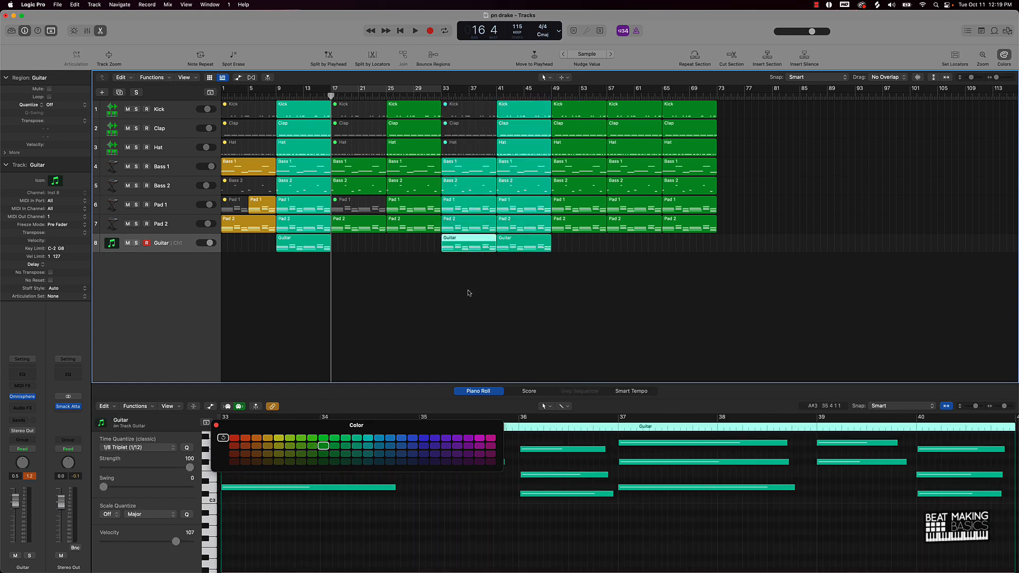
Color all regions in bars 33–41 green and all regions in bars 17–33 blue.
left_click_drag(471, 289, 457, 103)
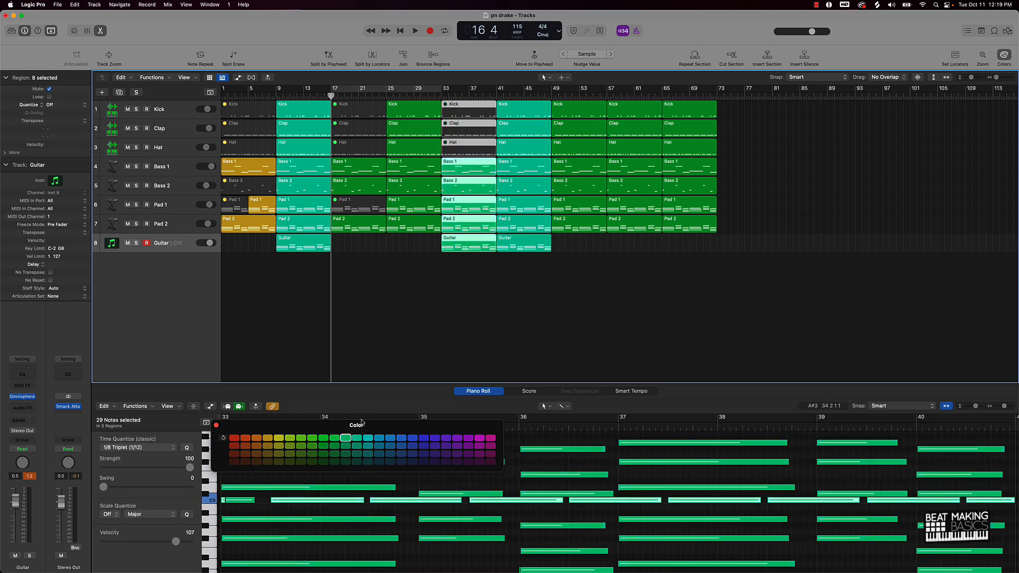
left_click(437, 291)
left_click_drag(427, 303, 352, 103)
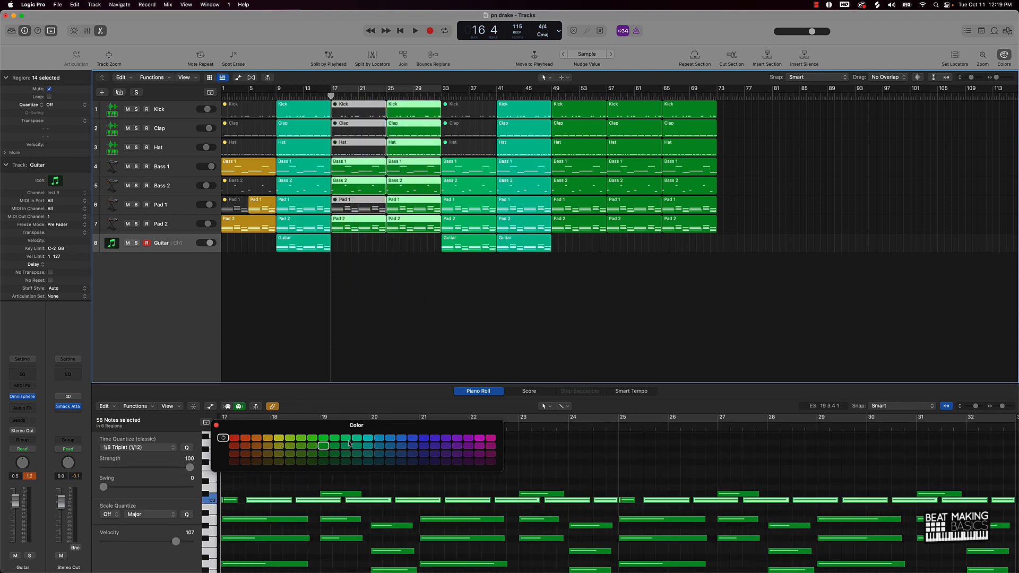
left_click(401, 439)
left_click(441, 280)
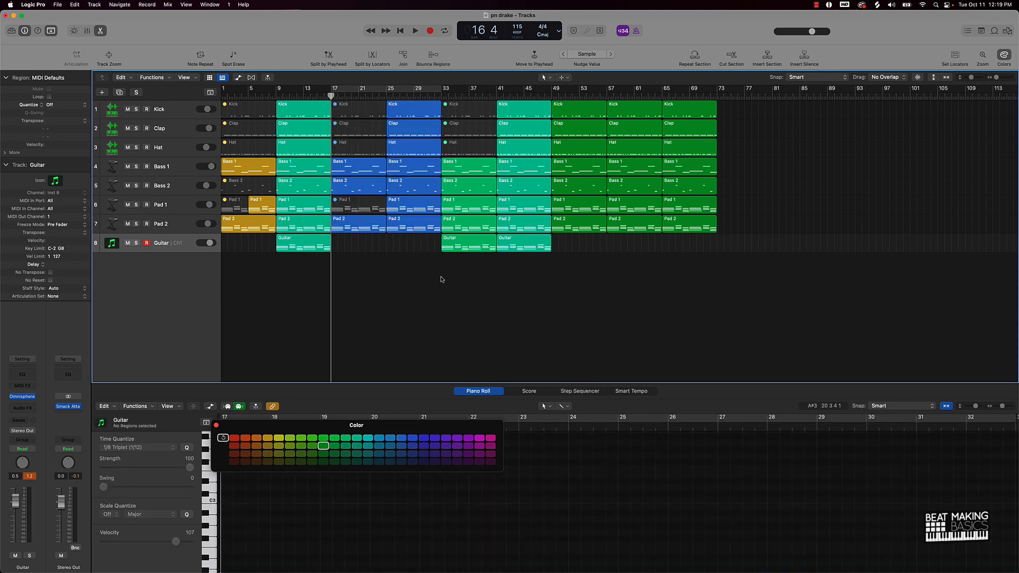
Delete all regions from bar 49 to the end of the arrangement.
left_click_drag(576, 251, 770, 106)
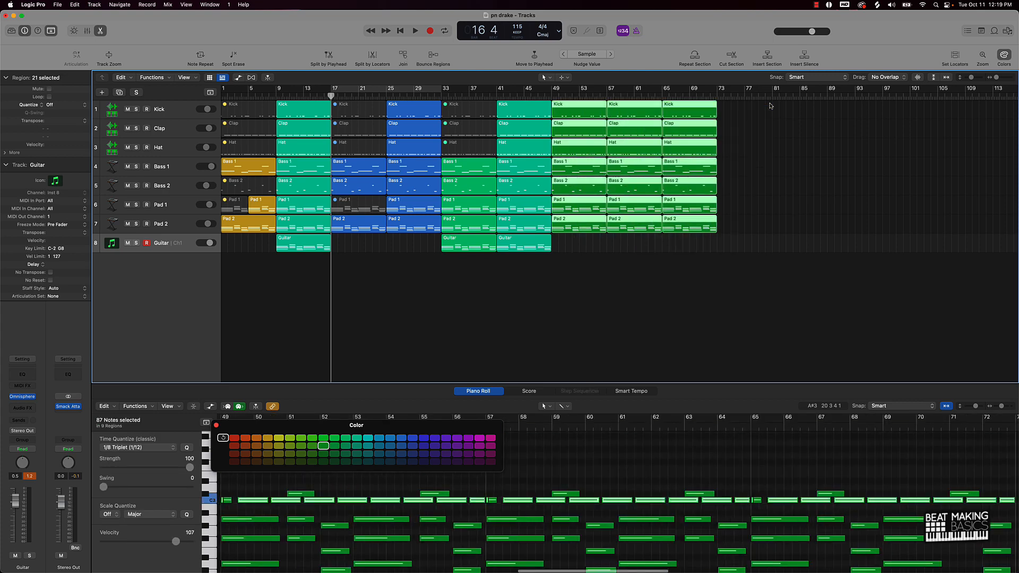
key("Delete")
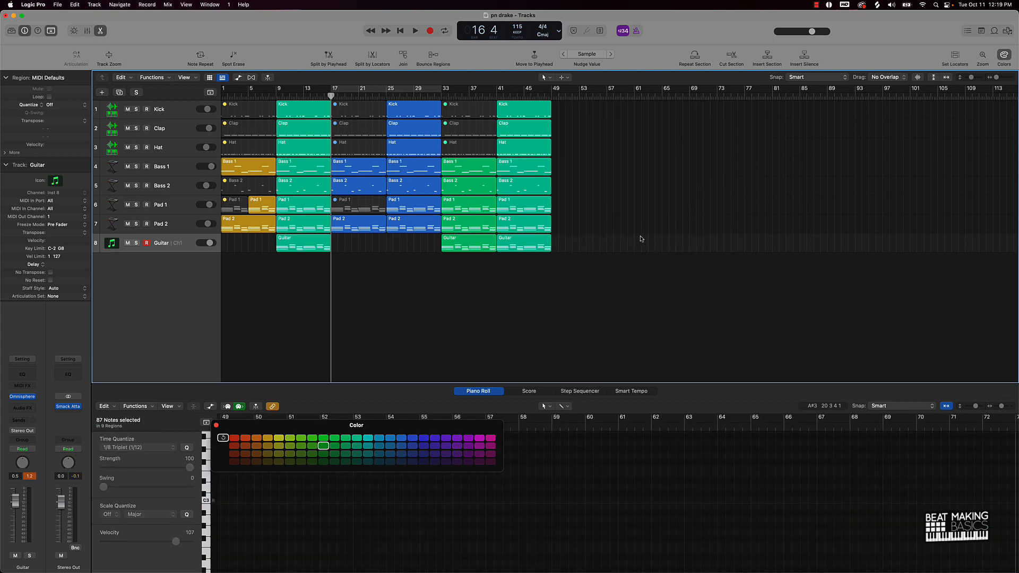
Play the song from the beginning and hide the color palette, the editor and the toolbar.
key("Return")
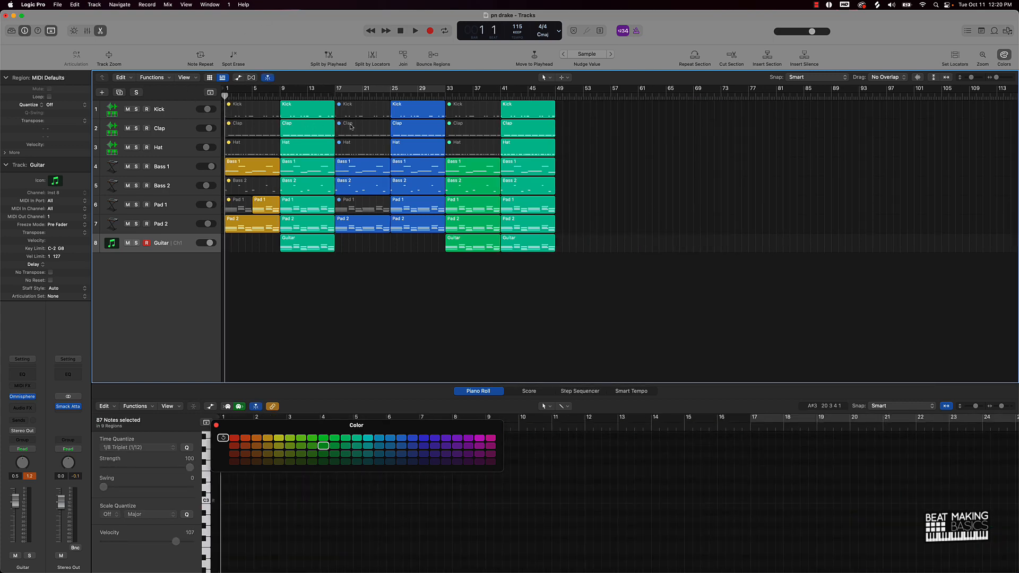
key("space")
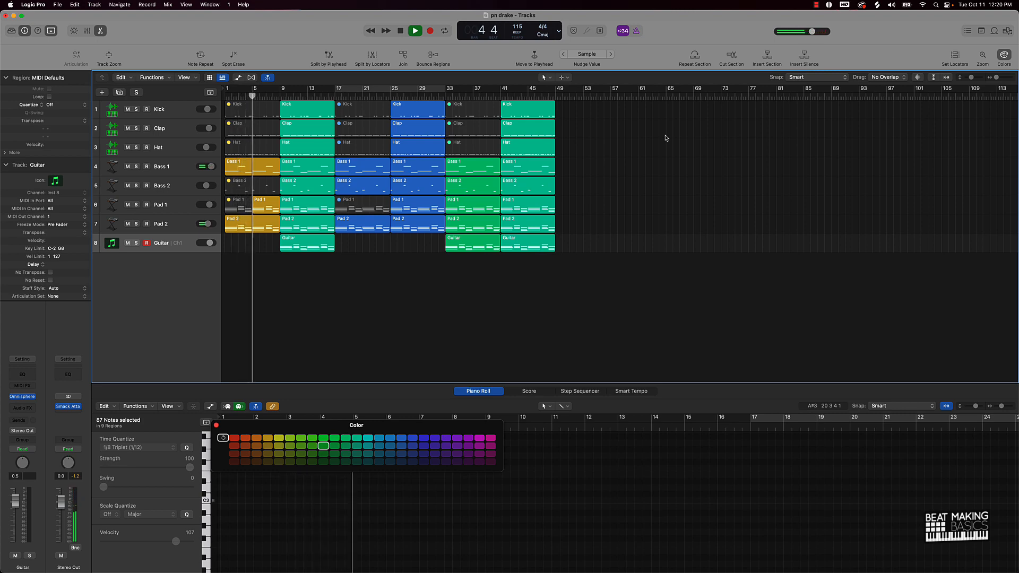
left_click(216, 425)
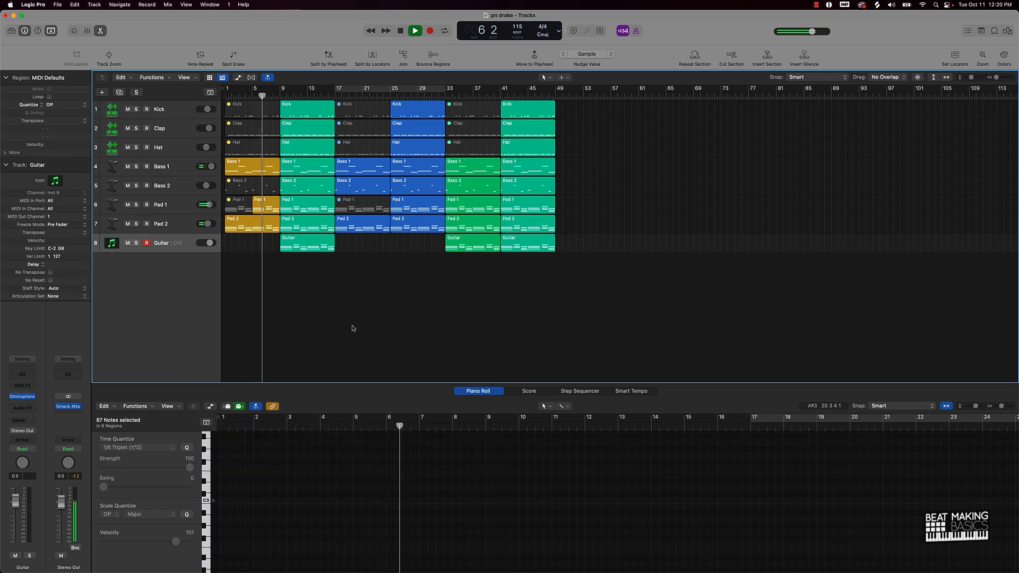
left_click(100, 31)
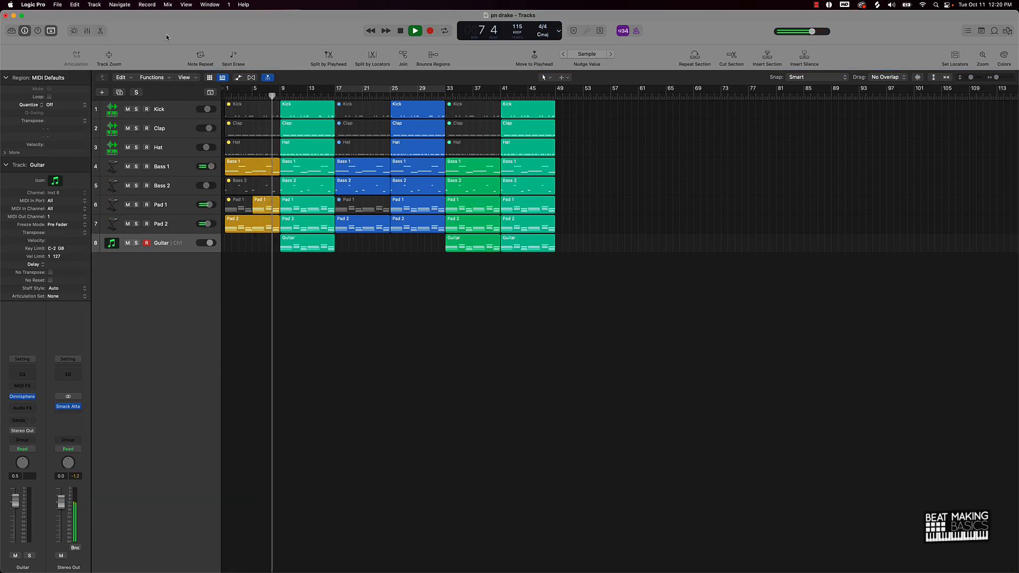
key("ctrl+alt+super+t")
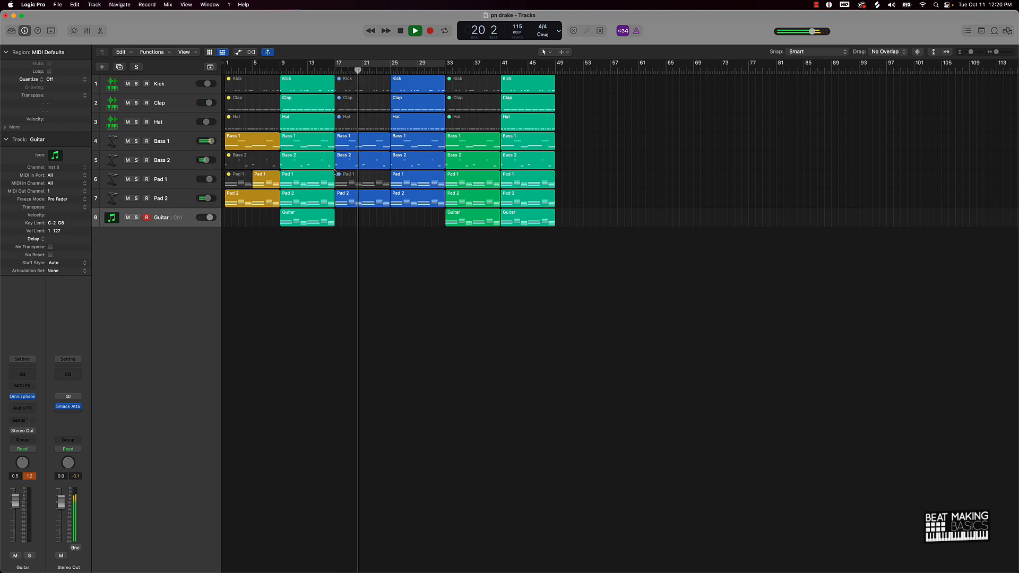
Unmute the Hat region at bar 17 during playback.
left_click(365, 128)
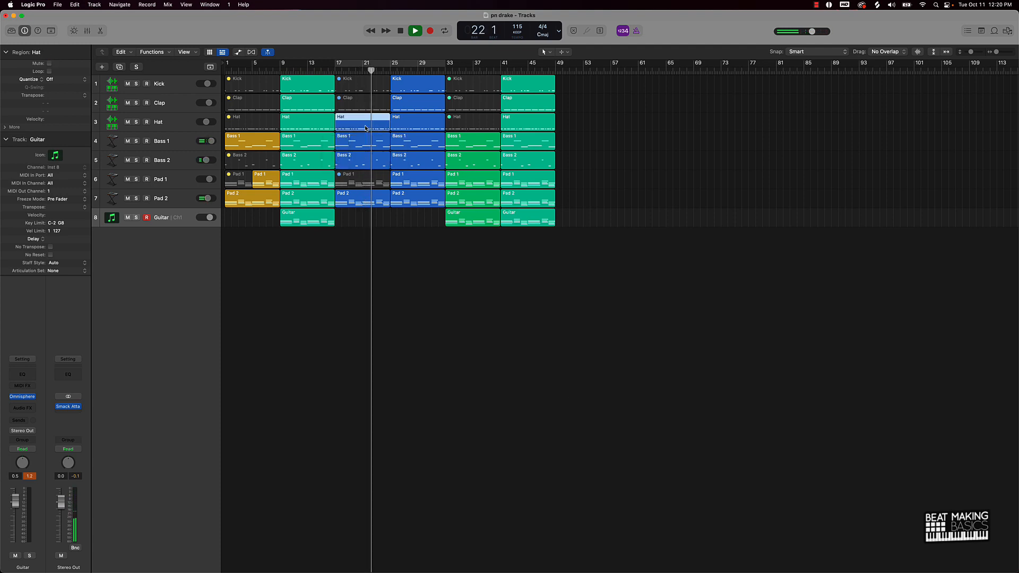
key("ctrl+m")
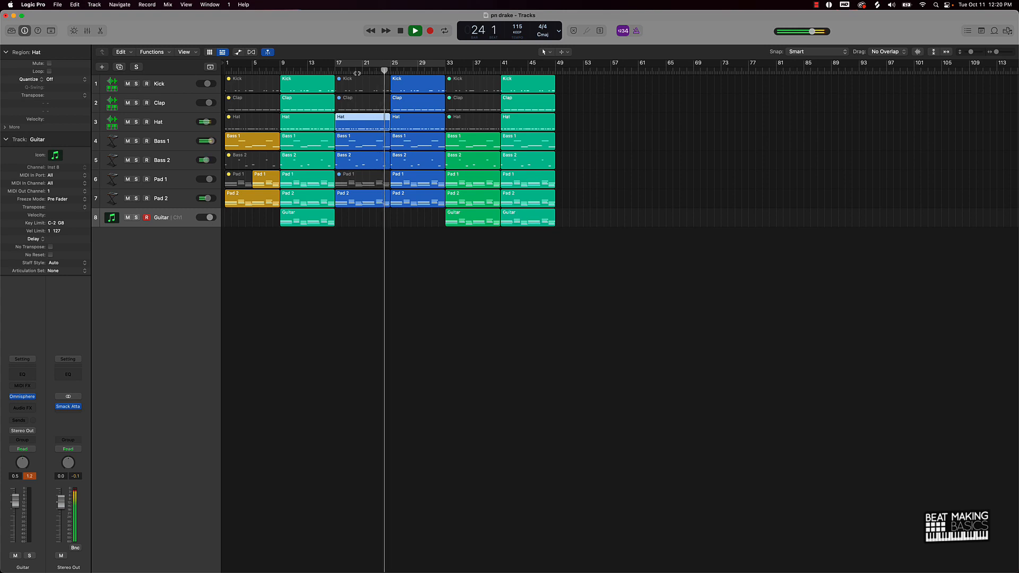
Split the bar 17 Clap region at 24 3 and unmute its tail, and split the Hat region at bar 21 and mute its first half.
key("space")
left_click_drag(384, 69, 387, 70)
left_click(375, 104)
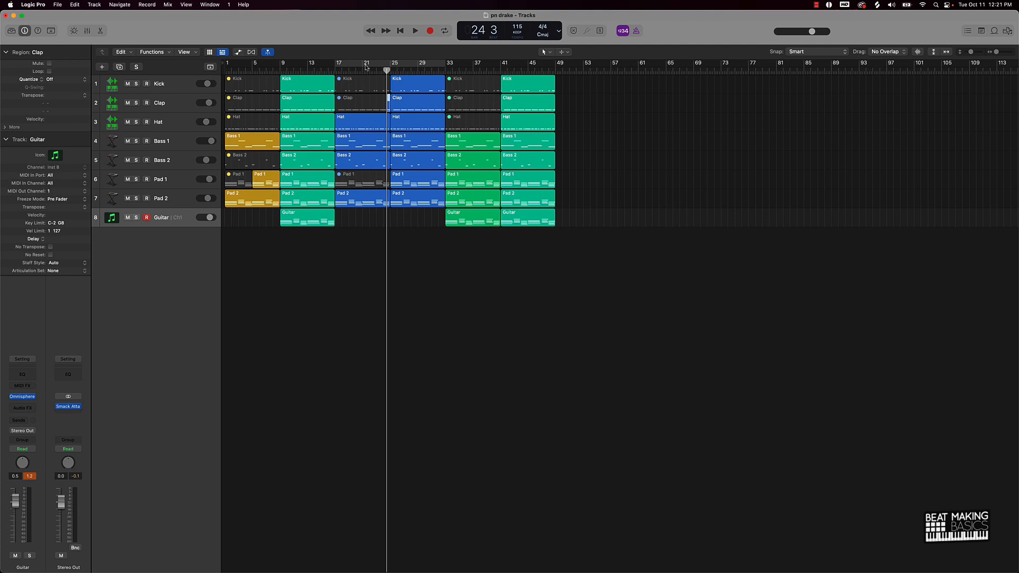
left_click_drag(366, 68, 362, 70)
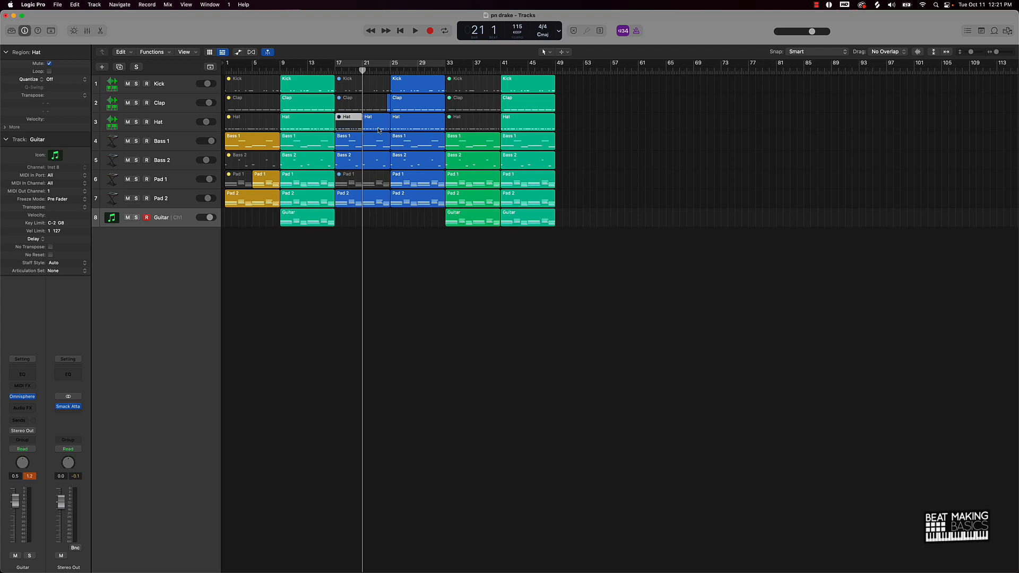
Mute the Pad 2 region at bar 25 and play the arrangement from about bar 16.
left_click(413, 202)
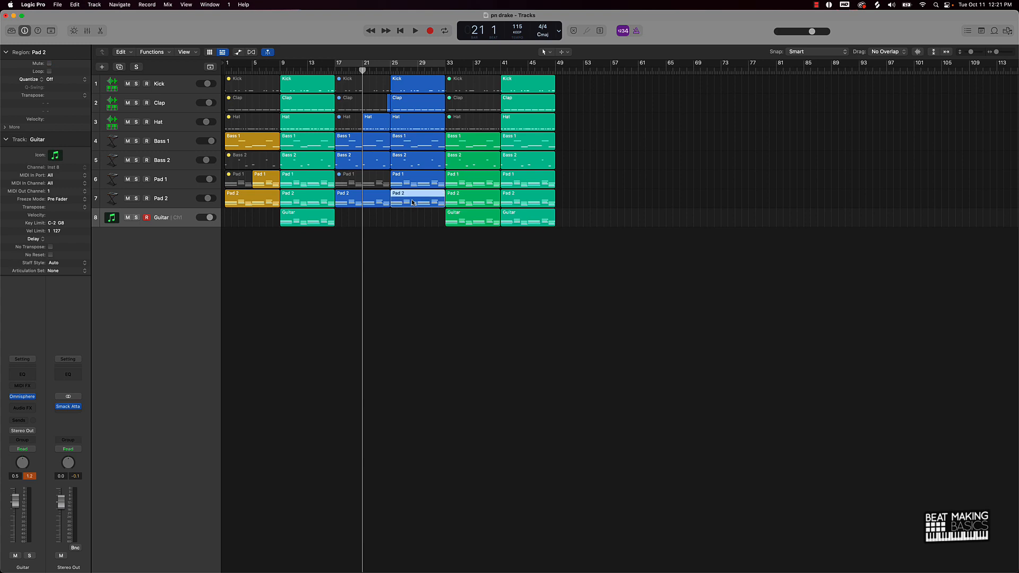
key("m")
left_click(410, 236)
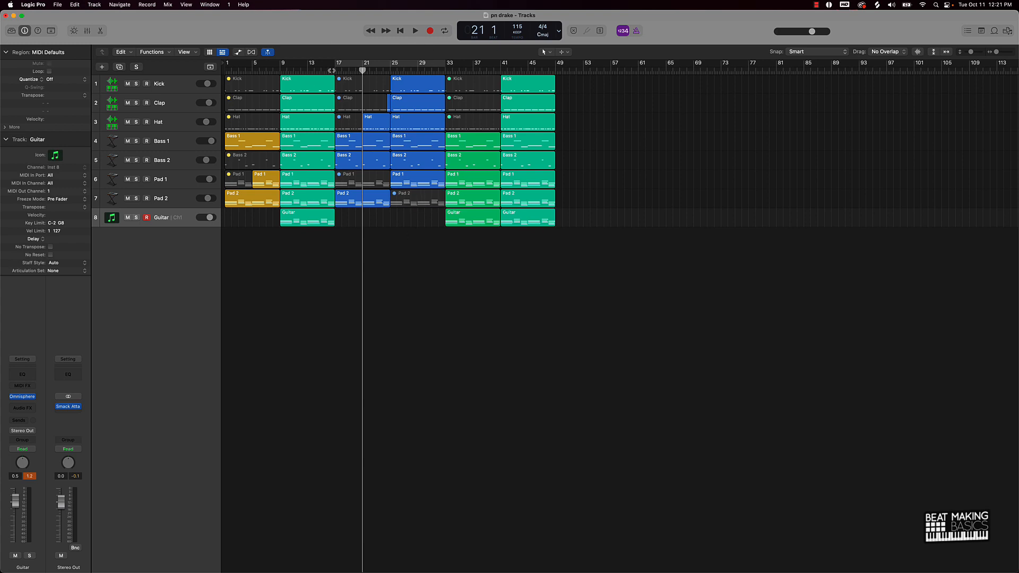
left_click(331, 70)
key("space")
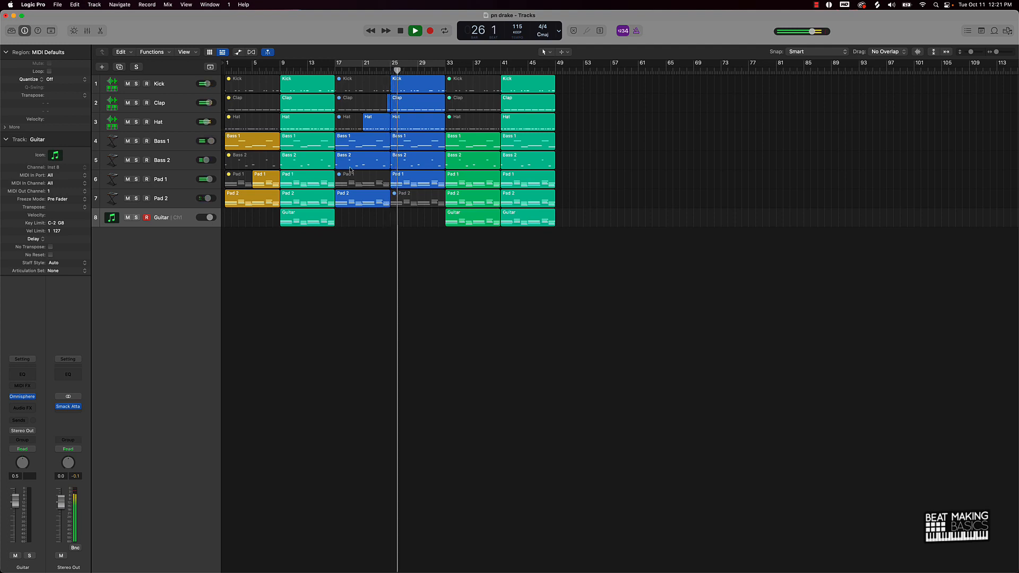
Try the Pad 2 region at bar 25 unmuted during playback, and mute it again.
left_click(419, 202)
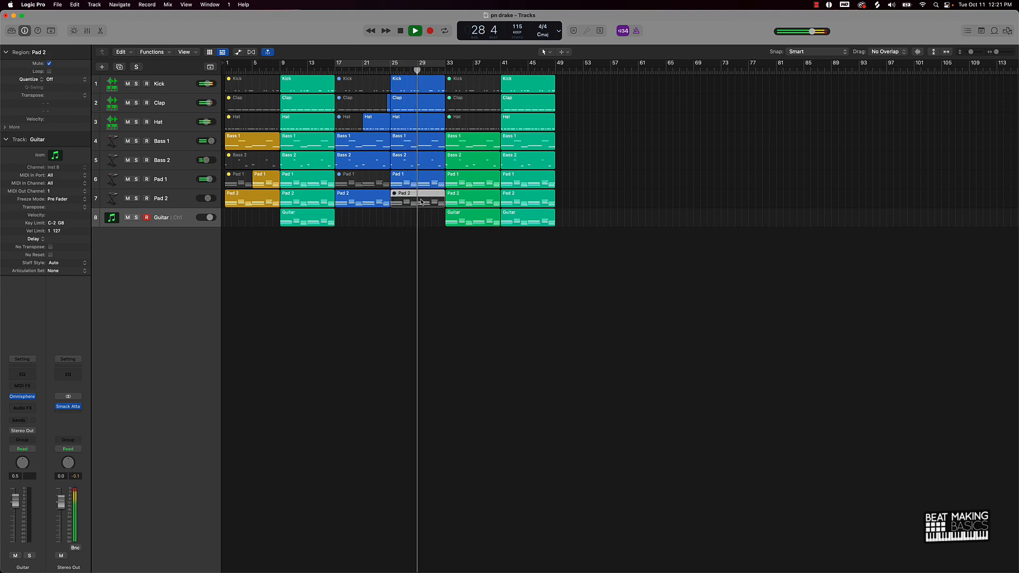
key("ctrl+m")
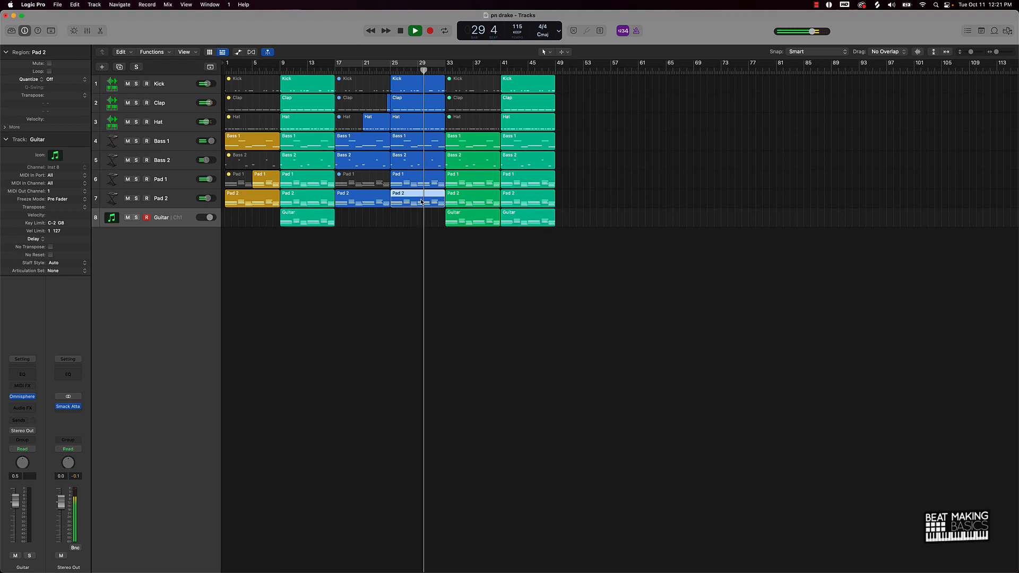
key("ctrl+m")
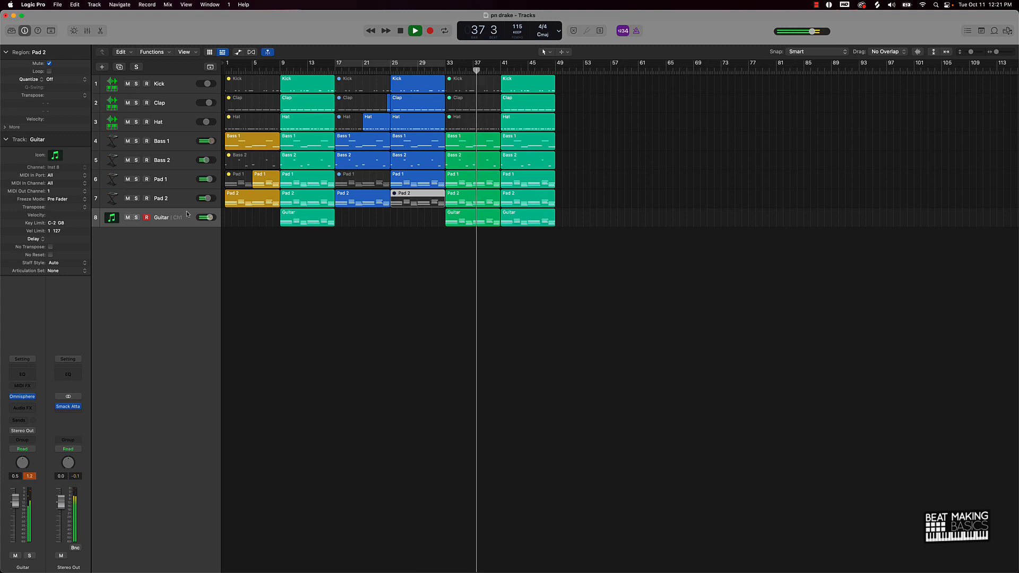
Lower the Guitar track volume to -3.3 dB, and split the bar 33 Clap region at 40 3 with its tail unmuted.
left_click_drag(211, 218, 206, 217)
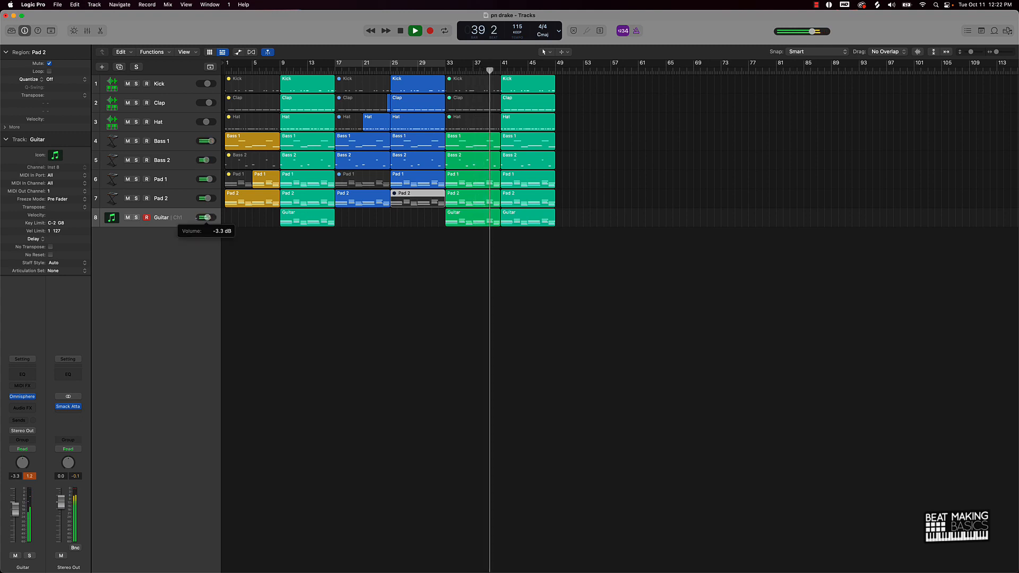
left_click(487, 109)
key("space")
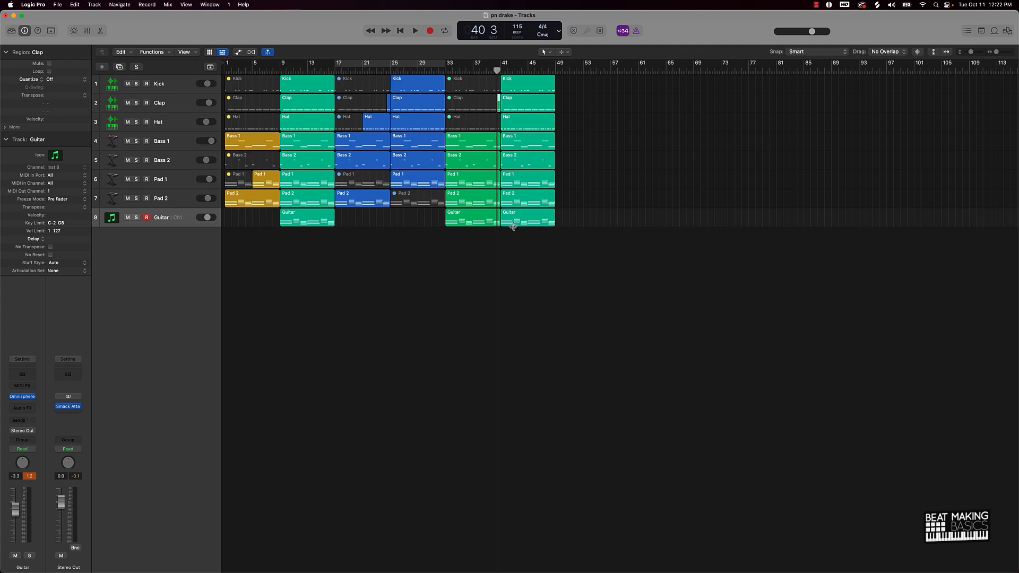
Mute the Guitar region at bar 33 and play the arrangement from just before that section.
key("ctrl+m")
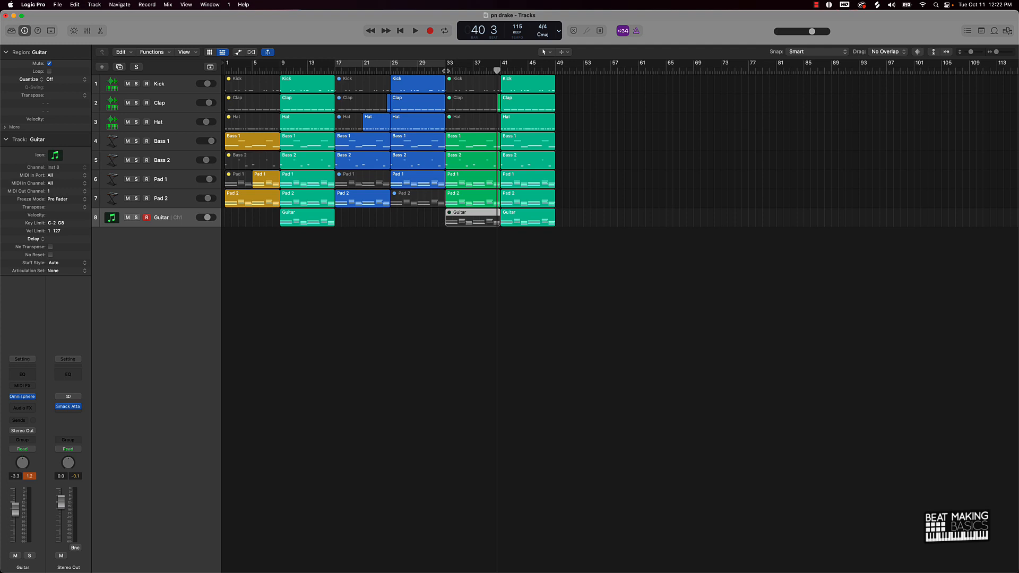
left_click(438, 71)
key("space")
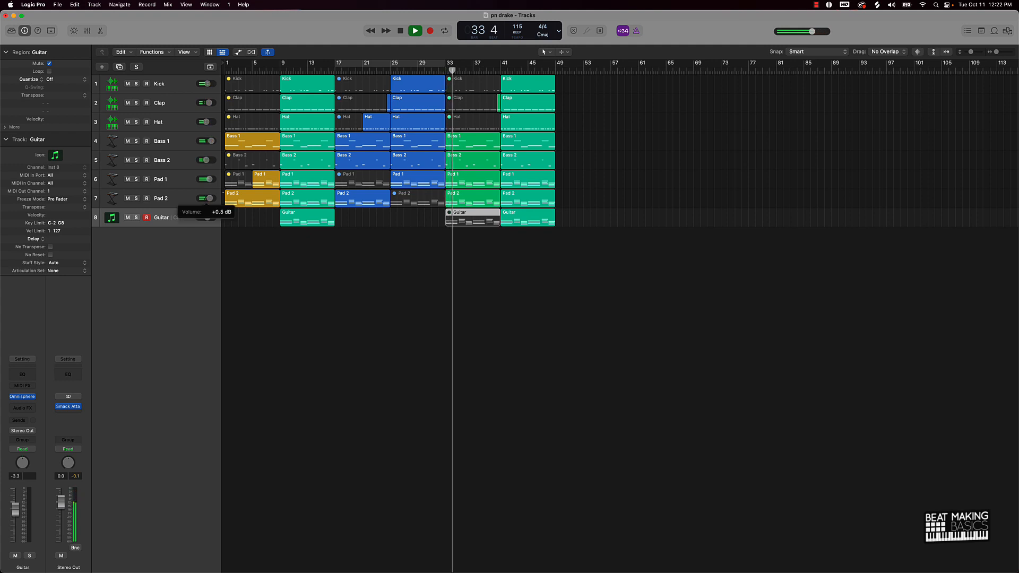
Lower the Pad 1 track volume, set the Guitar track volume to -3.0 dB and stop playback at the end of the song.
left_click_drag(208, 178, 206, 179)
left_click_drag(202, 218, 198, 218)
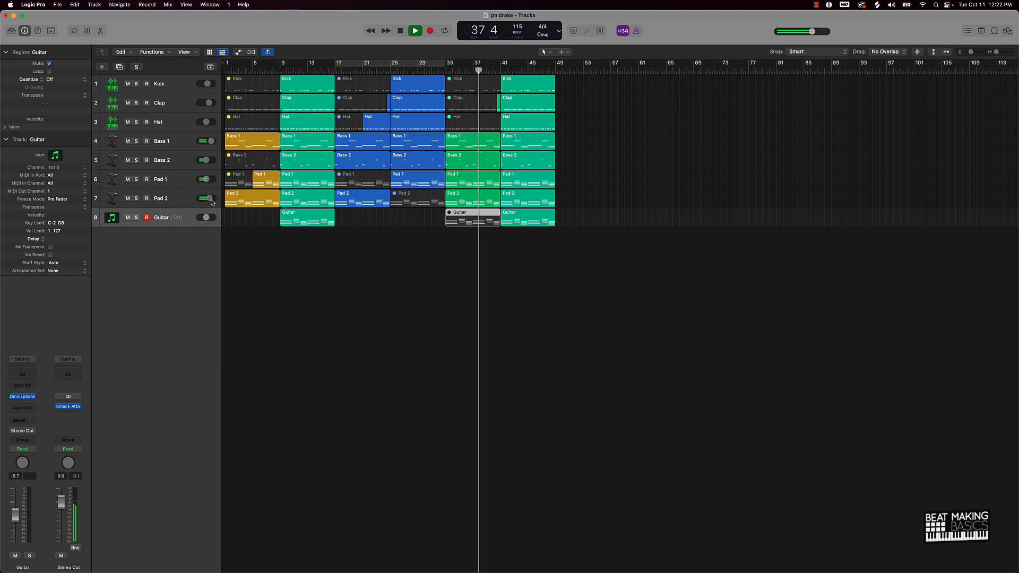
left_click(377, 235)
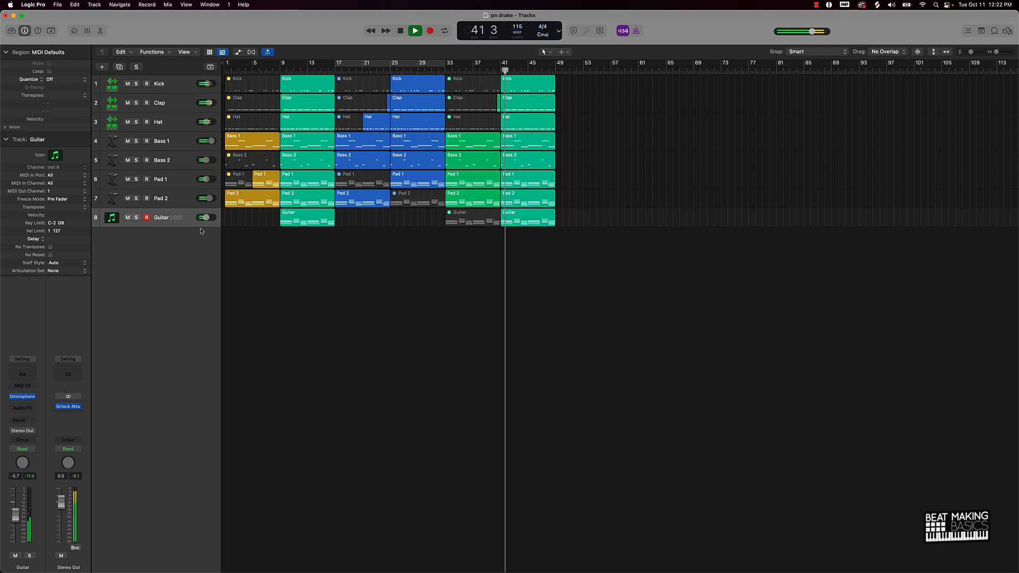
left_click_drag(207, 217, 208, 217)
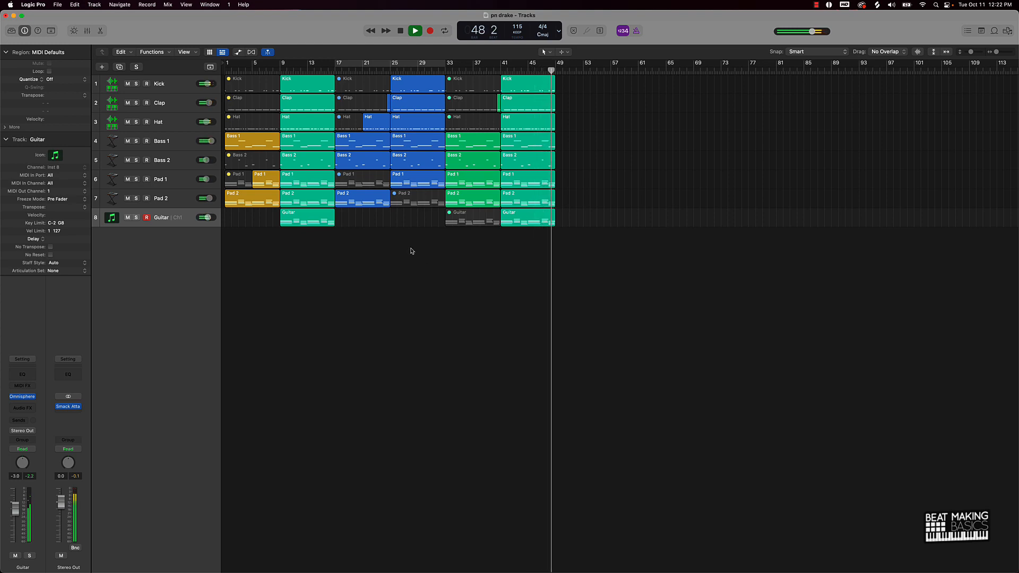
key("space")
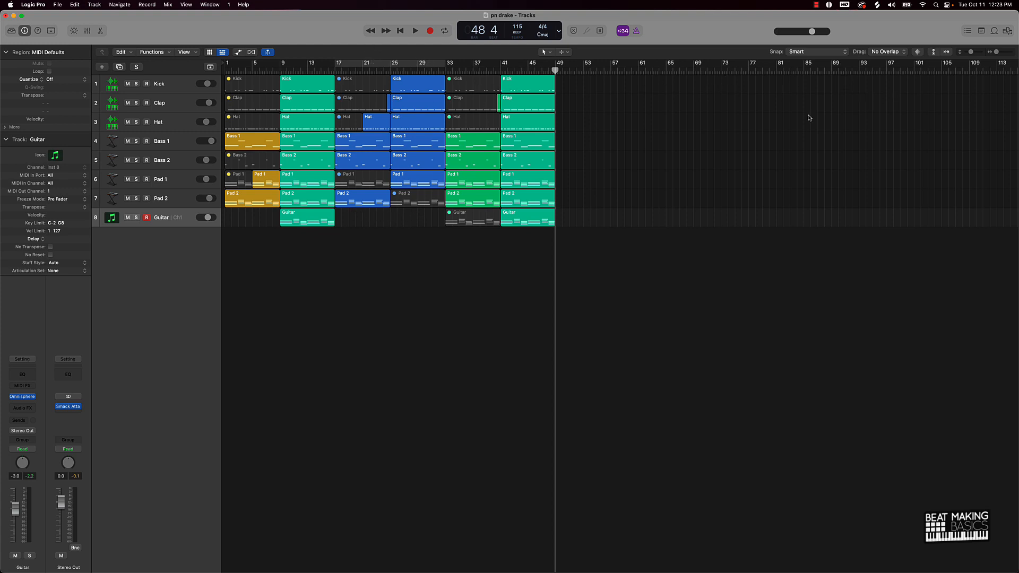
Repeat all regions in bars 17–49 once, starting at bar 49.
left_click_drag(355, 251, 695, 75)
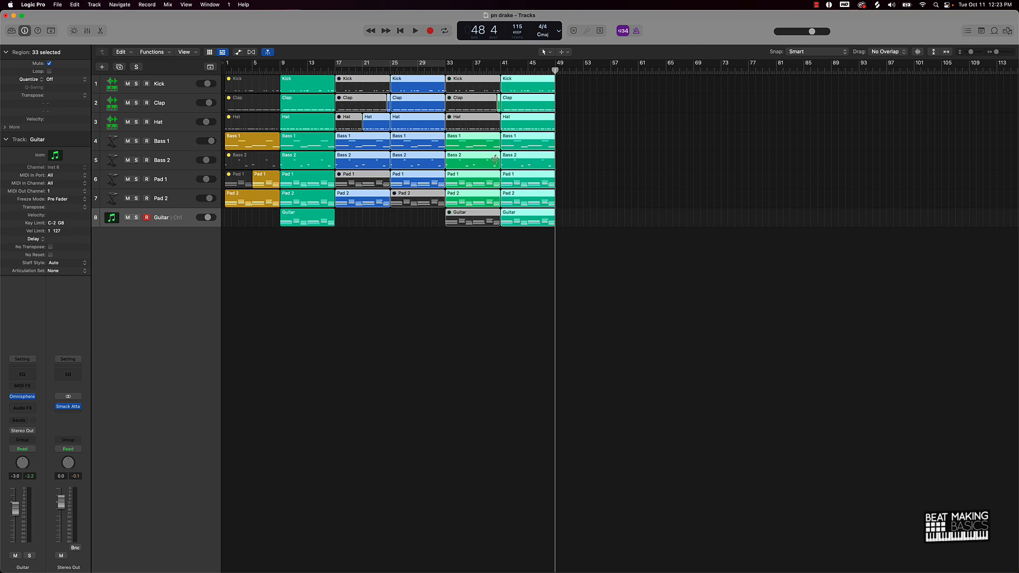
key("super+r")
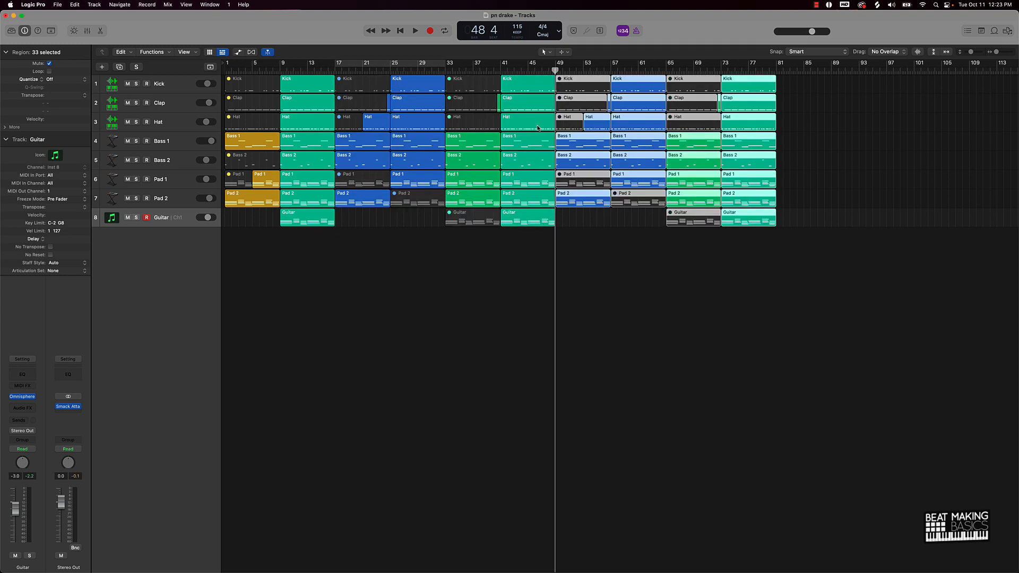
left_click(791, 298)
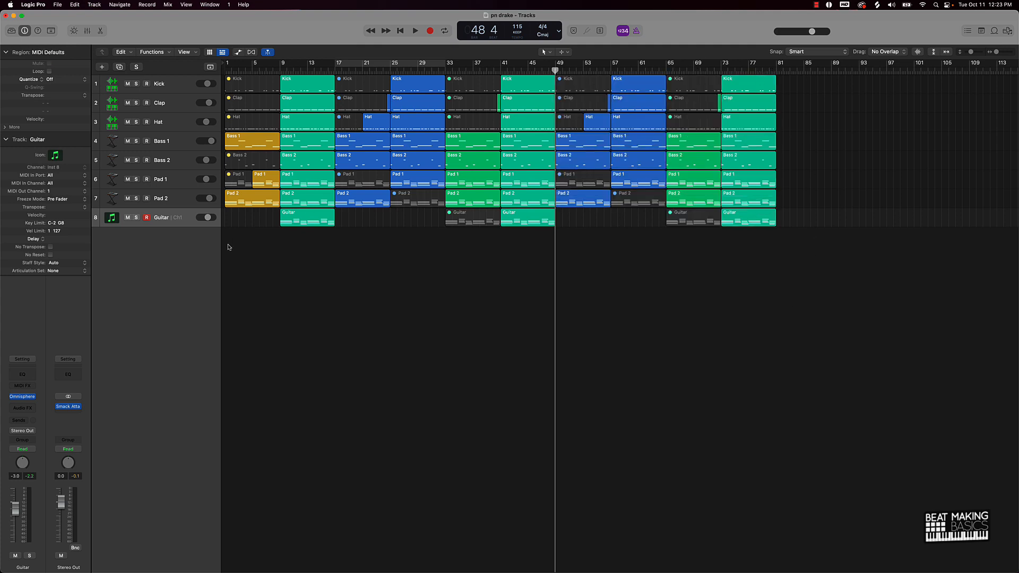
Unmute the Pad 1 region at bar 49 and mute the Pad 2 region below it.
left_click(592, 182)
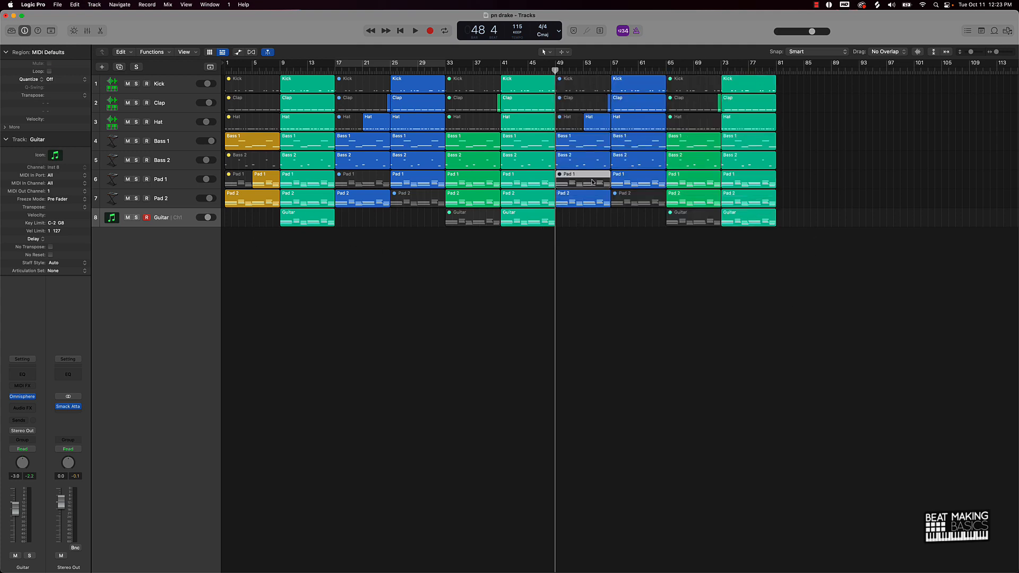
key("ctrl+m")
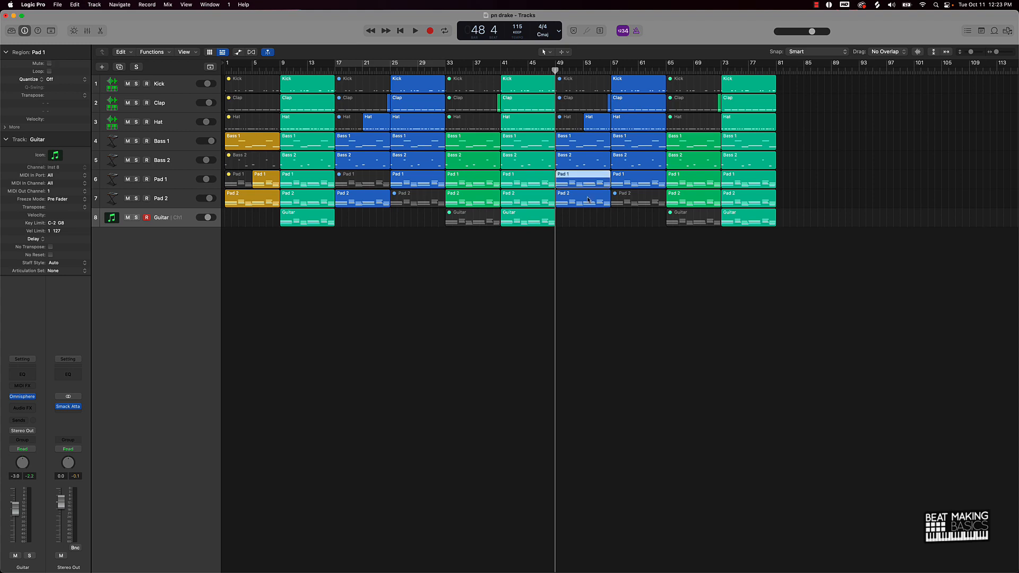
left_click(588, 199)
key("ctrl+m")
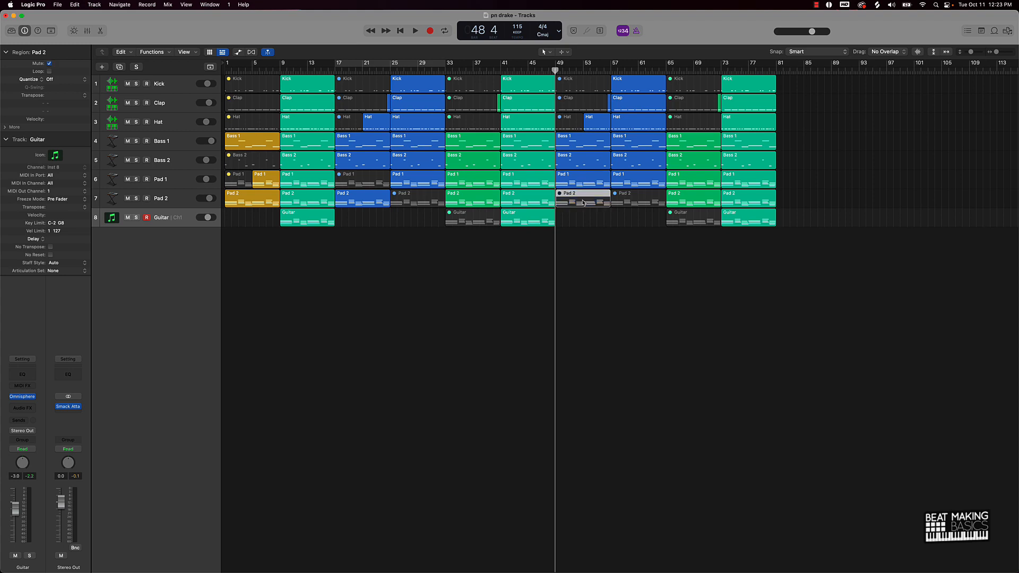
Unmute the Pad 2 region at bar 57 and mute the Pad 1 region above it.
left_click(642, 198)
key("ctrl+m")
left_click(636, 182)
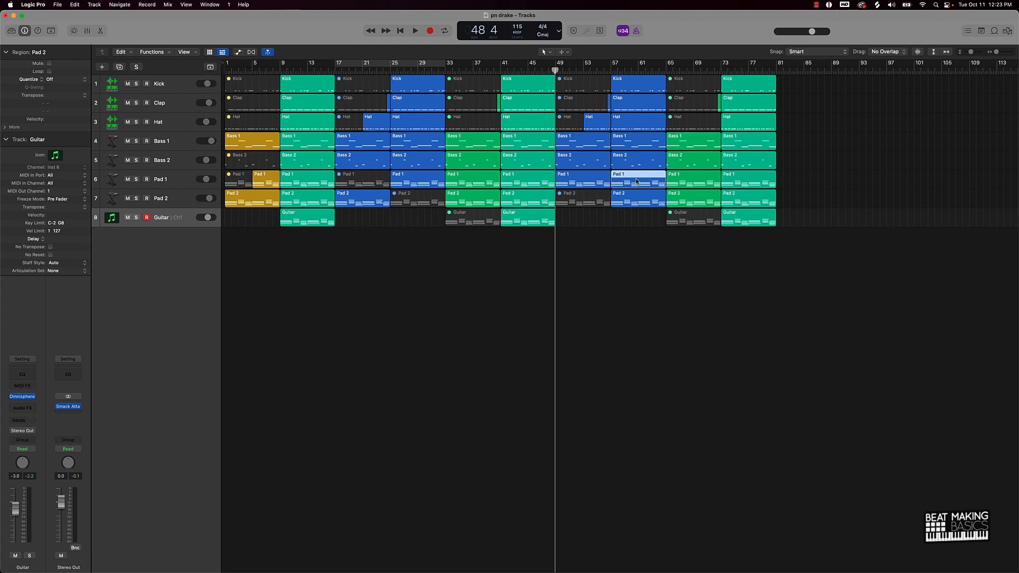
key("ctrl+m")
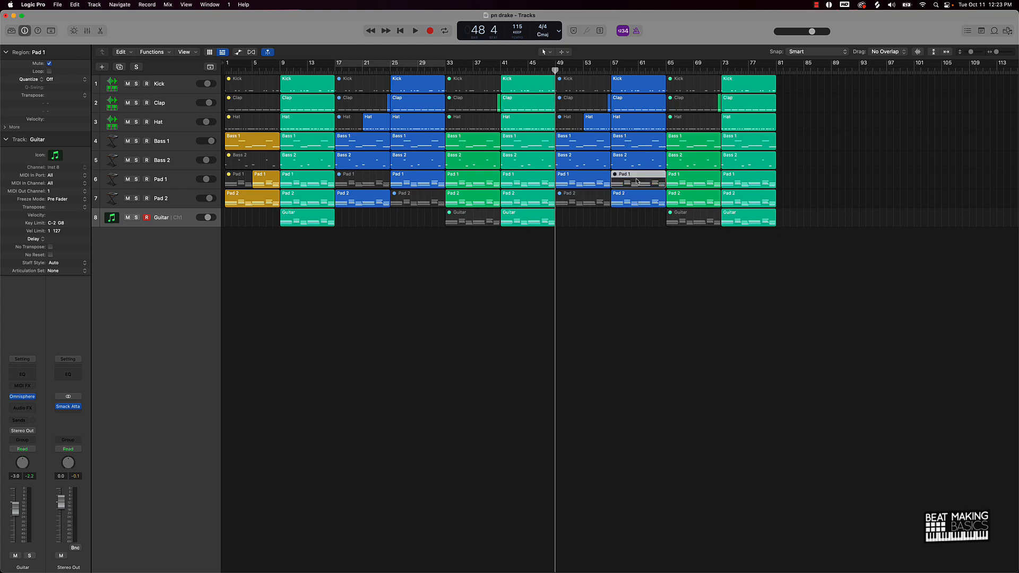
left_click(643, 258)
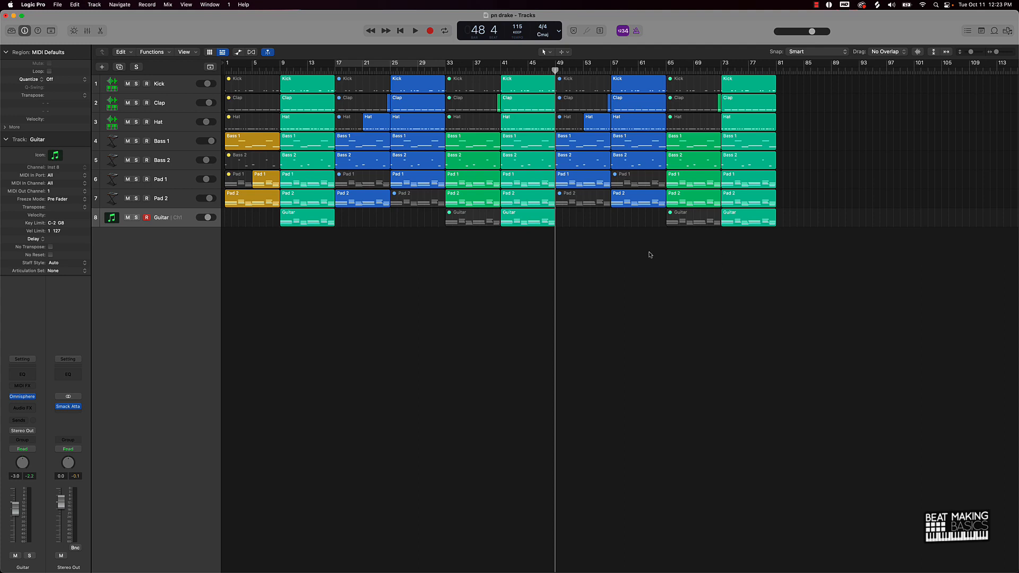
Place the playhead at bar 81 at the song's end and set the transport display to show both beats and time.
left_click(770, 71)
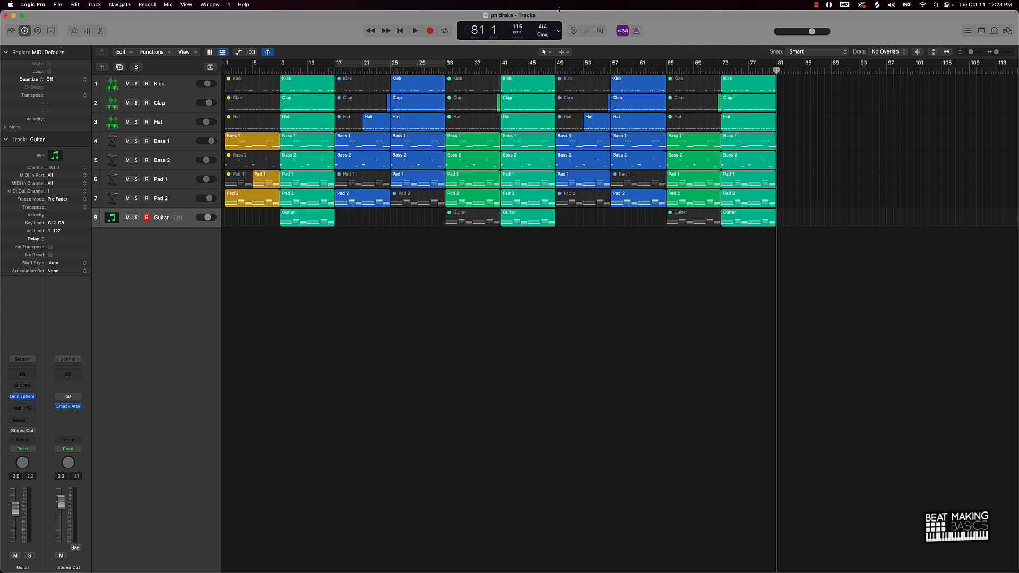
left_click(558, 30)
left_click(565, 50)
Copy the intro regions to bar 81 as an outro, unmuting its first Pad 1 half and muting the second.
left_click_drag(258, 222, 788, 81)
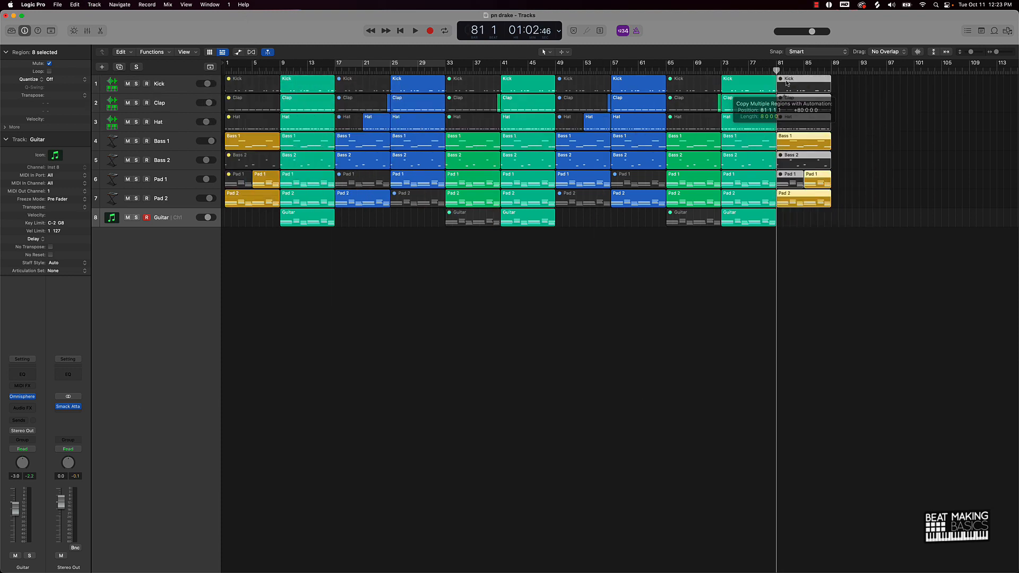
left_click(832, 254)
left_click(792, 178)
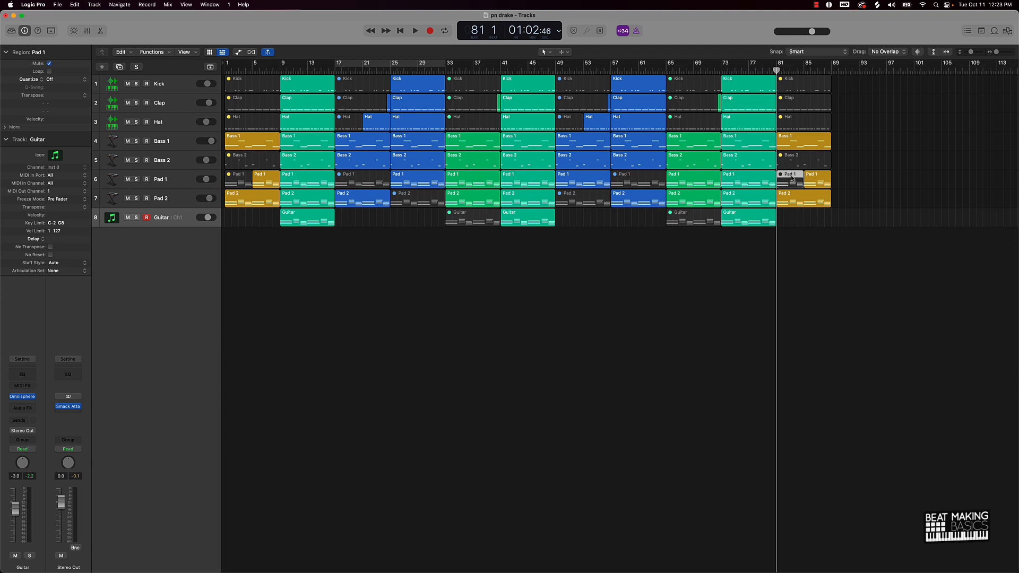
key("ctrl+m")
left_click(811, 182)
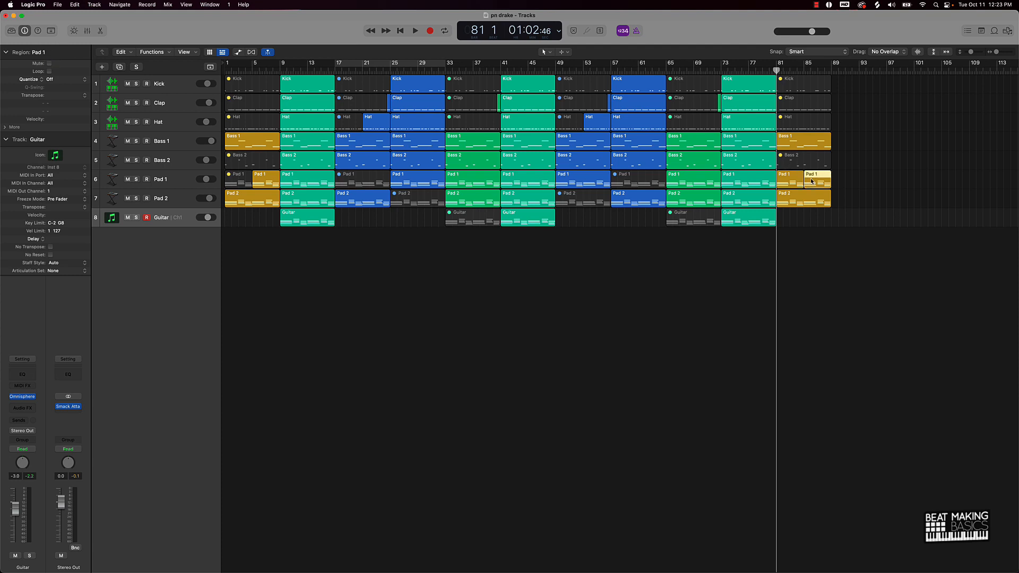
key("ctrl+m")
Shorten the project so its end marker sits just after the outro regions, about two bars past bar 89.
scroll(926, 125, "right", 5)
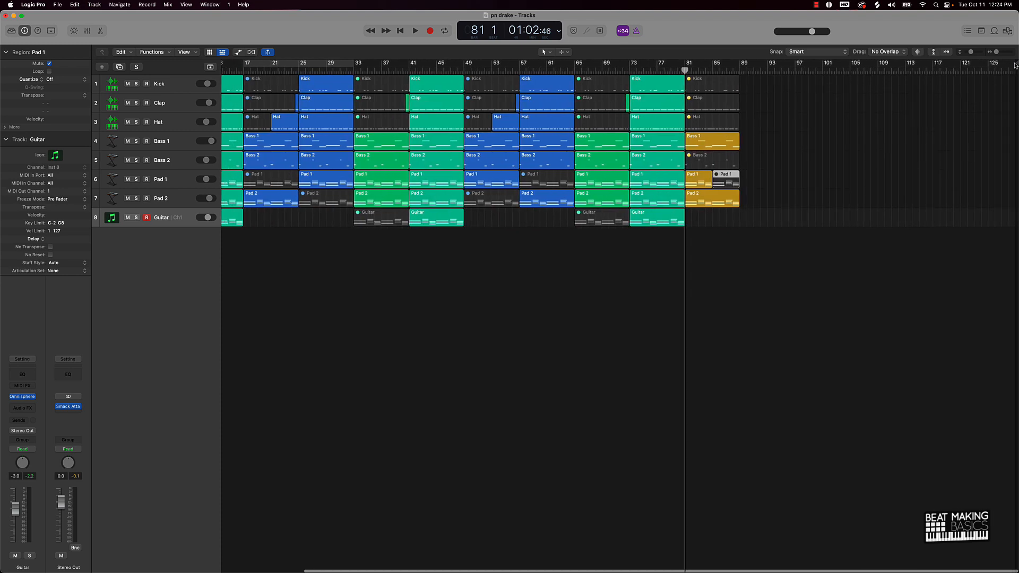
mouse_move(1014, 65)
left_mouse_down()
mouse_move(980, 79)
mouse_move(752, 101)
left_mouse_up()
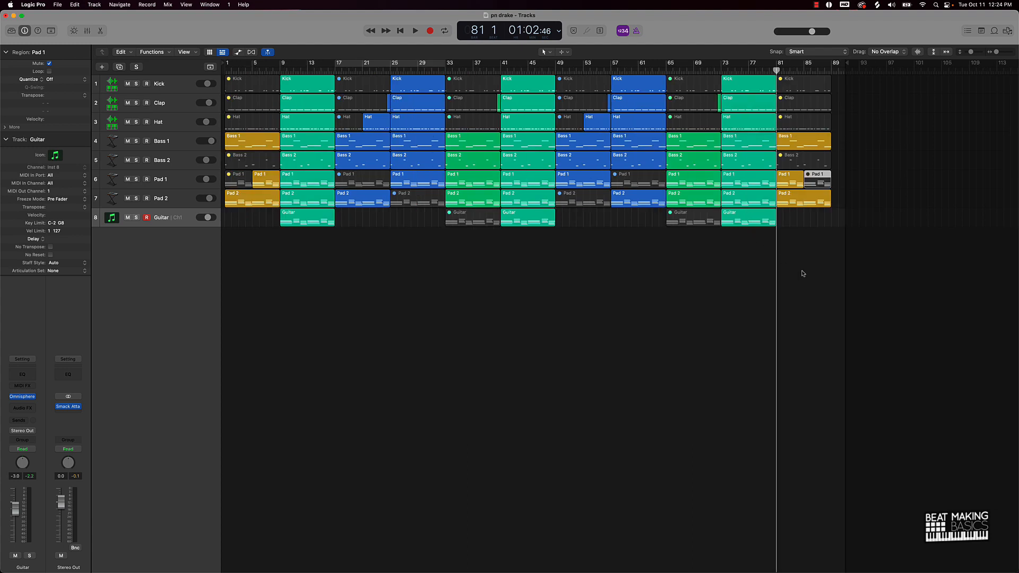
left_click(822, 232)
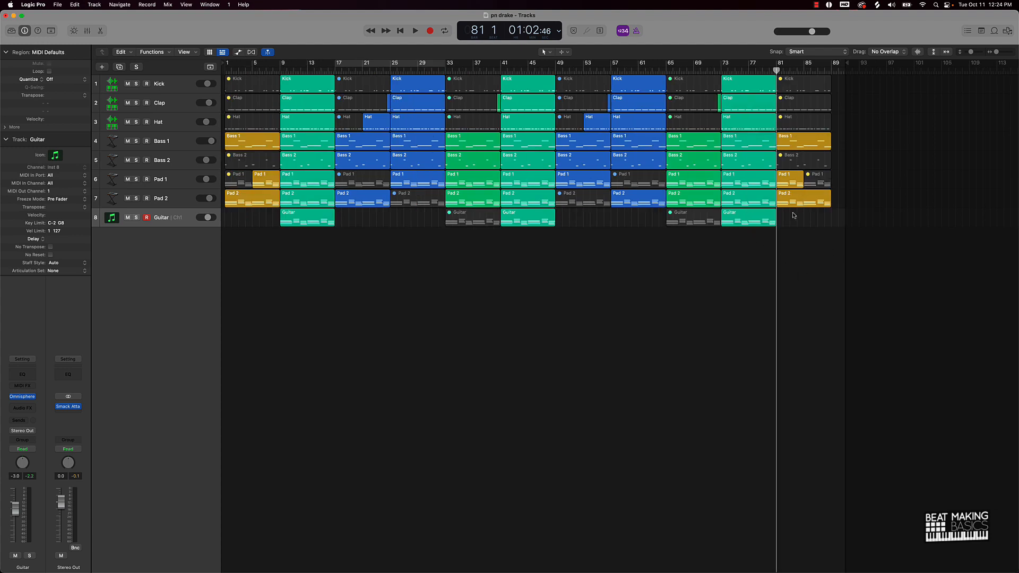
Recolor all the intro regions in bars 1–9 and the outro regions in bars 81–89 purple.
left_click_drag(791, 220, 796, 74)
key("ctrl+m")
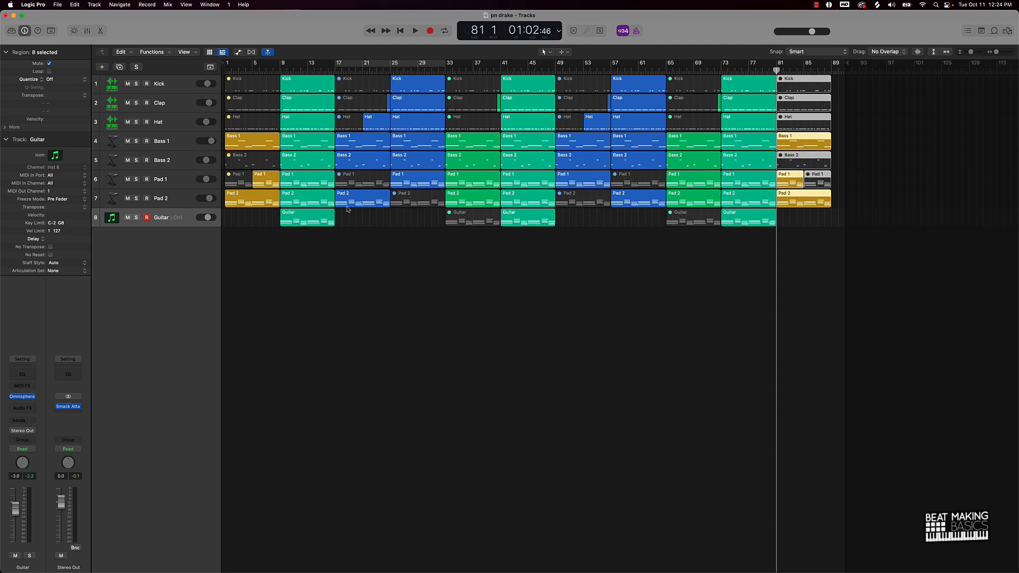
left_click_drag(269, 218, 224, 93)
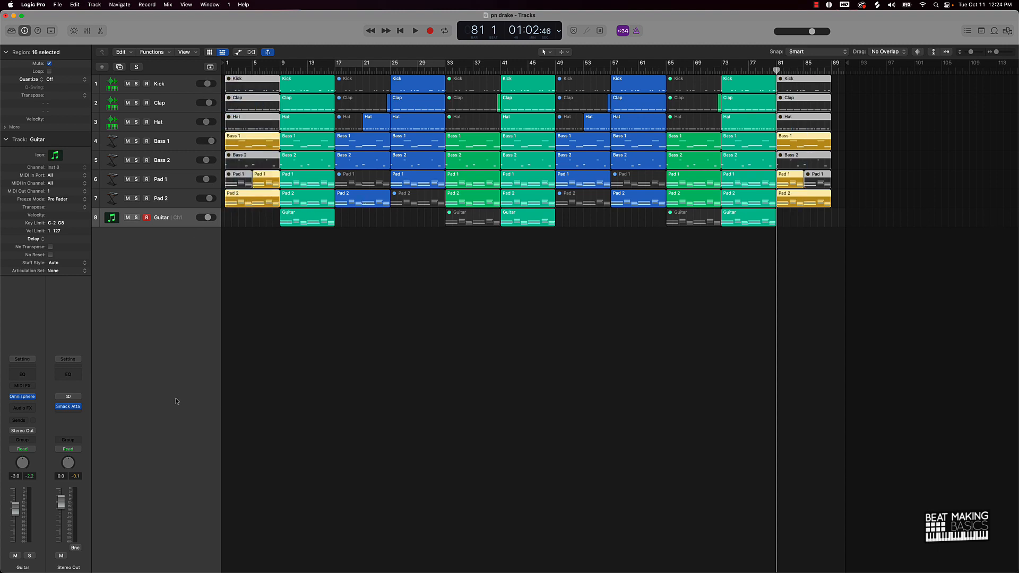
left_click(51, 31)
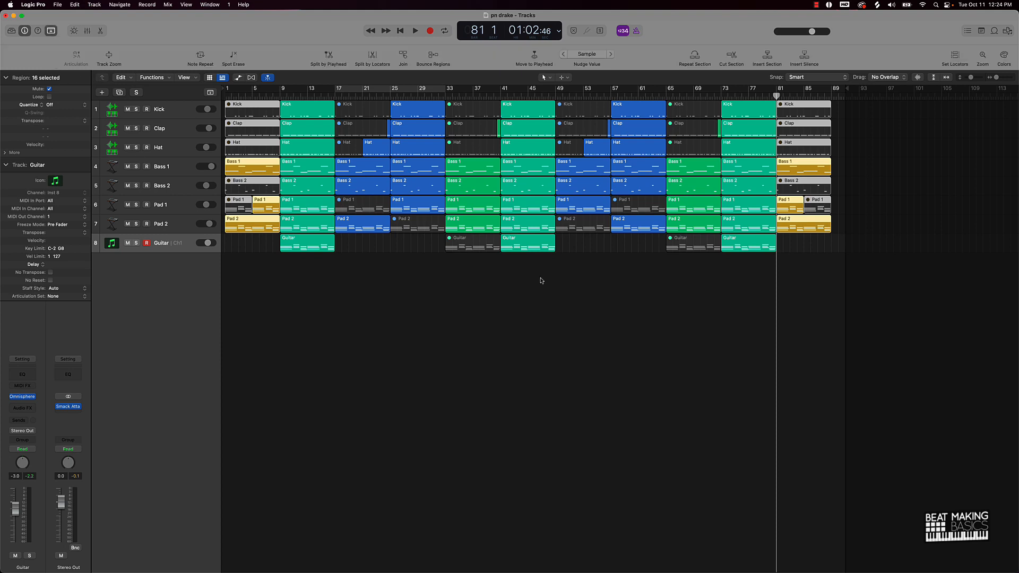
left_click(1003, 56)
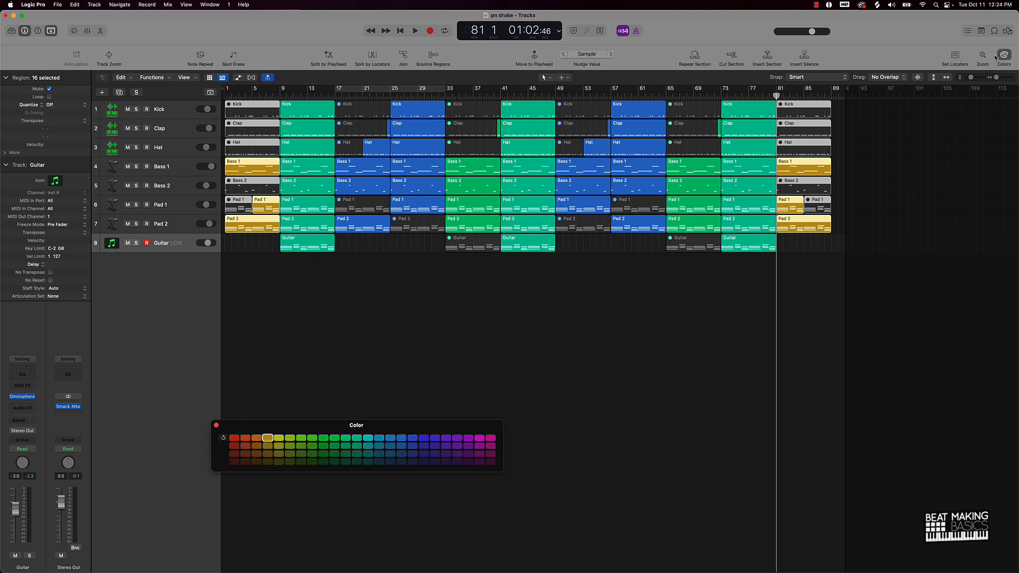
left_click(446, 437)
left_click(489, 326)
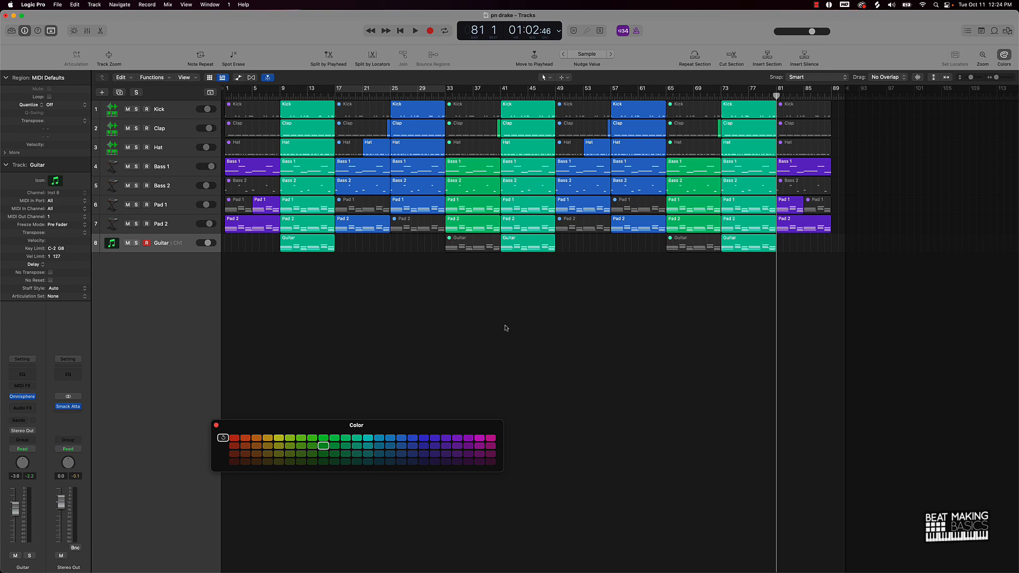
left_click(216, 425)
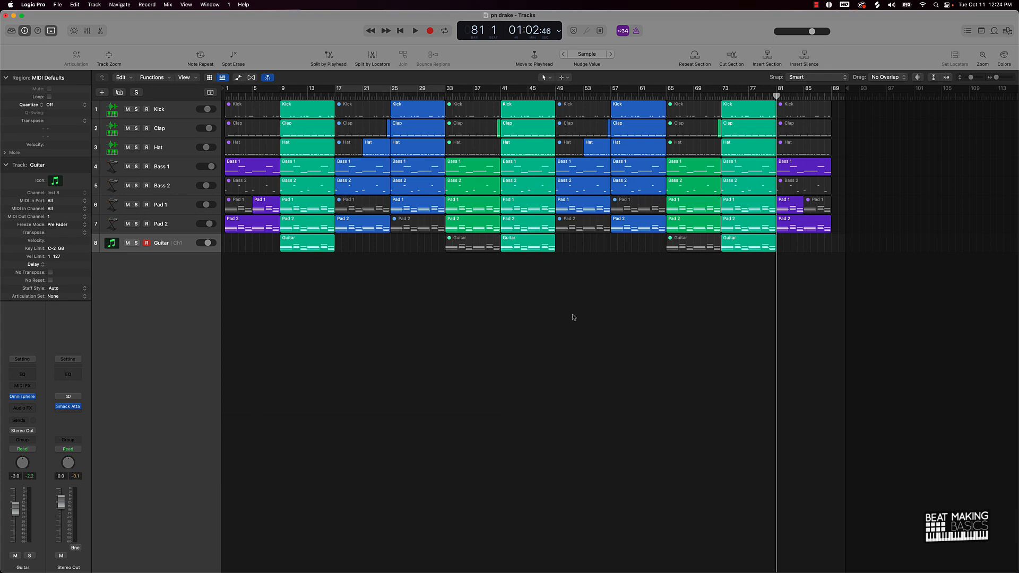
Move all regions from bar 9 onward eight bars later so they start at bar 17.
scroll(574, 316, "down", 5)
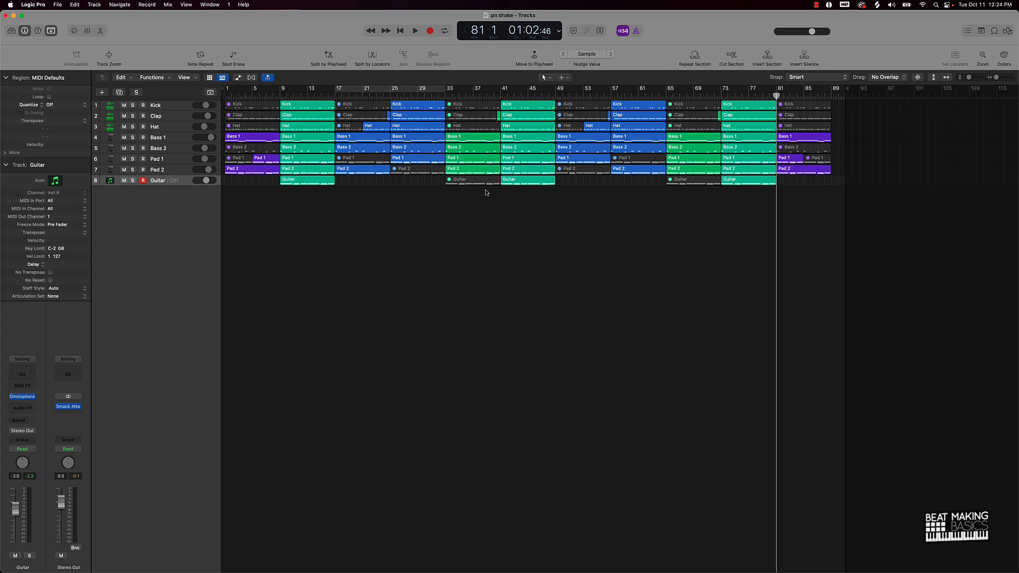
left_click_drag(300, 214, 1005, 88)
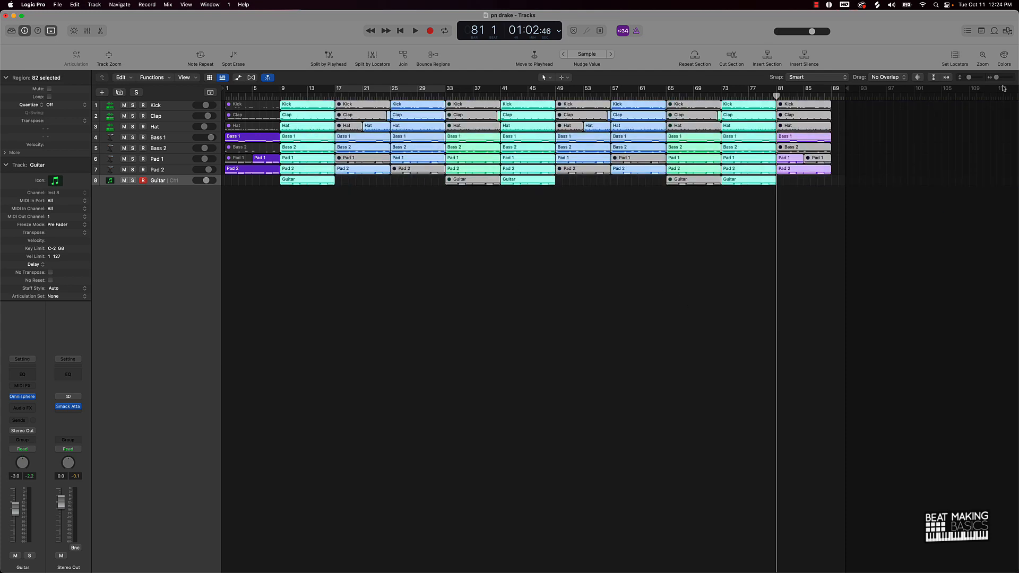
left_click_drag(302, 104, 357, 107)
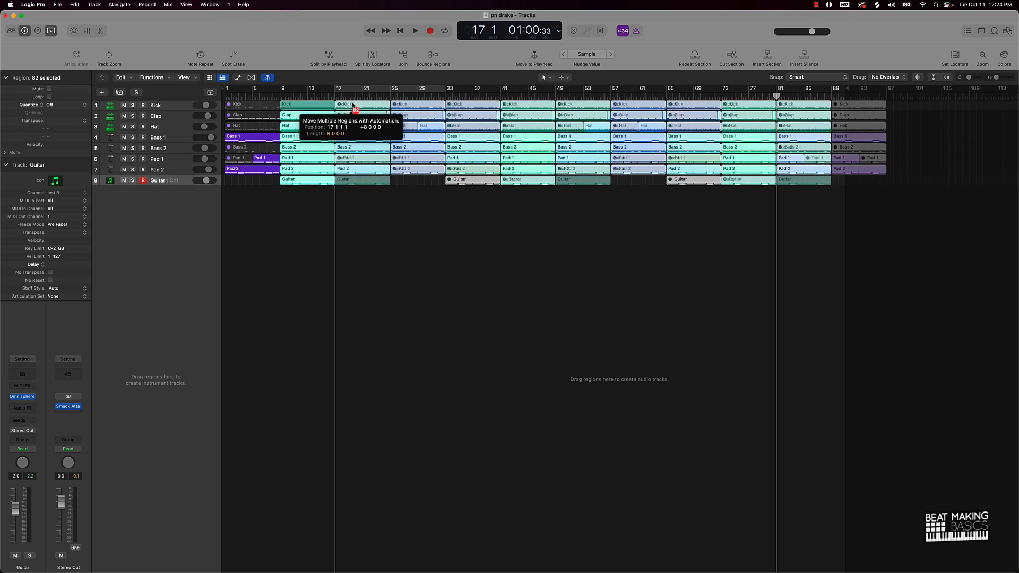
left_click(459, 201)
Copy the green section at bar 41 on all tracks into the empty gap at bar 9.
left_click_drag(533, 216, 552, 100)
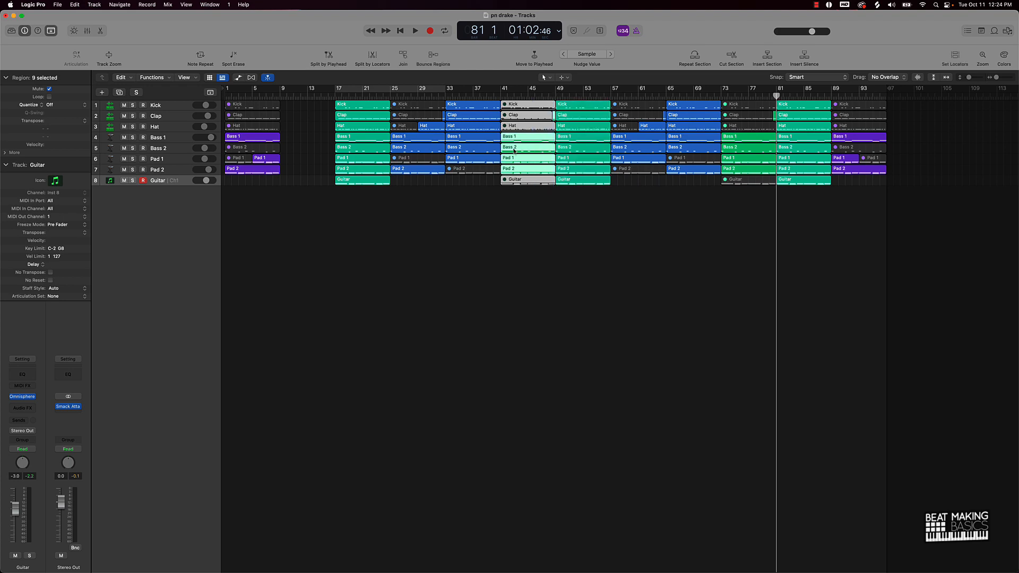
left_click_drag(517, 143, 300, 128)
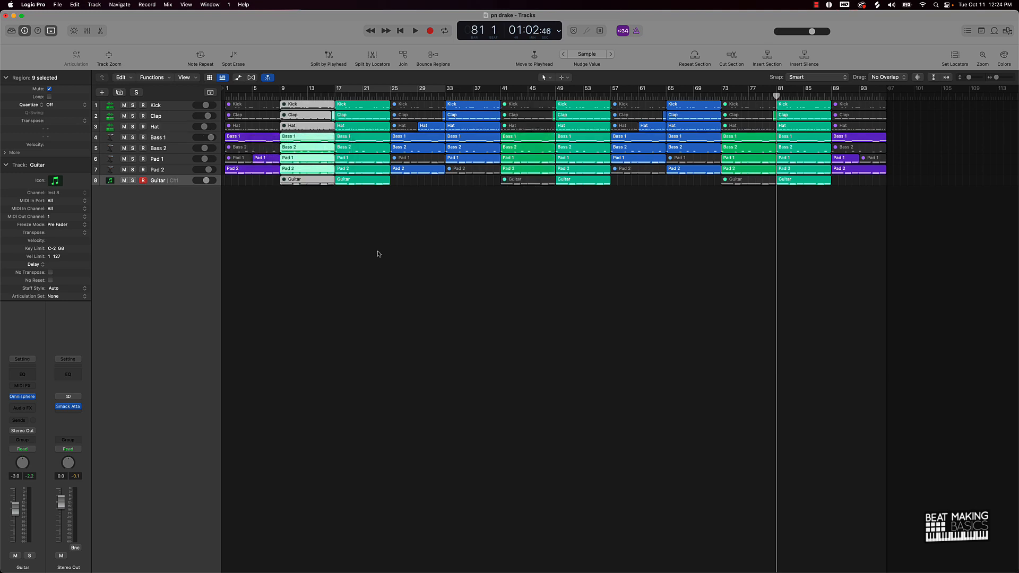
left_click(271, 191)
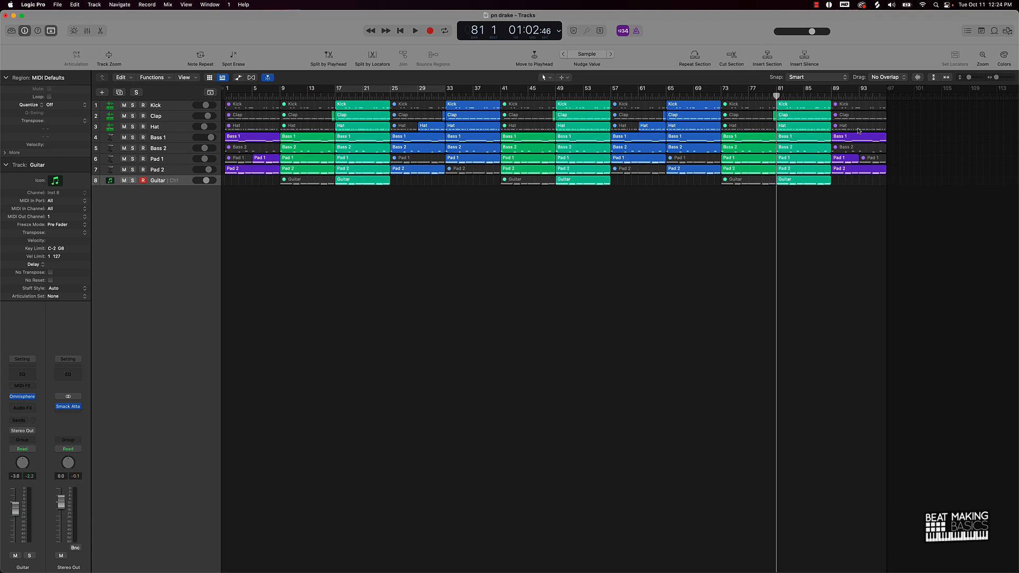
Check the song's total length with the playhead at its end, and return to the beginning.
left_click(890, 93)
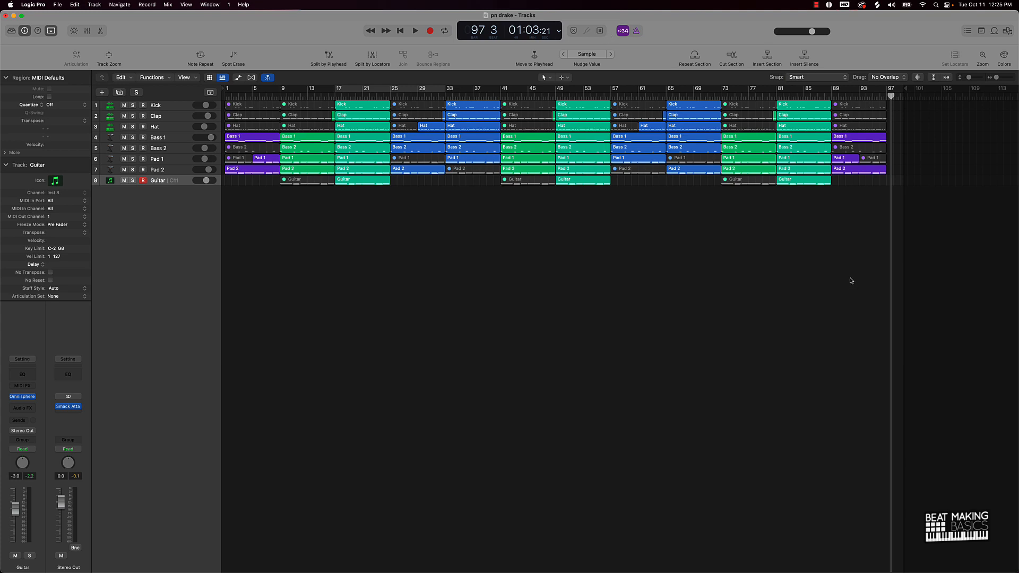
key("Return")
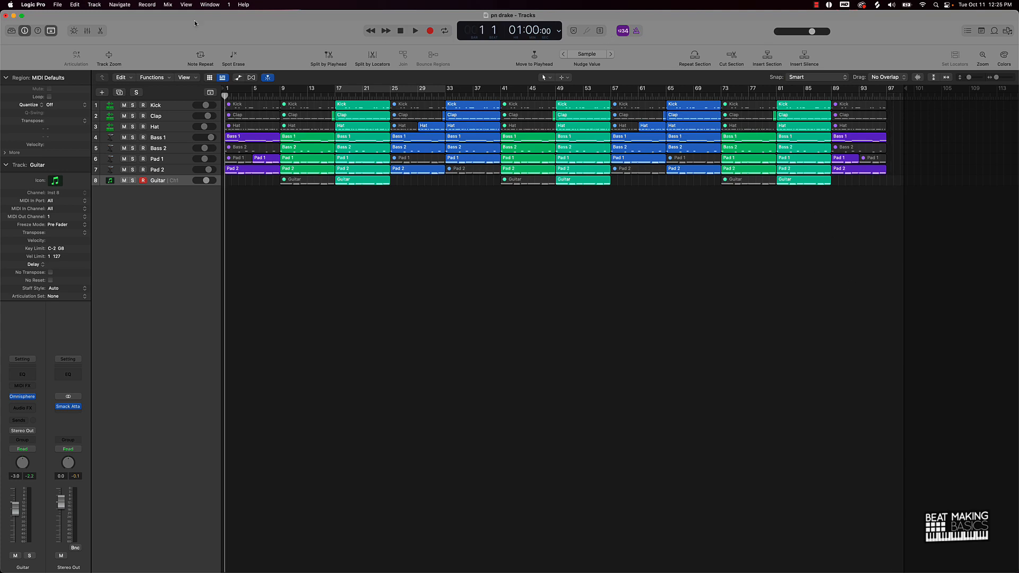
Hide the toolbar, disarm recording on the Guitar track and play the arrangement from the beginning.
left_click(51, 31)
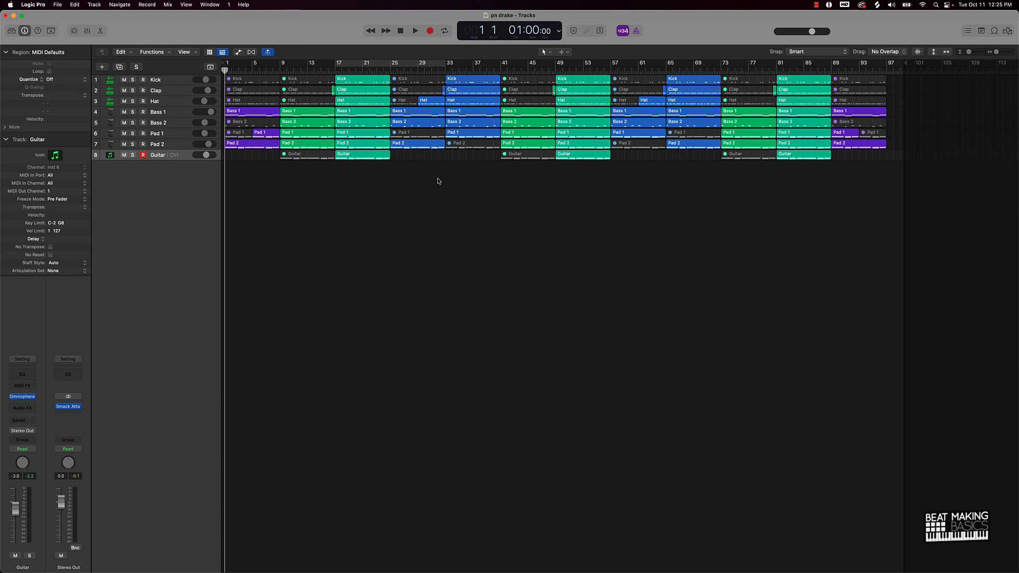
left_click(142, 156)
key("space")
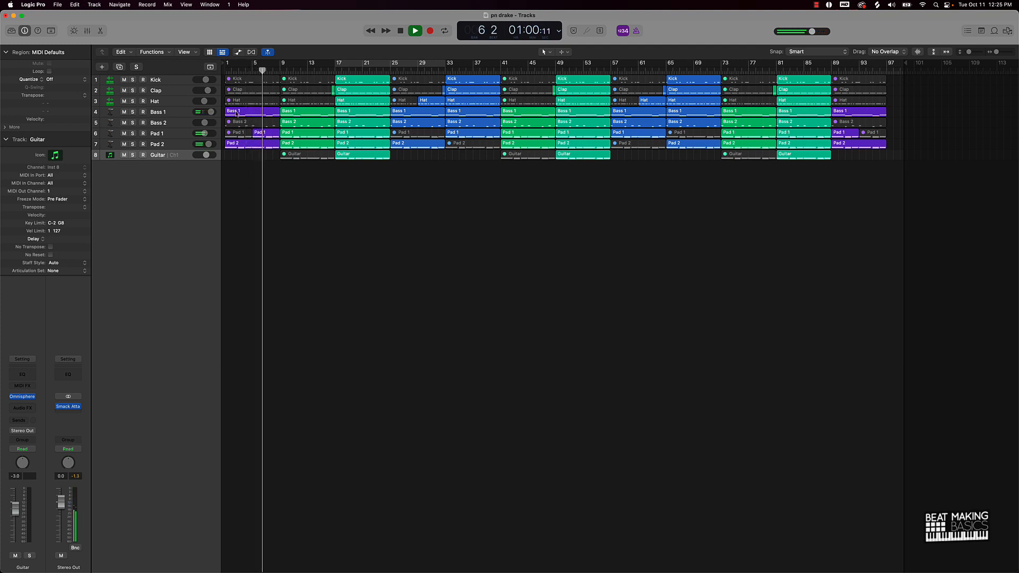
During playback, lower the Pad 1 volume slightly, raise Bass 2 slightly and set the Guitar track volume to -1.8 dB.
left_click_drag(207, 135, 204, 134)
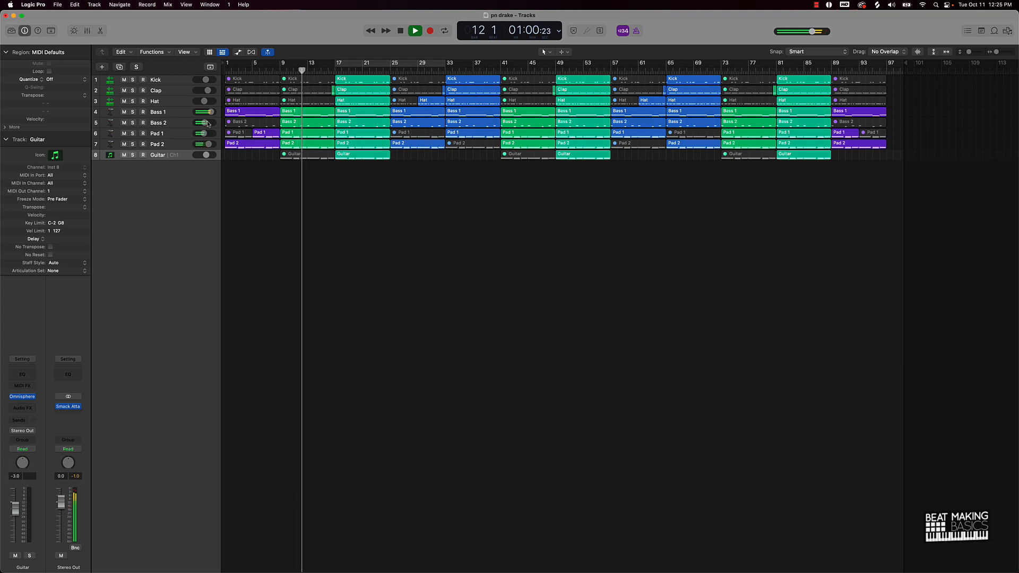
left_click_drag(204, 122, 206, 123)
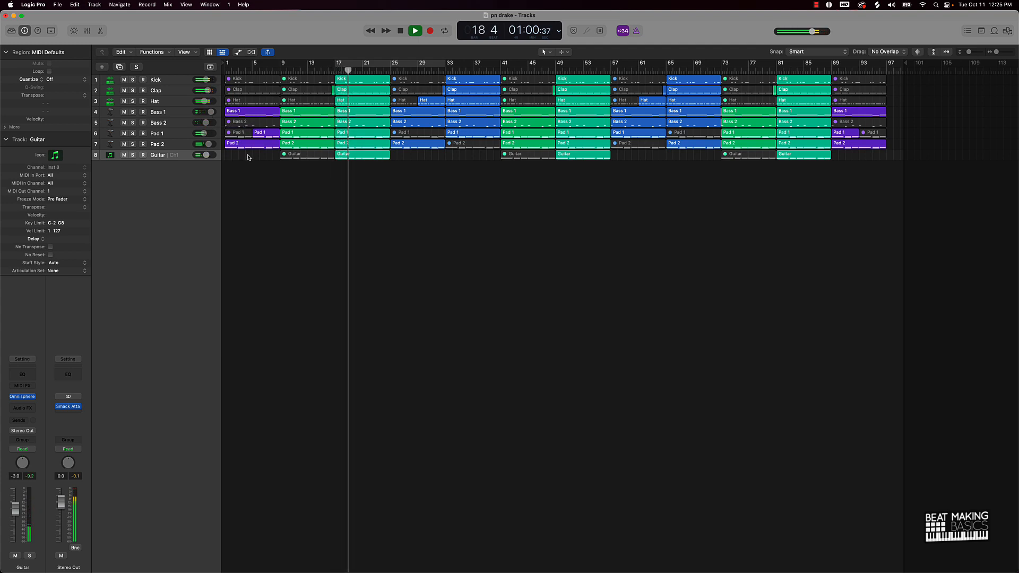
left_click_drag(206, 154, 207, 155)
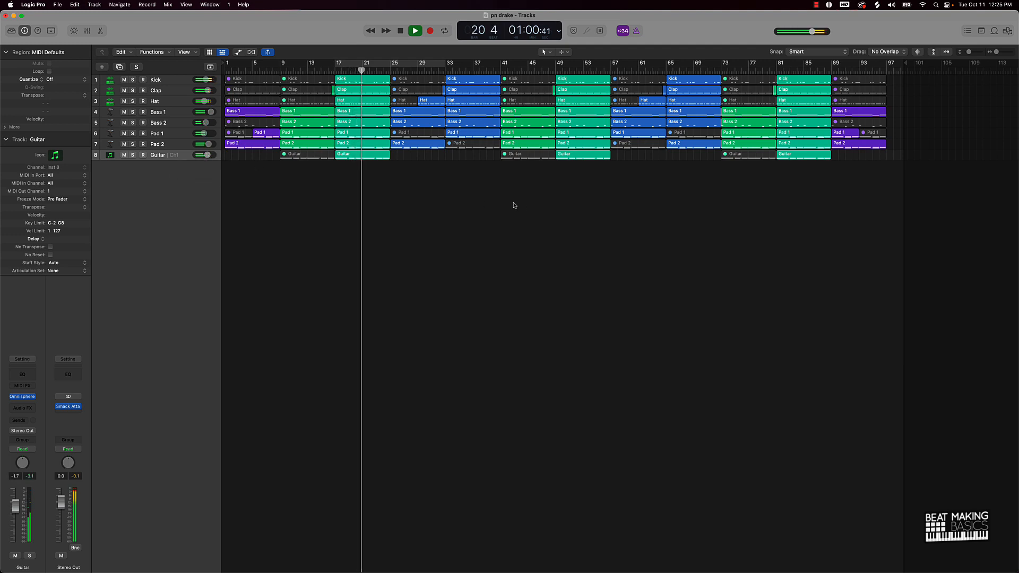
left_click_drag(208, 154, 207, 154)
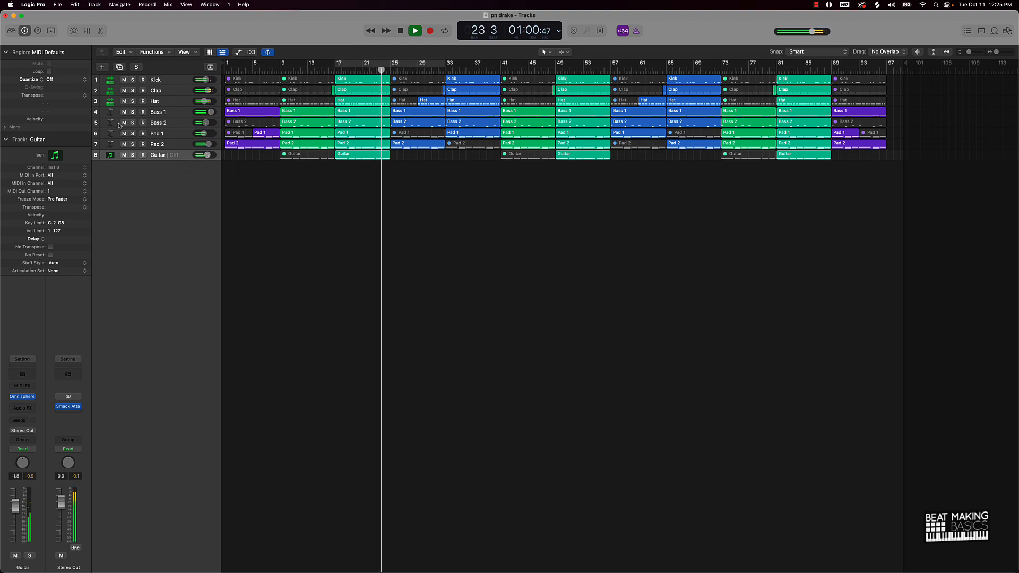
Mute the Bass 2 regions at bars 25 and 57 while the song plays.
left_click(400, 124)
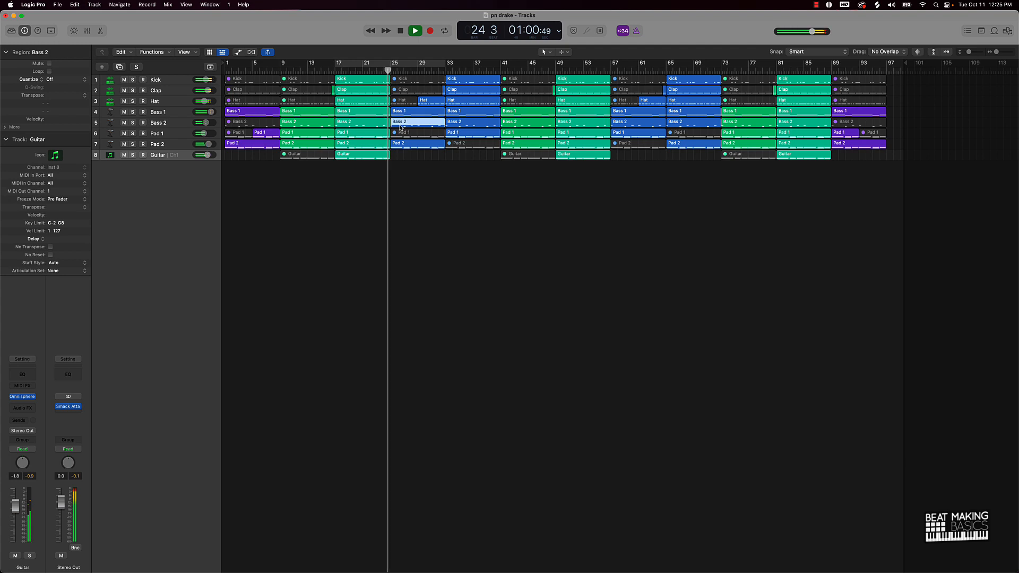
key("ctrl+m")
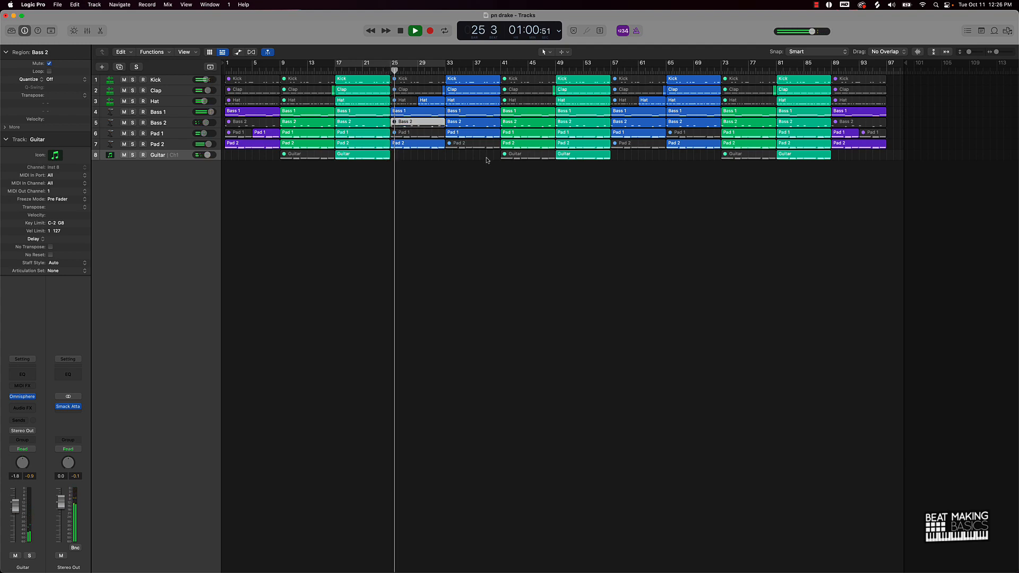
left_click(641, 123)
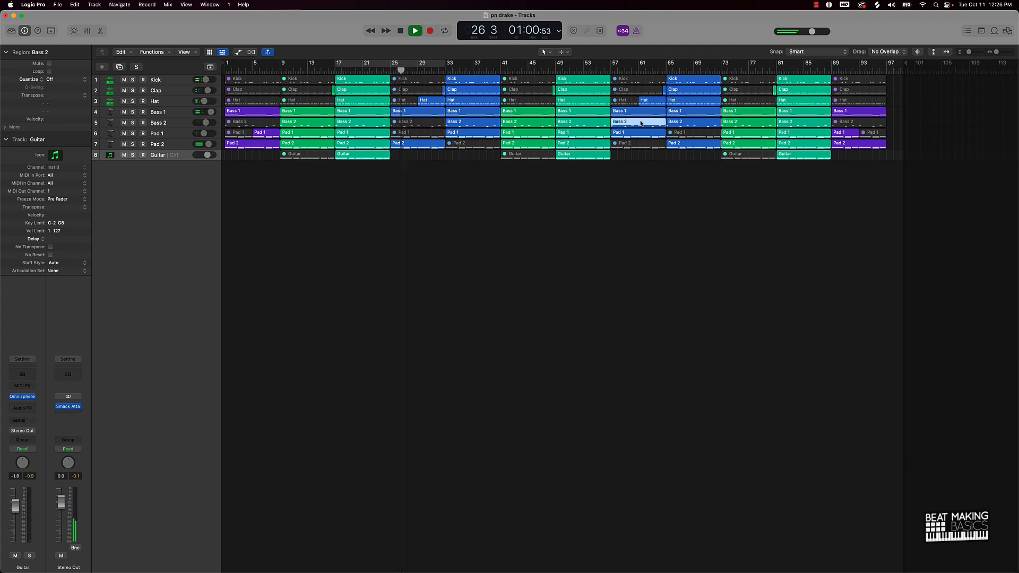
key("ctrl+m")
left_click(618, 163)
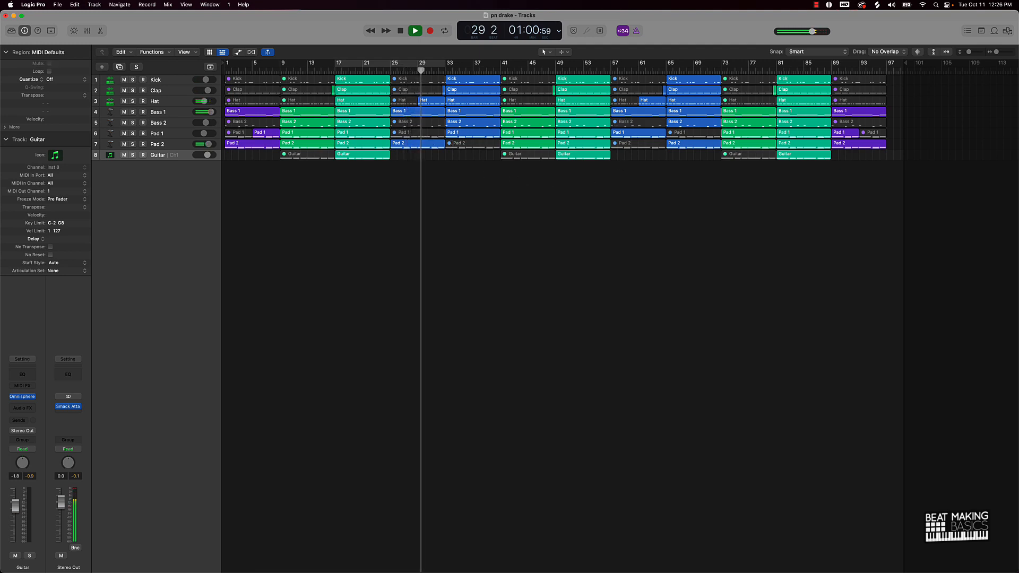
left_click(462, 145)
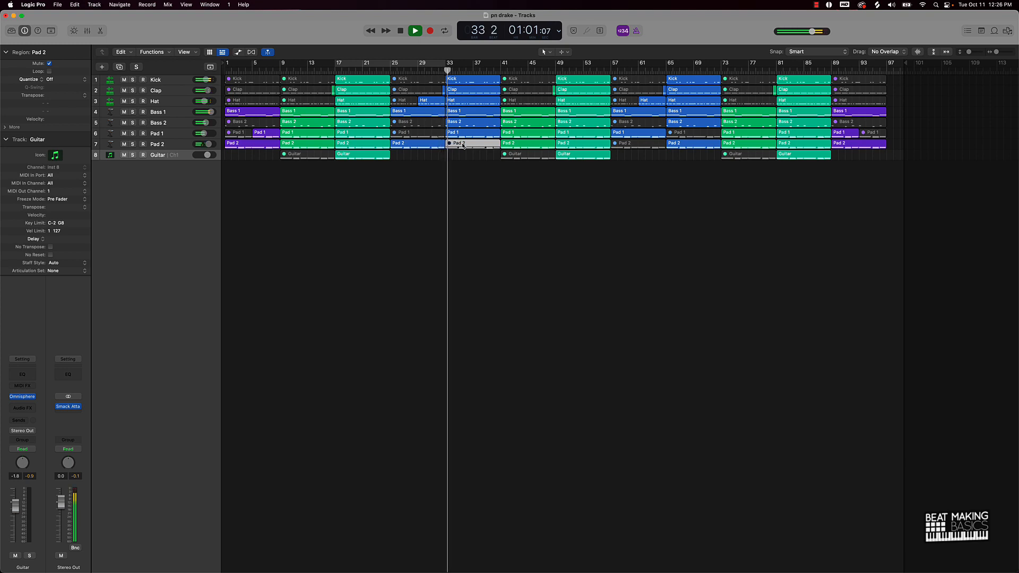
left_click(513, 208)
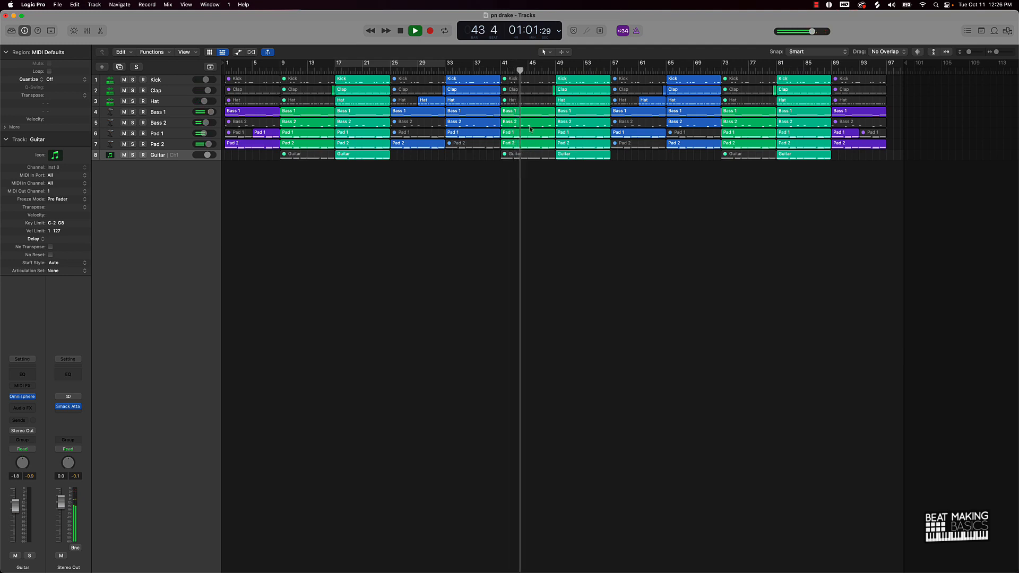
Bring the Hat in at bar 44 beat 3 by unmuting its bar 41 region, splitting it there and muting the first part.
left_click(522, 103)
key("ctrl+m")
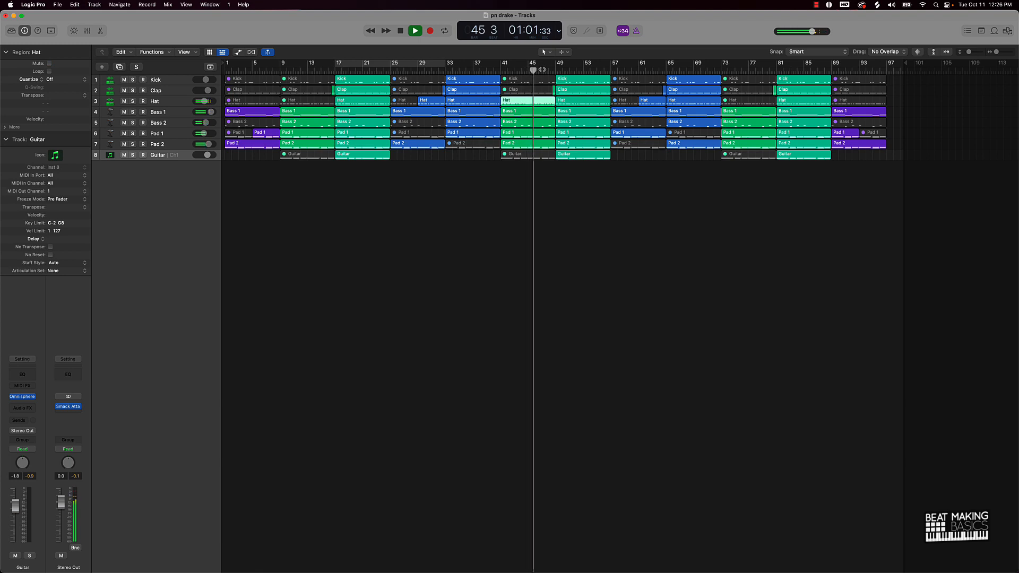
scroll(546, 73, "up", 5)
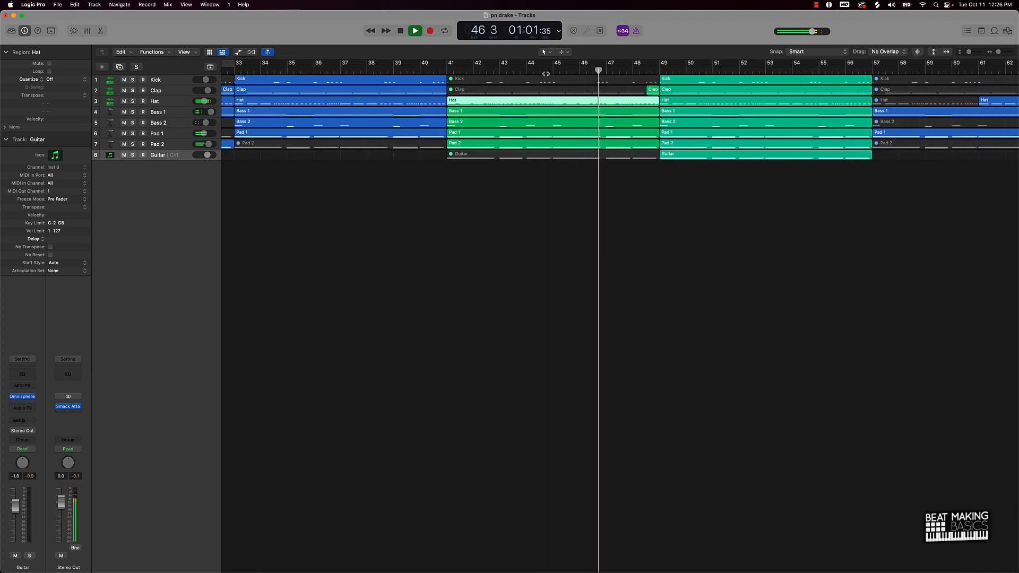
key("space")
left_click(539, 70)
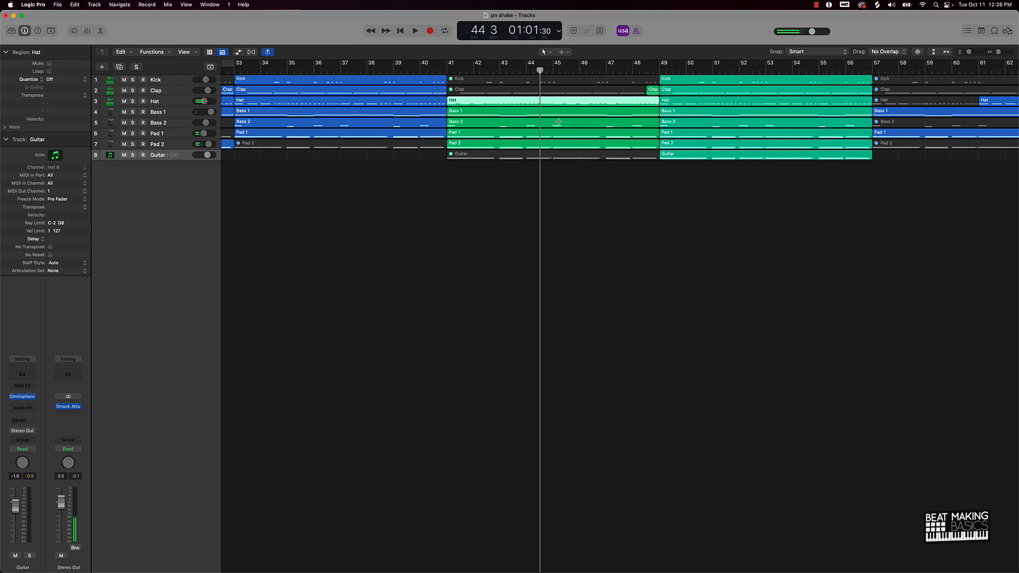
left_click(520, 102)
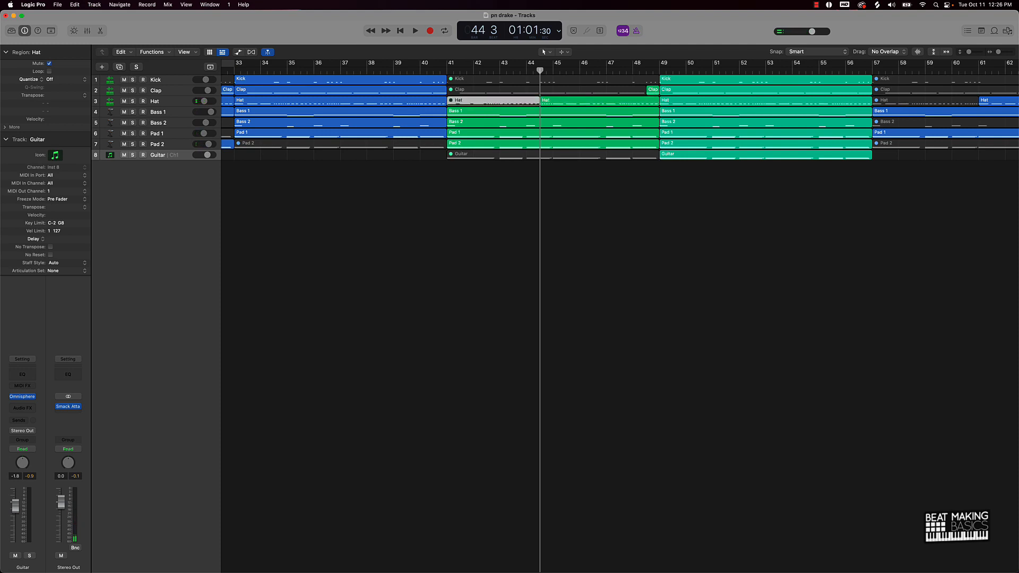
scroll(637, 128, "down", 10)
key("space")
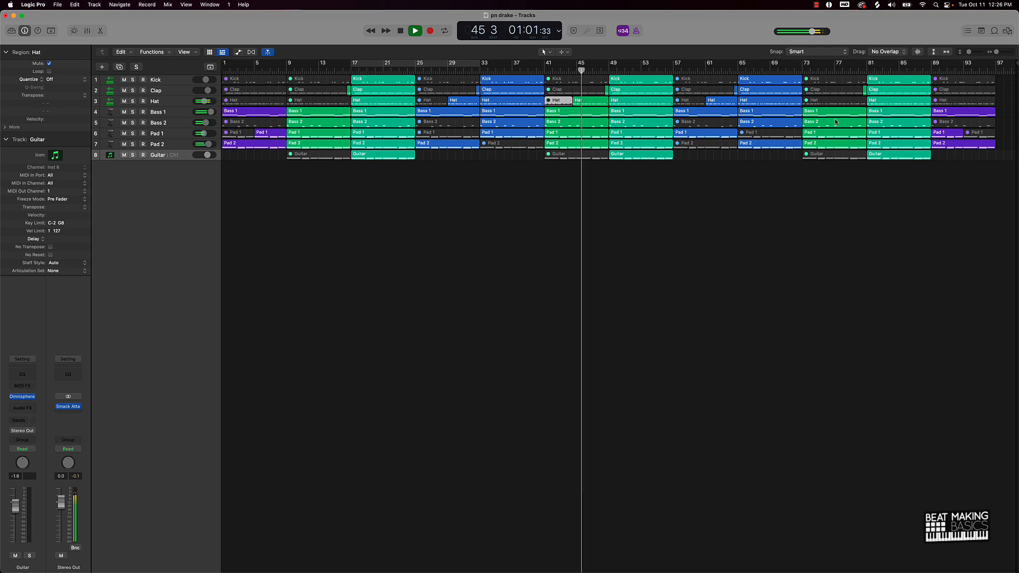
Copy the muted and unmuted Hat regions from the bar 41 section over the Hat region at bar 73.
left_click(584, 99)
left_click(560, 101, "shift")
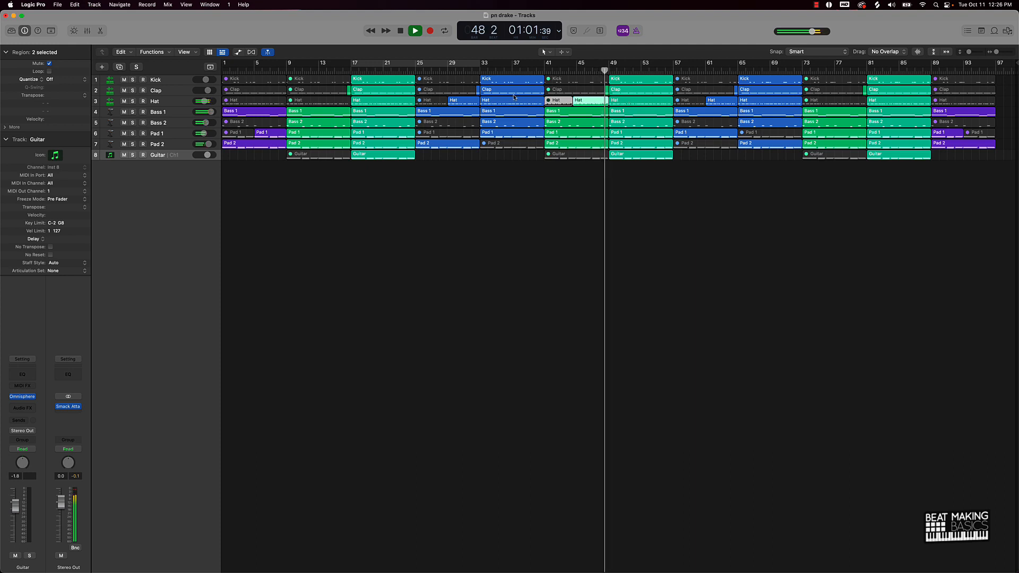
left_click_drag(554, 100, 816, 101)
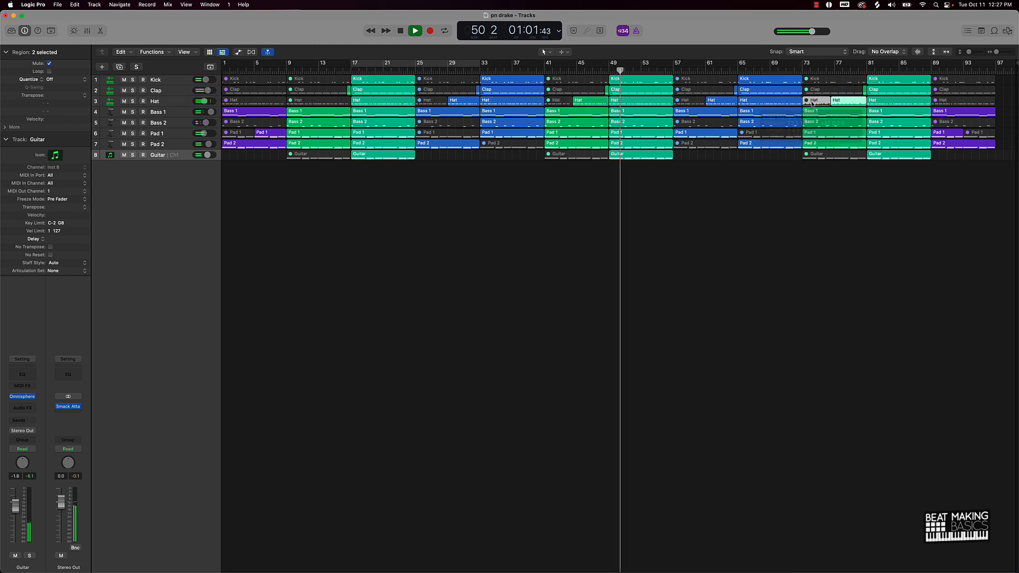
left_click(833, 215)
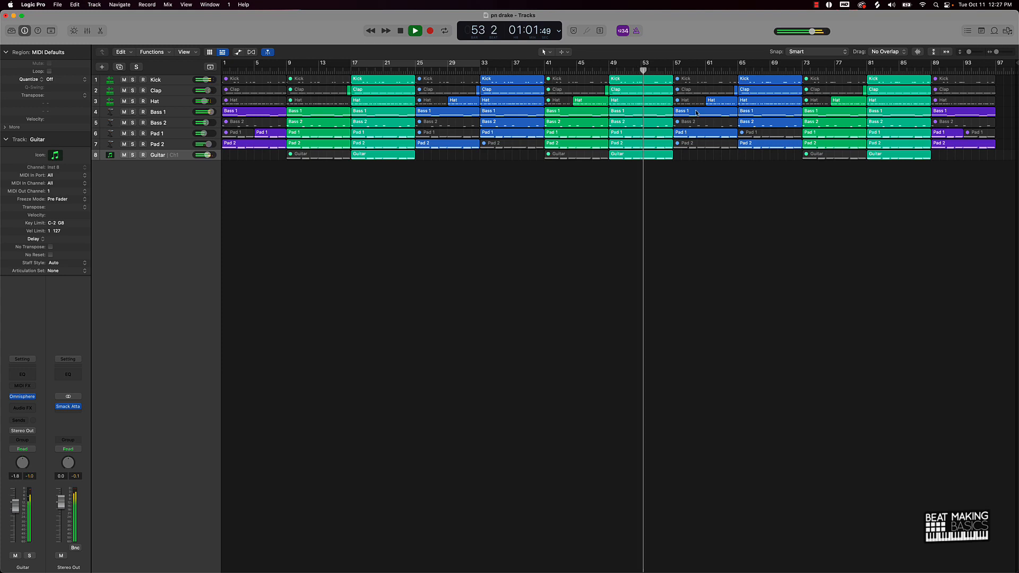
Unmute the Clap region at bar 57 while the song plays.
left_click(689, 94)
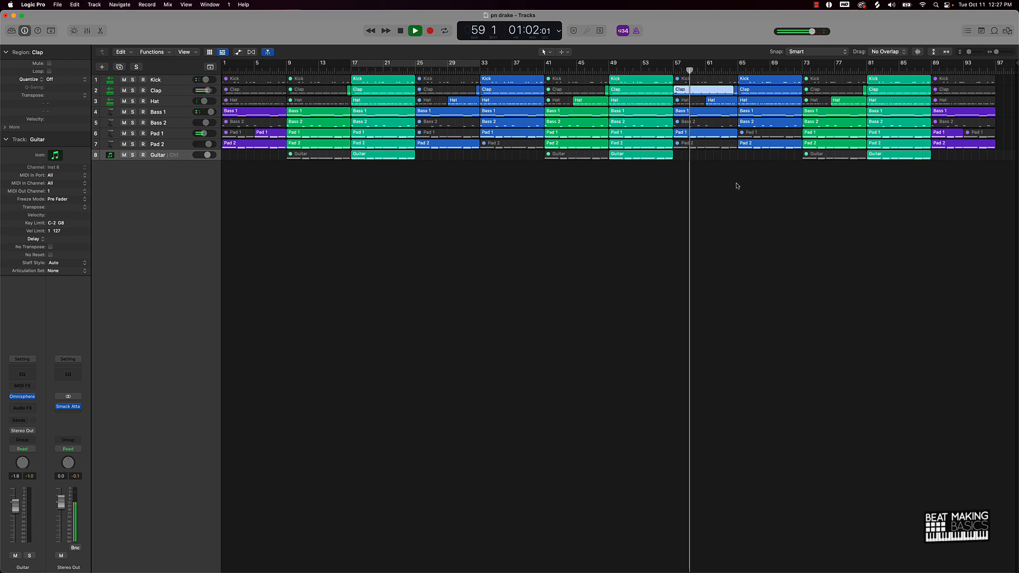
Try muting the Hat region at bar 61 during playback.
left_click(713, 101)
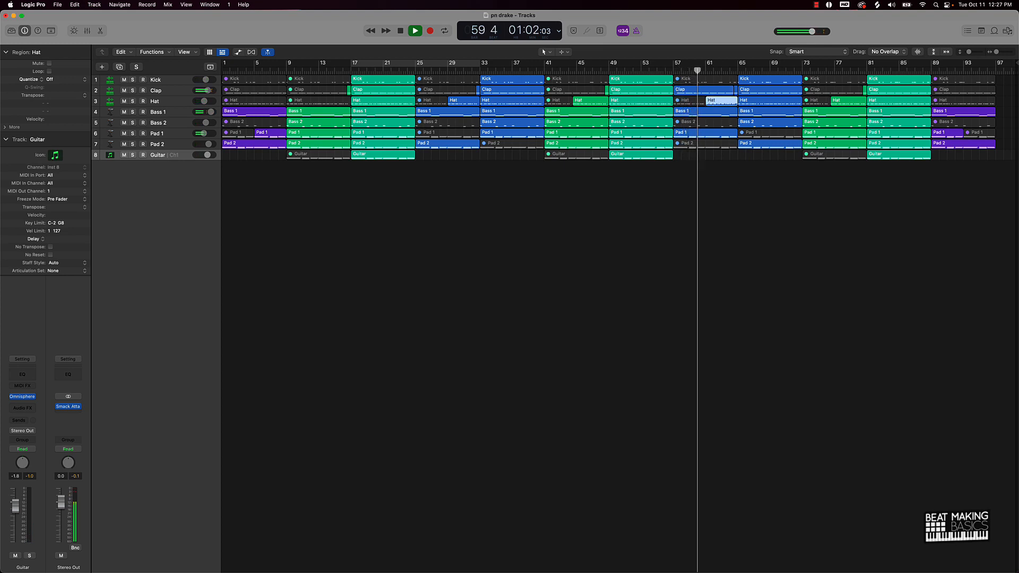
key("ctrl+m")
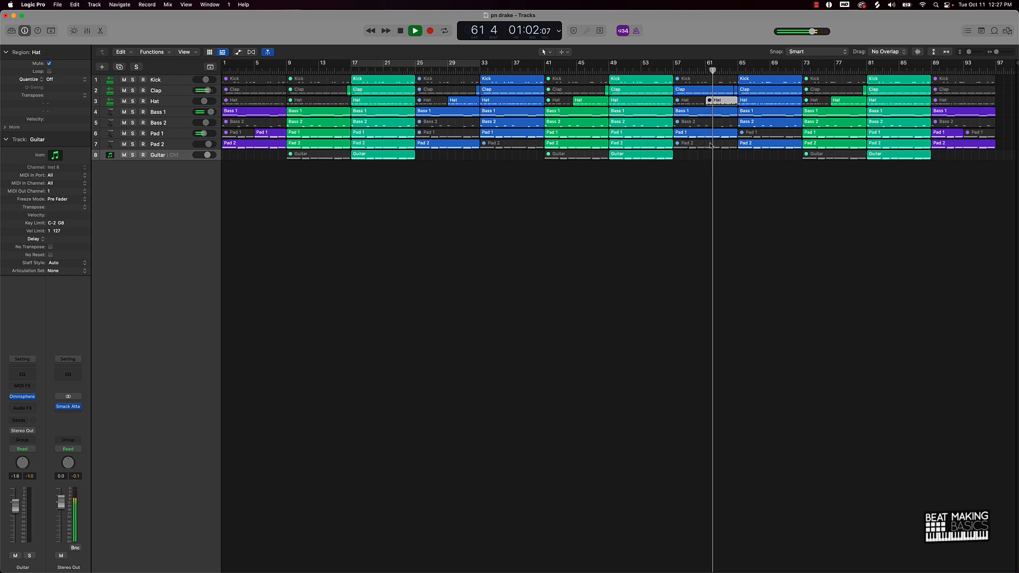
key("ctrl+m")
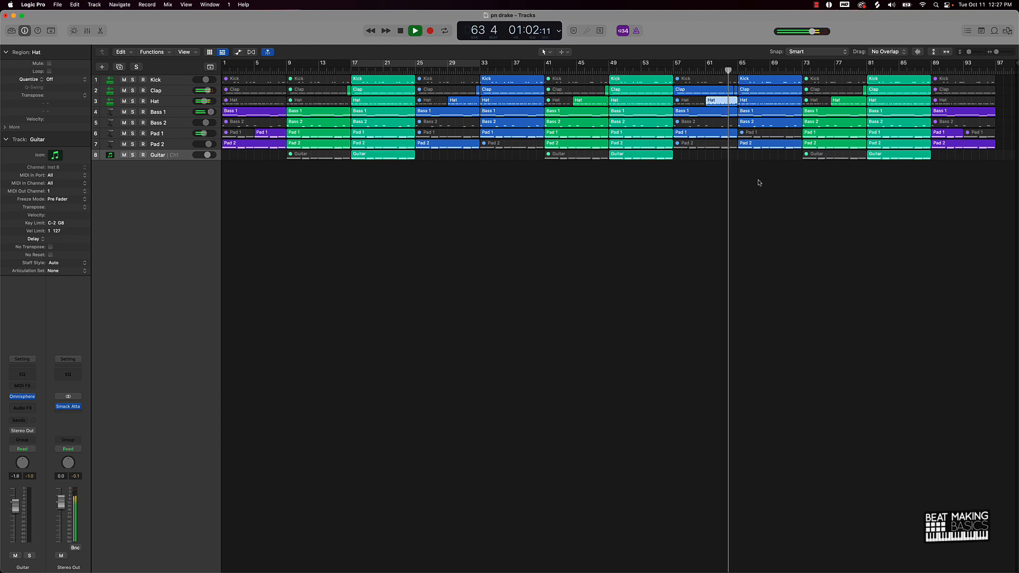
Clear the region selection, listen through to the end of the arrangement and return the playhead to the beginning.
left_click(751, 154)
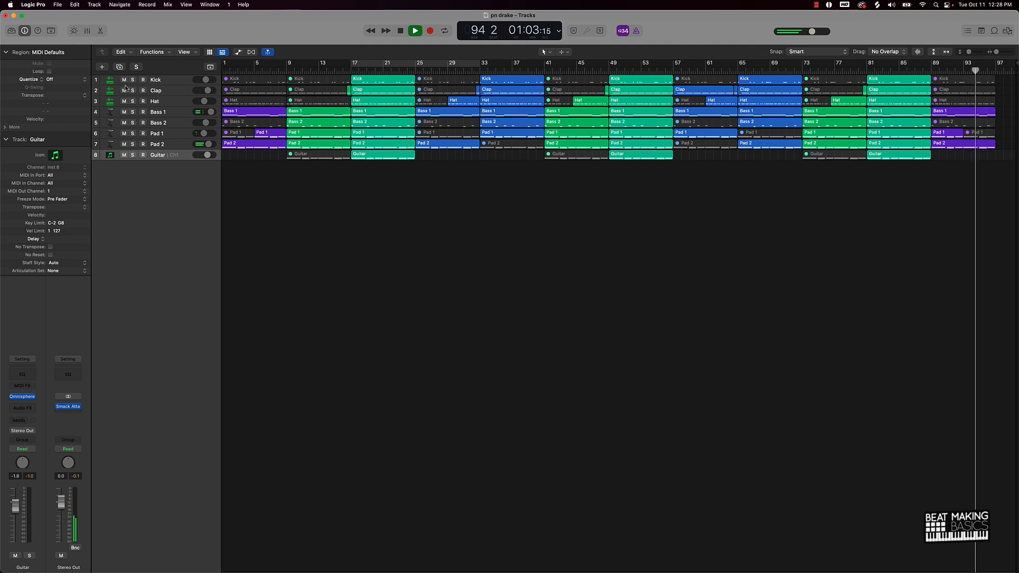
left_click(954, 142)
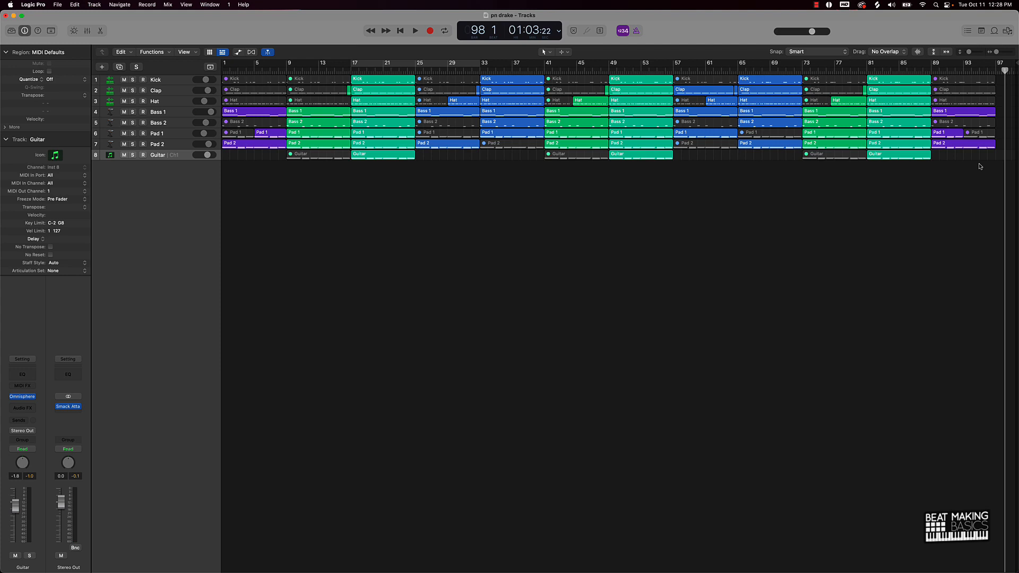
key("Return")
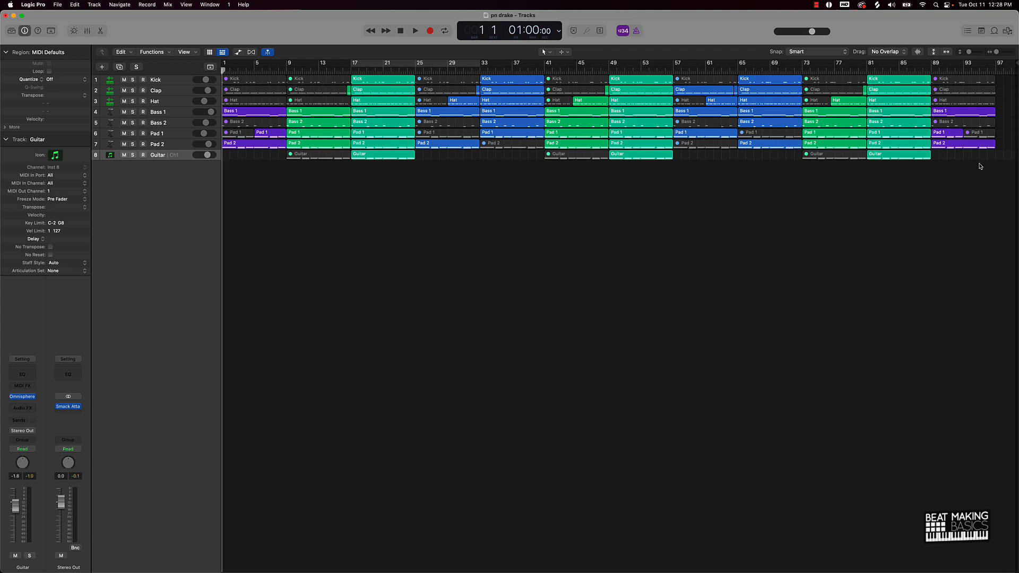